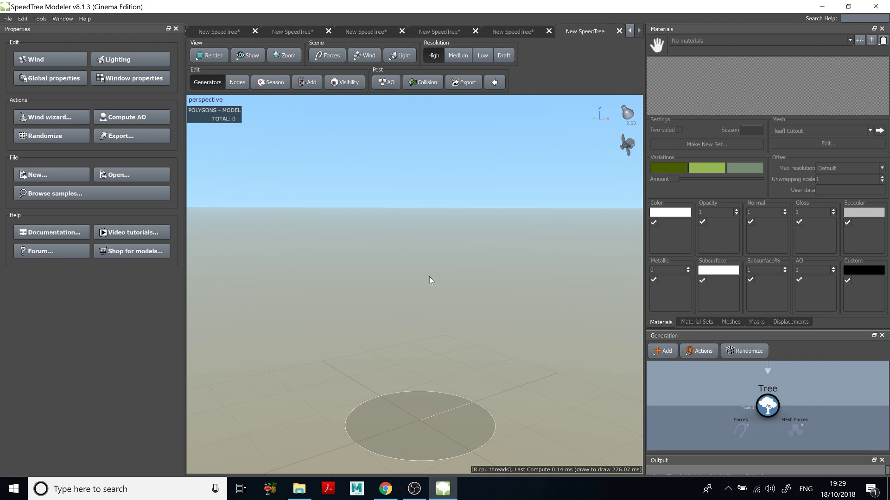
scroll(429, 276, down, 1)
scroll(430, 277, up, 3)
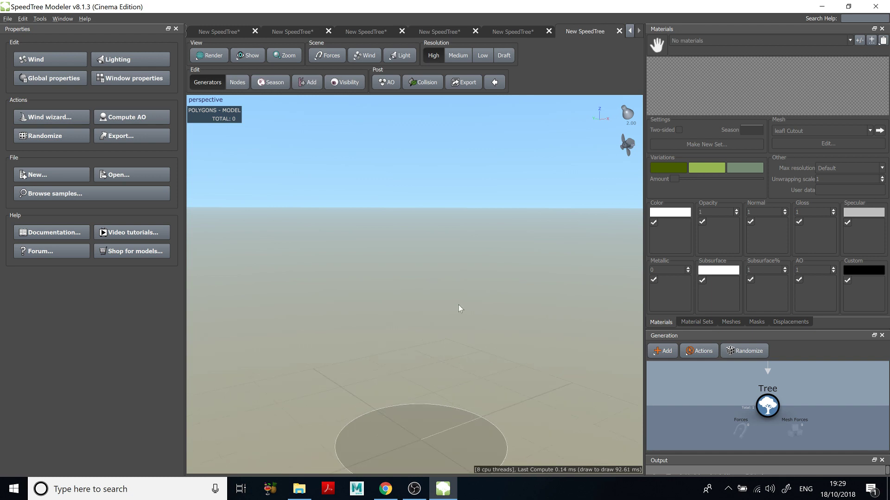
middle_drag(458, 305, 452, 293)
drag(452, 293, 481, 232)
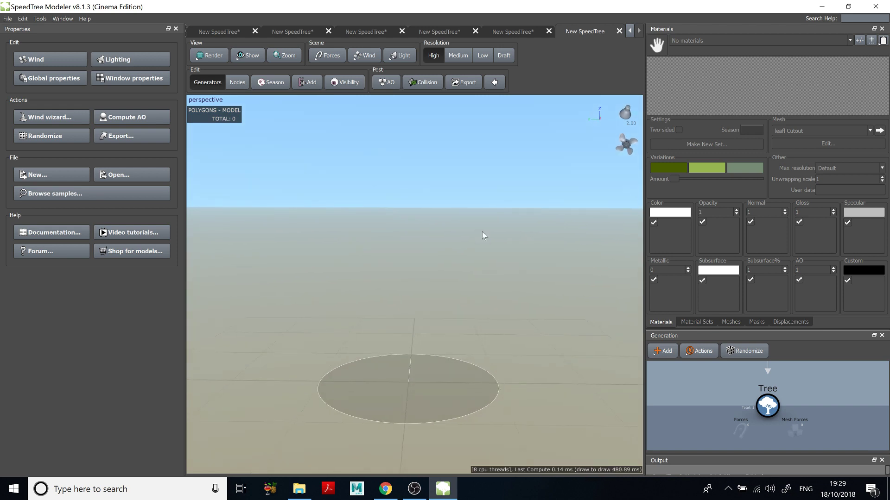
drag(446, 252, 463, 232)
Try adding TrunkTube geometry to the selected Tree generator, and undo it
right_click(413, 207)
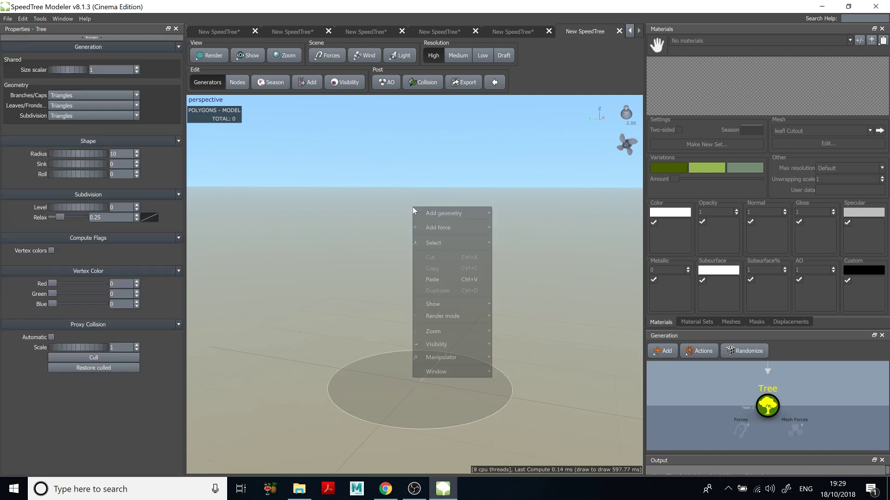
click(391, 213)
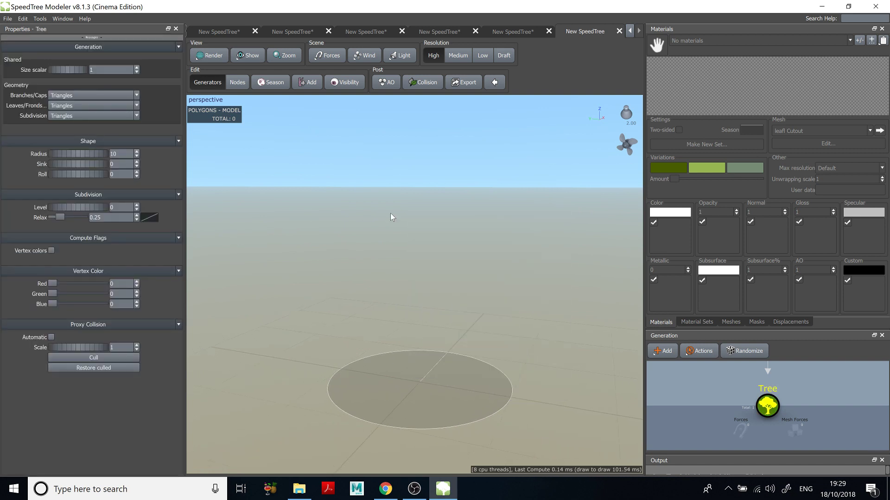
right_click(394, 204)
mouse_move(488, 210)
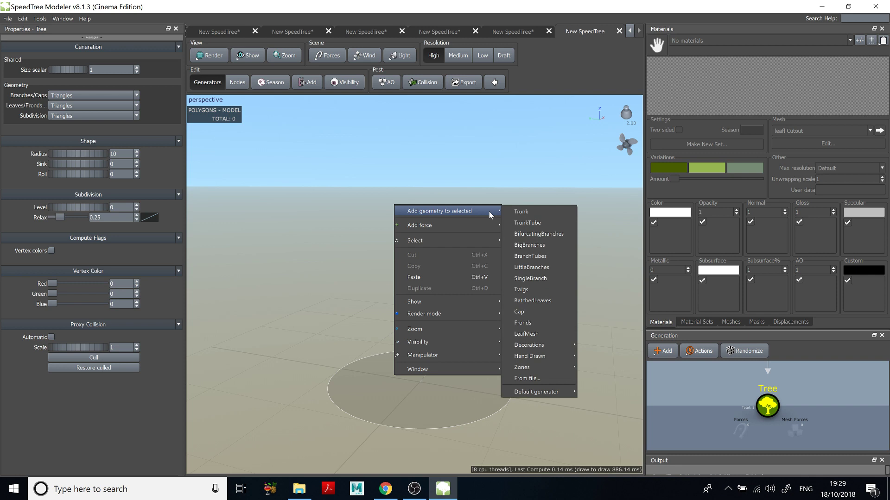
click(537, 224)
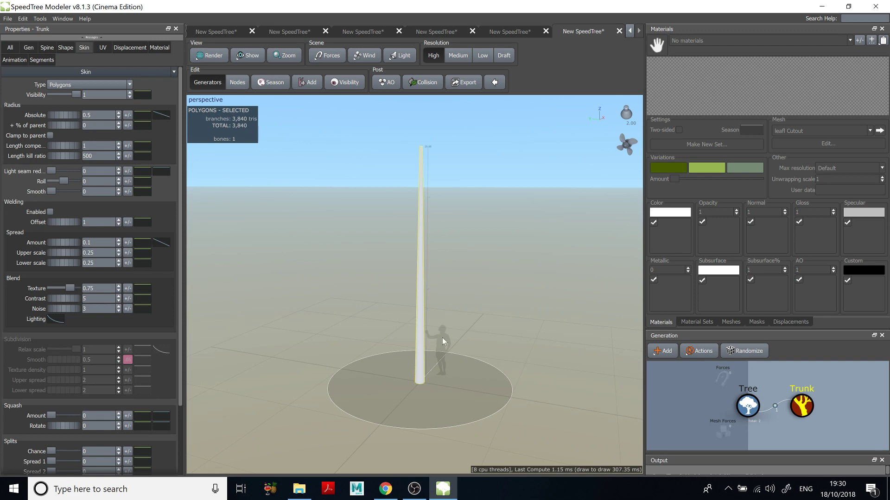
key(ctrl+z)
Add Trunk geometry to the Tree generator
right_click(435, 204)
mouse_move(474, 210)
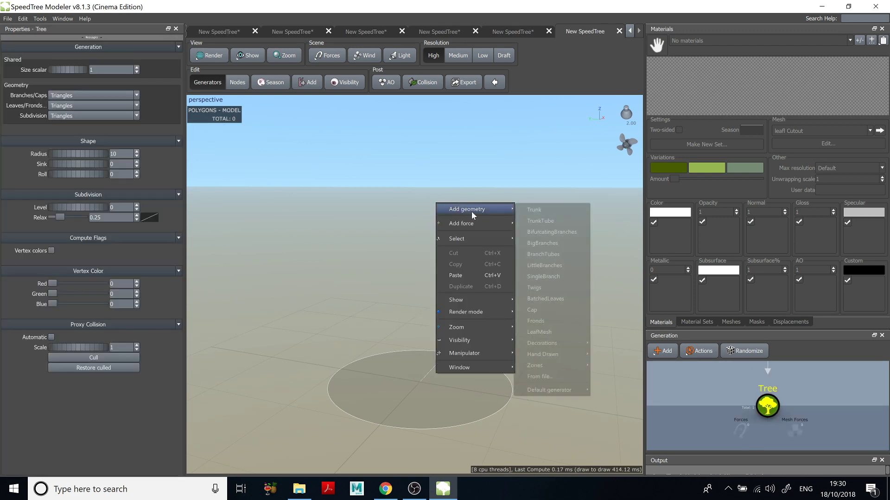
click(529, 209)
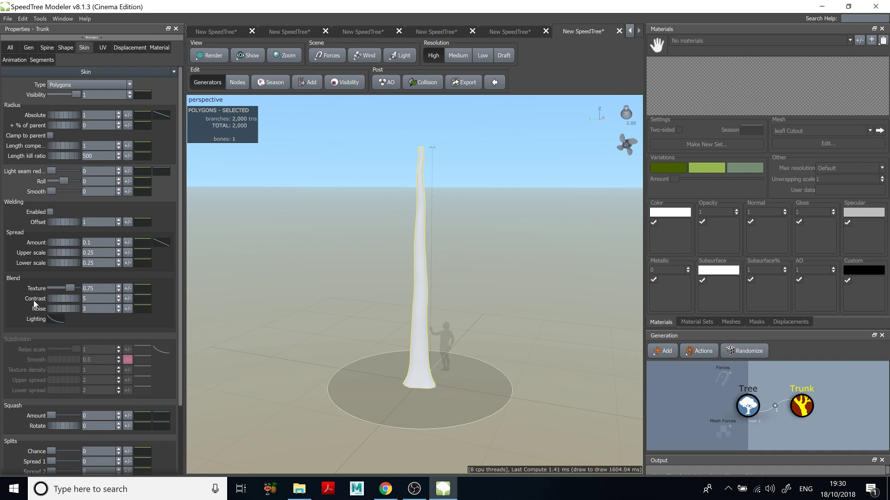
Try setting the amount and turbulence of the trunk spine's late noise to 0, and undo both changes
scroll(34, 302, down, 3)
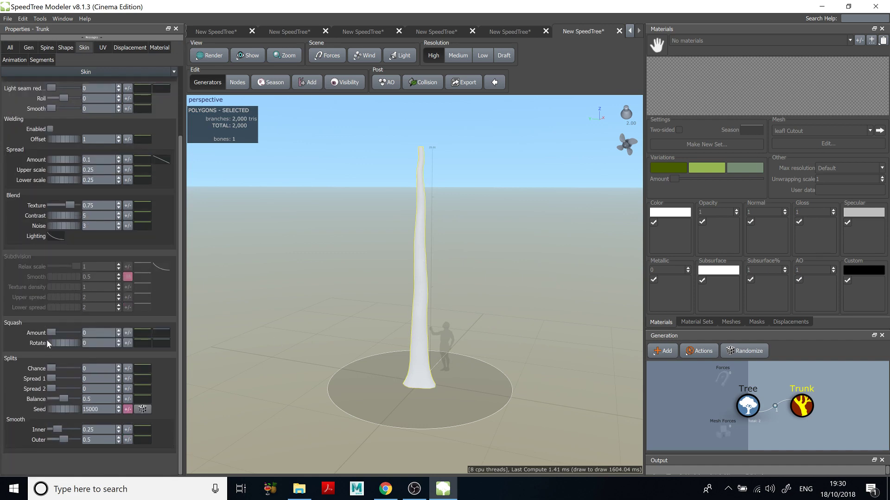
click(52, 48)
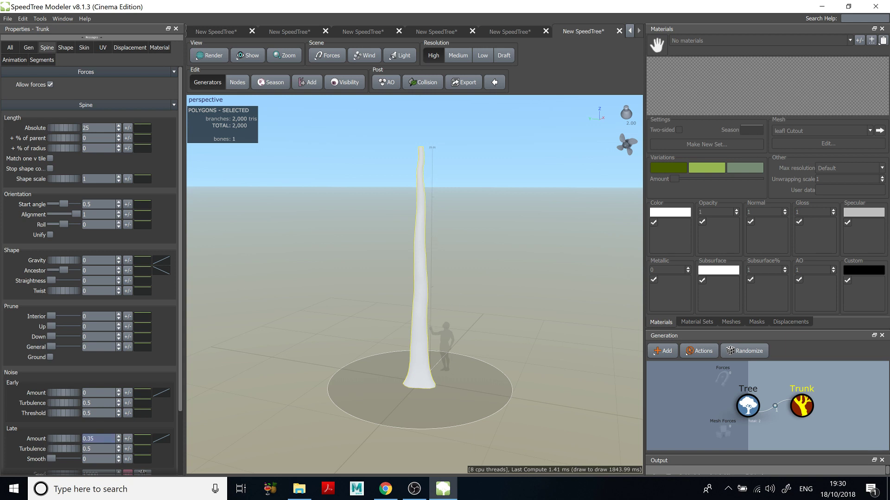
double_click(93, 439)
text(0)
key(Tab)
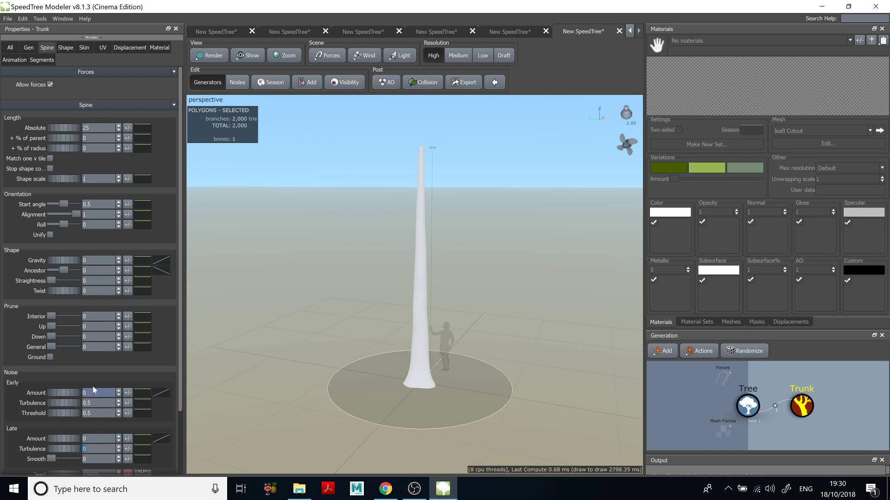
key(ctrl+z)
key(ctrl+z)
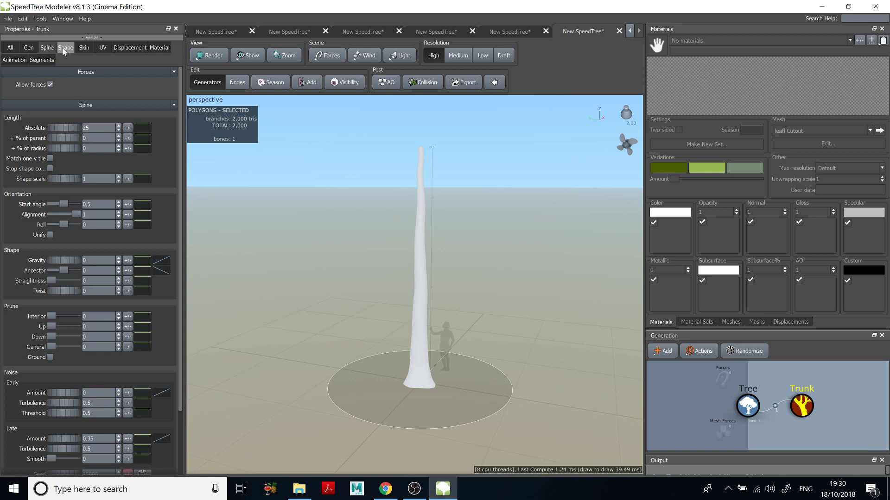
Set the absolute radius of the trunk's skin to 0.66
click(87, 48)
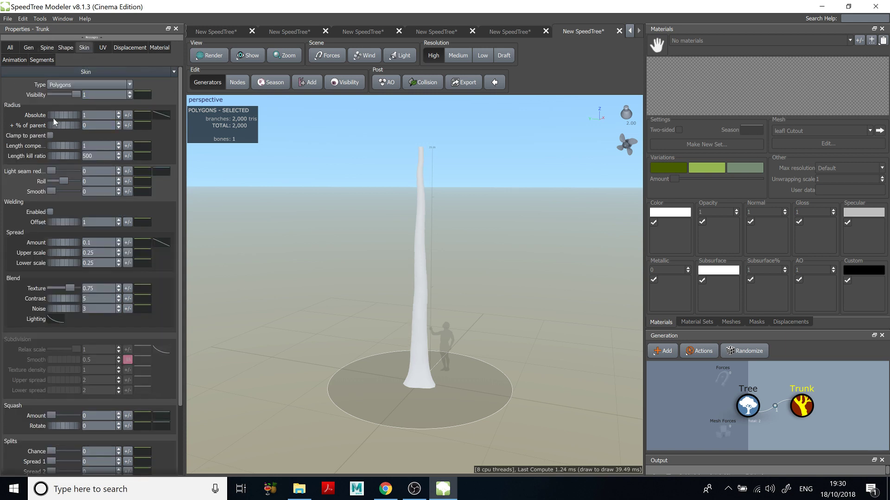
drag(68, 116, 60, 117)
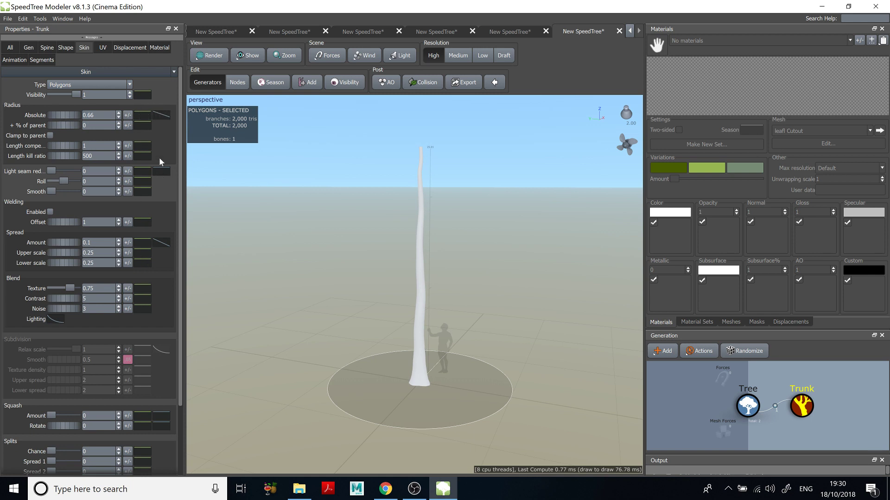
Raise the start point of the profile curve for the trunk's absolute radius to about 1.19
click(160, 115)
scroll(270, 185, down, 2)
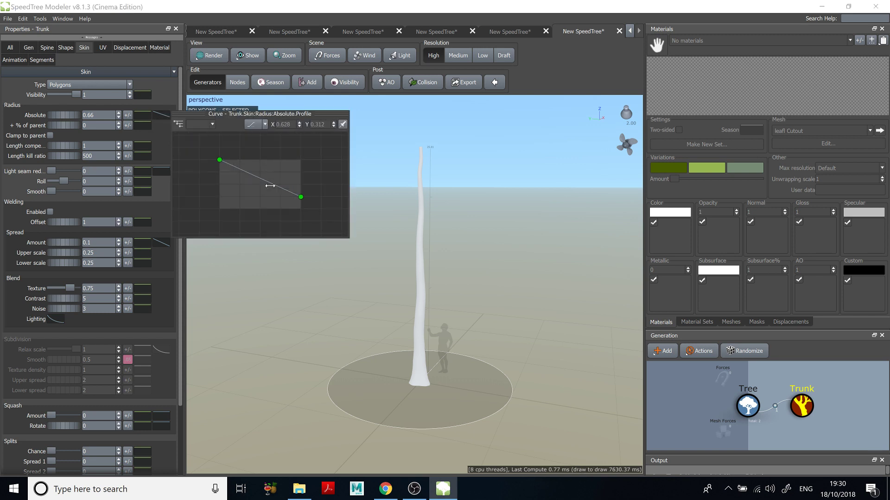
scroll(269, 186, down, 2)
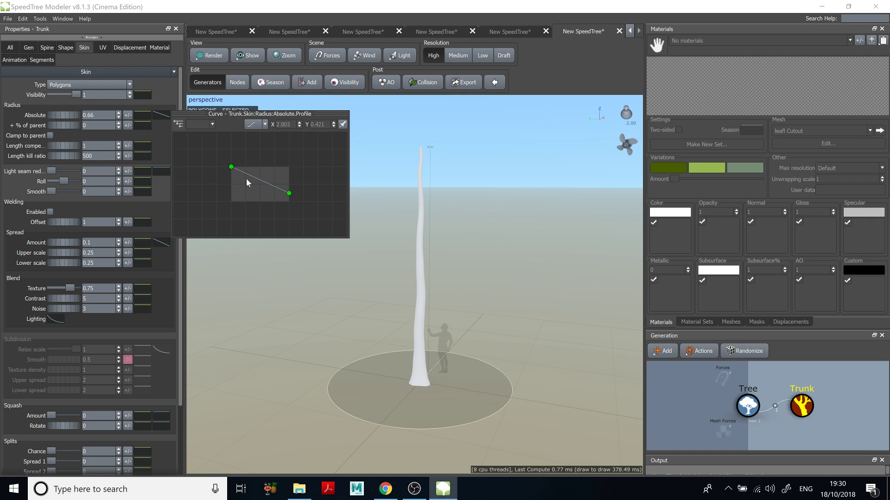
scroll(279, 192, down, 2)
drag(234, 168, 235, 141)
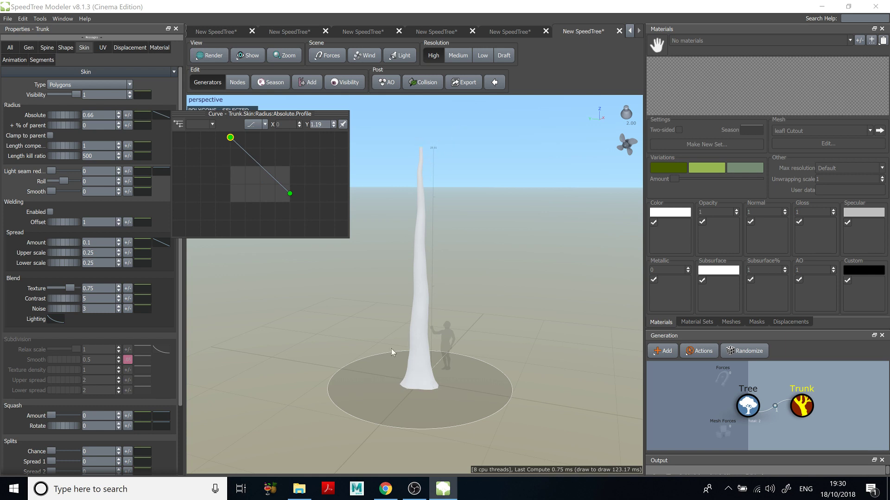
Insert a step in the radius profile curve and reshape its points into a dip and a peak at about X 0.704, Y 0.983
right_click(257, 164)
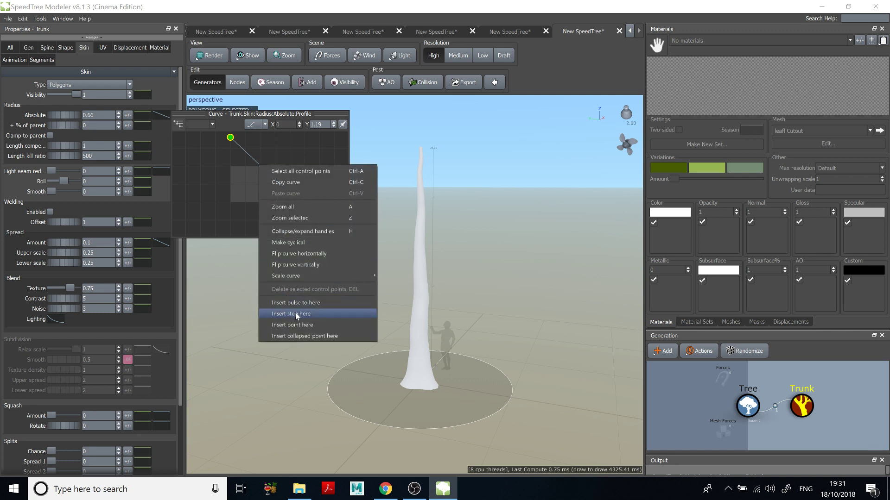
click(297, 314)
click(259, 194)
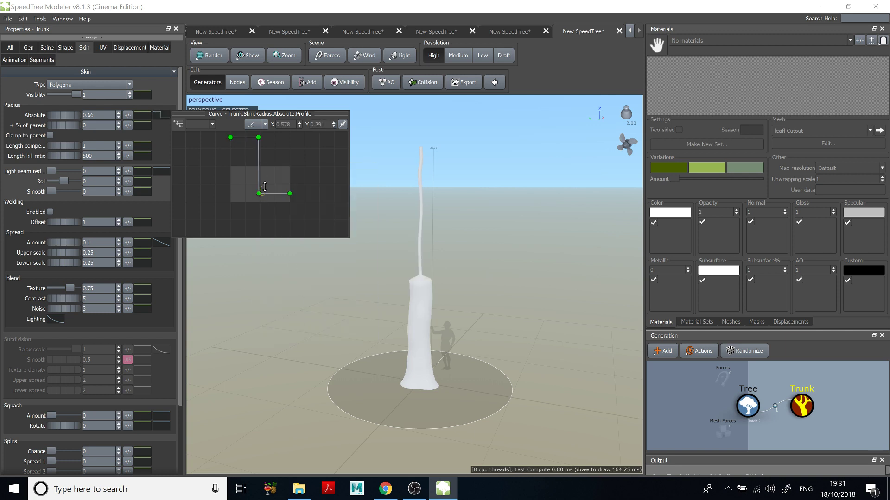
drag(259, 193, 262, 180)
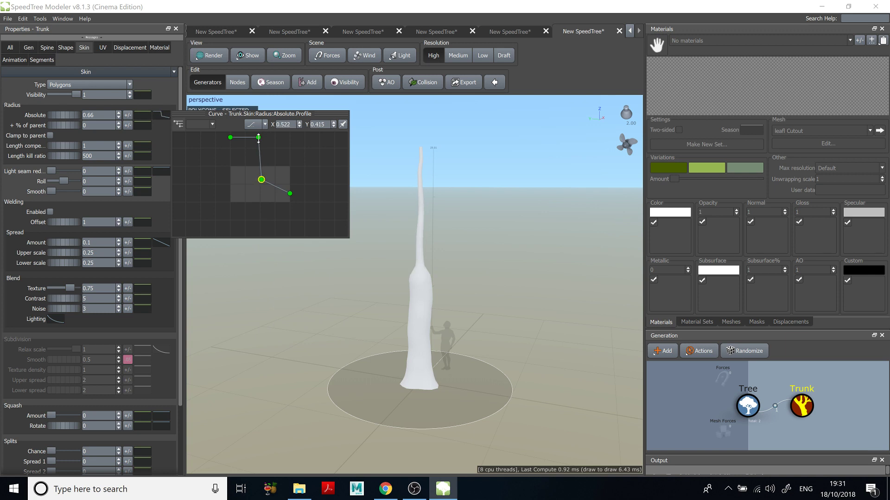
mouse_move(258, 137)
mouse_down()
mouse_move(257, 176)
mouse_move(244, 164)
mouse_move(265, 136)
mouse_move(254, 151)
mouse_up()
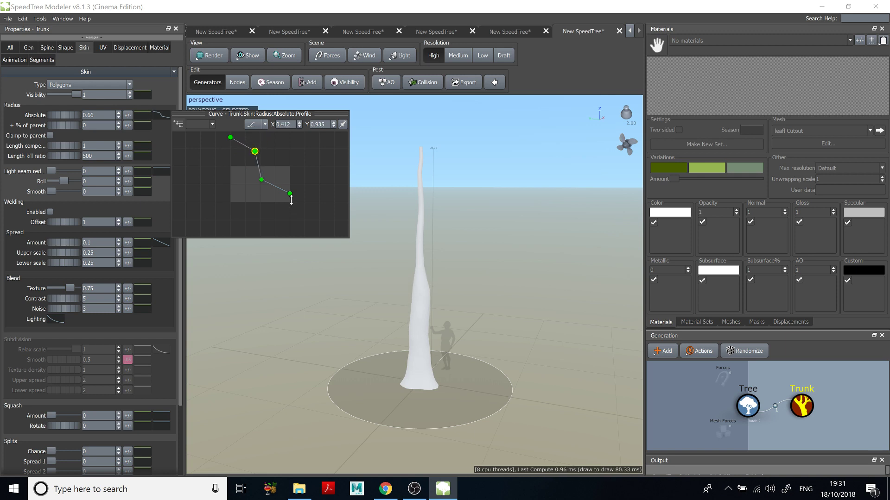
drag(290, 194, 265, 188)
mouse_move(255, 150)
mouse_down()
mouse_move(247, 182)
mouse_move(272, 150)
mouse_up()
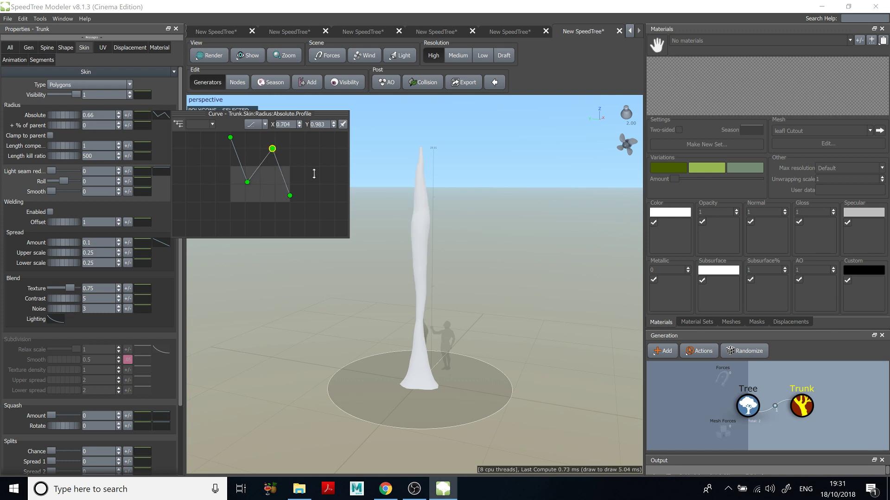
Apply the Linear decay preset to the trunk's radius profile curve and close the curve editor
click(267, 125)
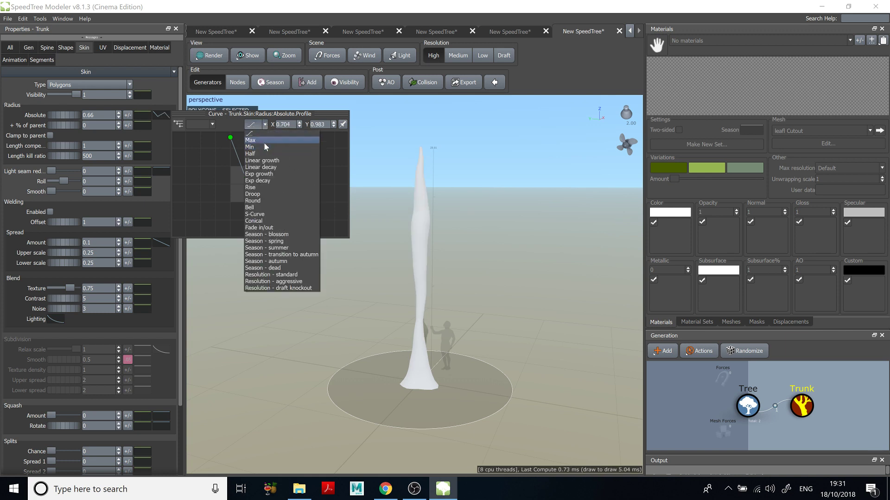
click(264, 144)
drag(329, 144, 332, 220)
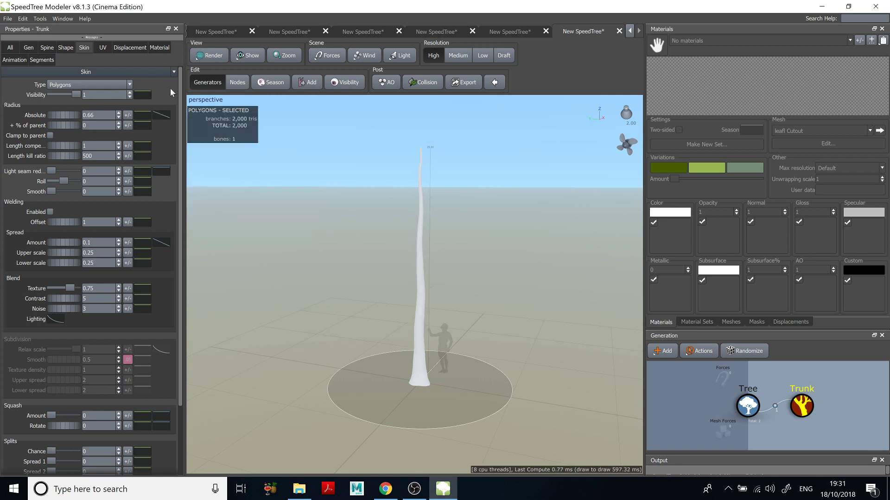
Widen the flares at the trunk's base by setting the displacement flare radius to about 13.03
drag(470, 346, 409, 382)
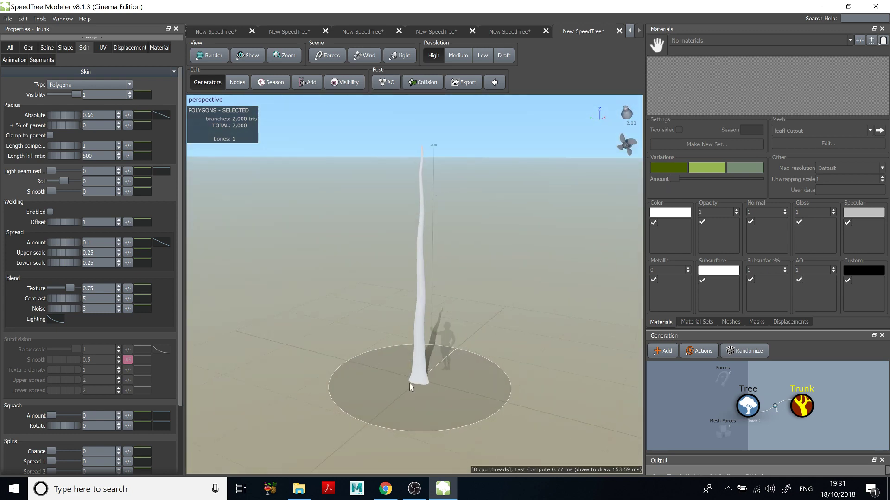
scroll(452, 375, up, 3)
middle_drag(463, 358, 480, 321)
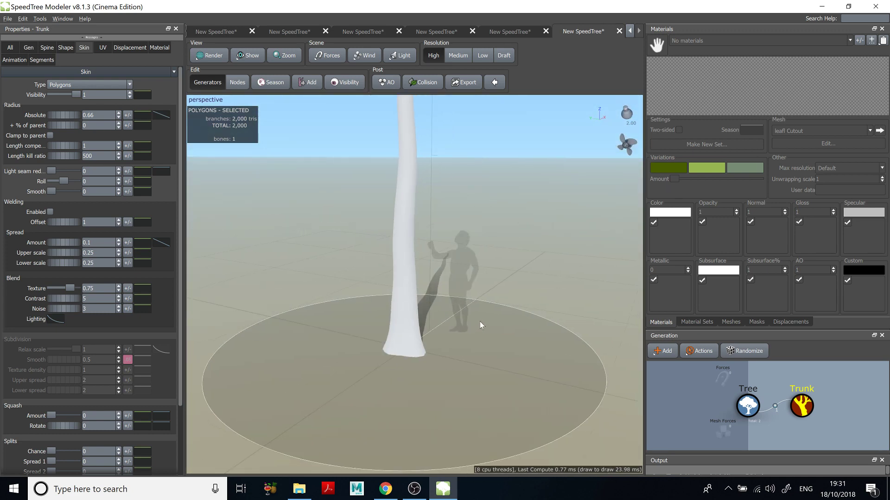
drag(480, 322, 457, 323)
scroll(482, 333, up, 3)
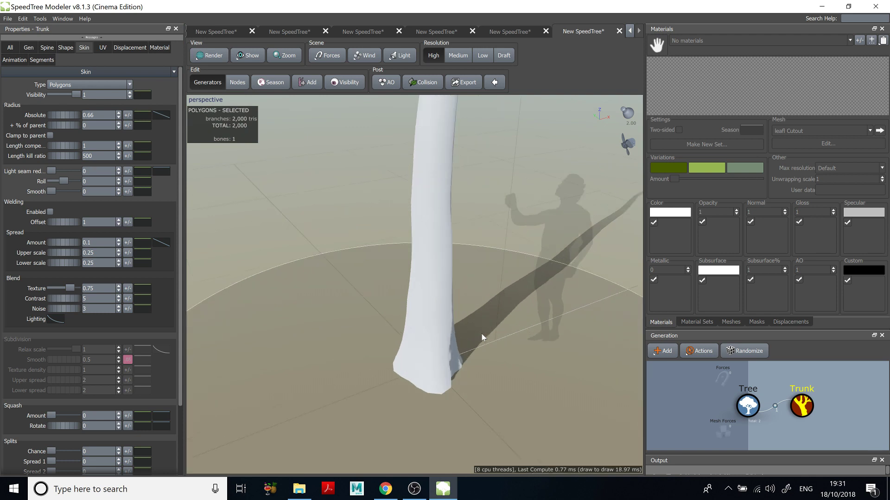
middle_drag(505, 371, 496, 331)
drag(489, 341, 489, 348)
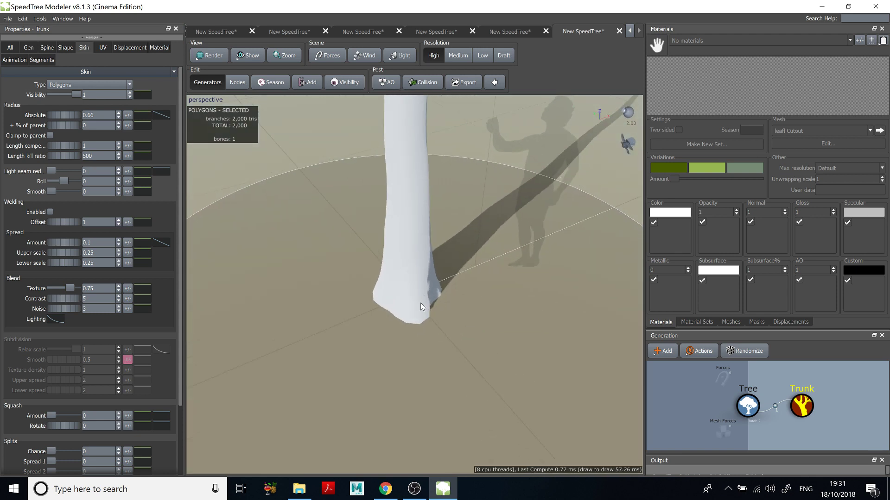
click(130, 47)
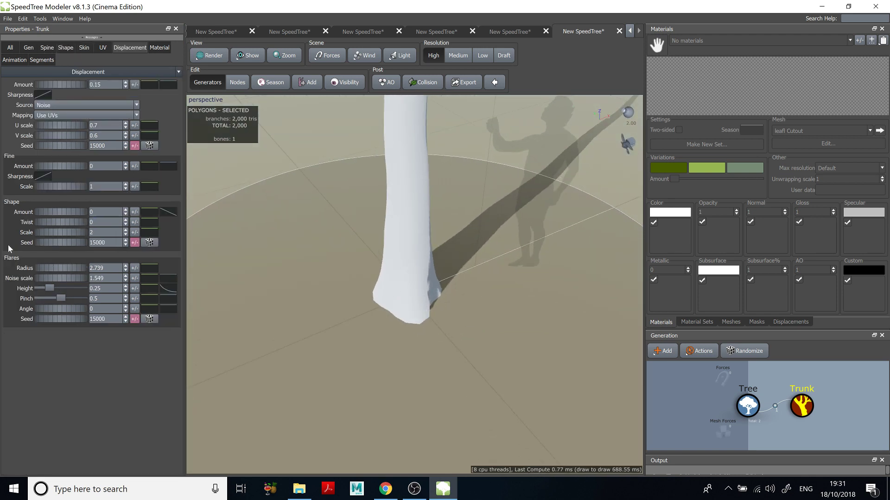
drag(65, 267, 302, 226)
Try adding the Roots decoration to the trunk, and delete the resulting root generators
scroll(394, 281, down, 3)
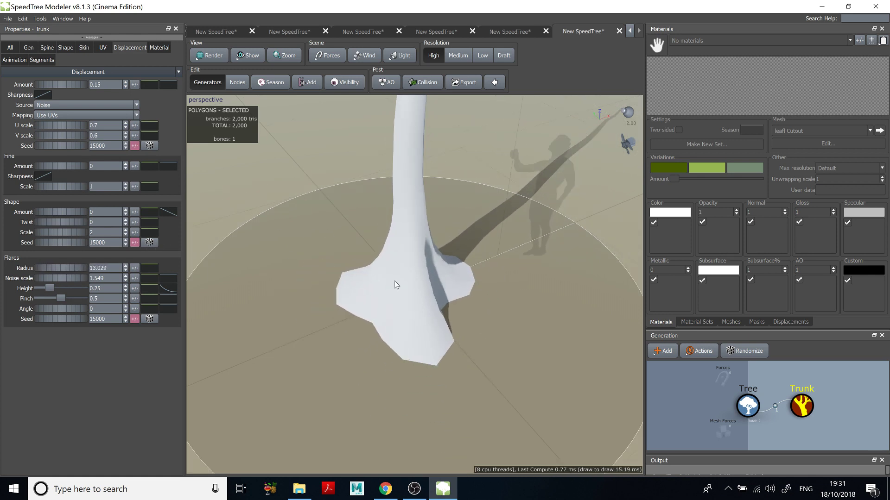
right_click(445, 162)
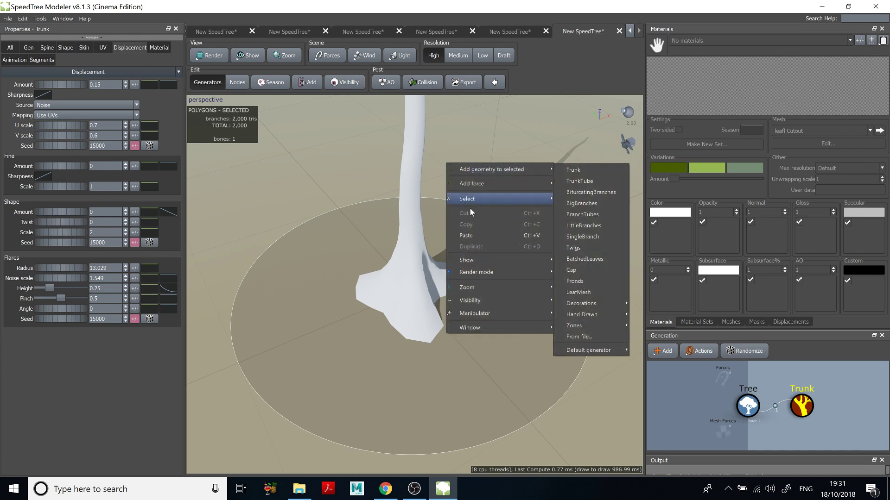
mouse_move(478, 277)
mouse_move(483, 167)
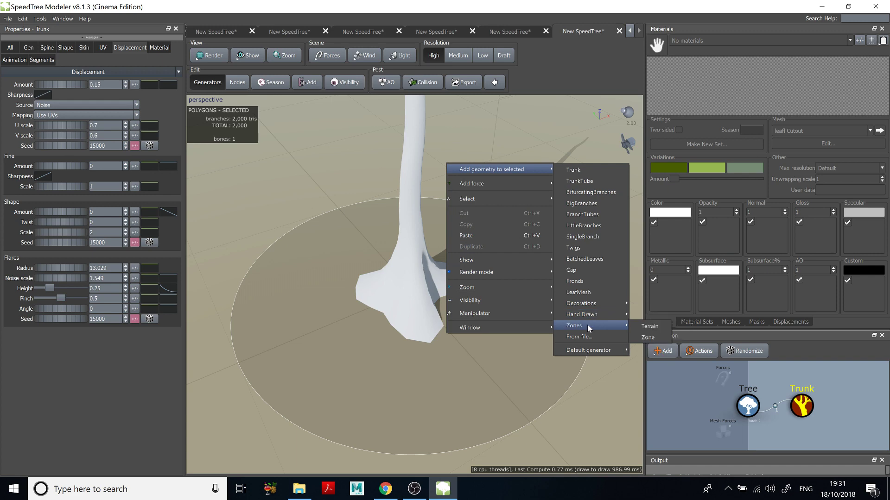
mouse_move(587, 304)
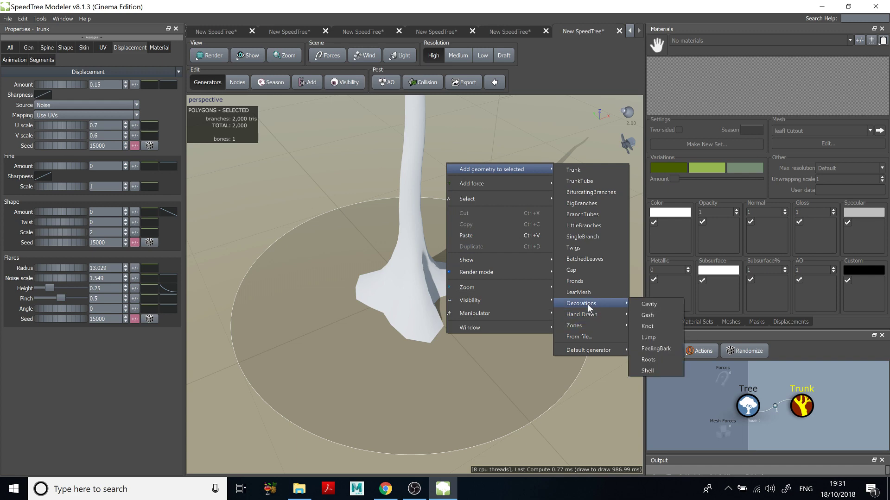
click(652, 360)
mouse_move(483, 292)
mouse_down()
mouse_move(501, 253)
mouse_move(472, 285)
mouse_up()
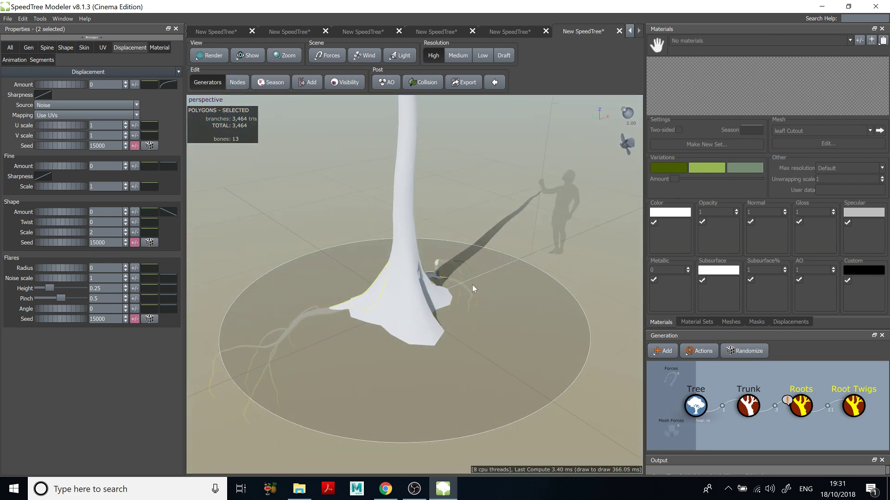
key(Delete)
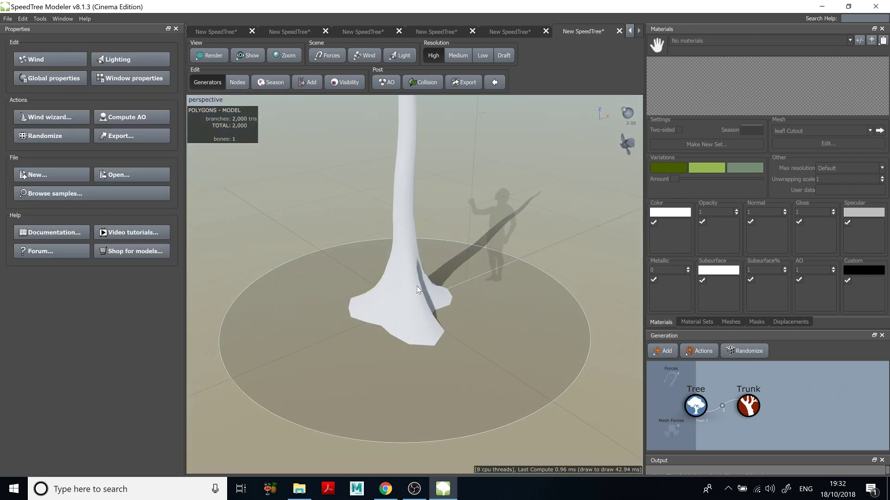
Remove the trunk's base flares by setting the displacement flare radius to 0
click(748, 406)
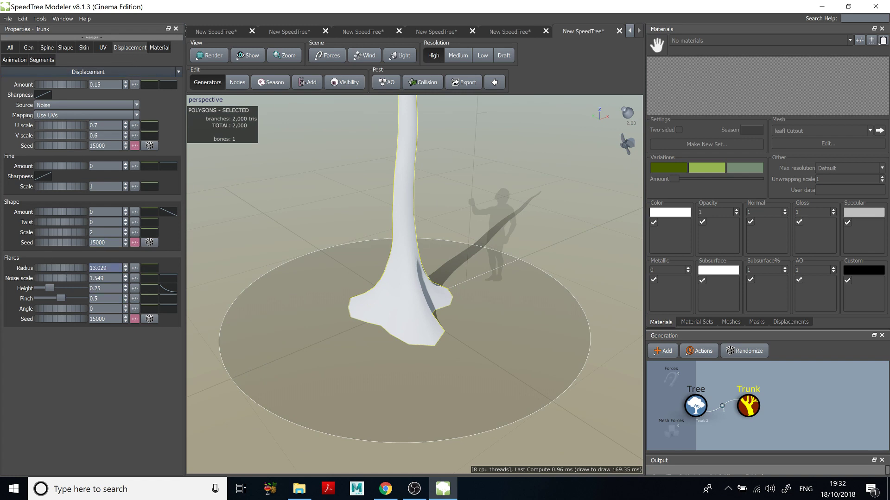
double_click(105, 268)
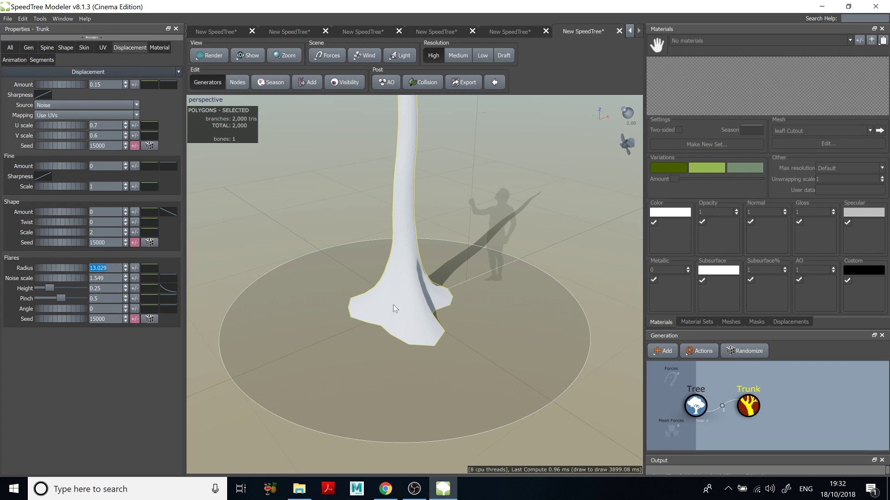
text(0)
key(Return)
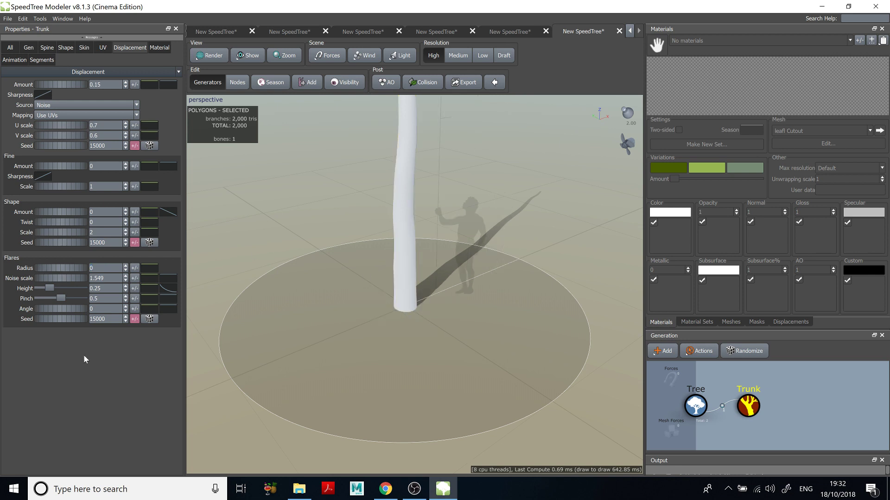
Add the BigBranches geometry to the trunk
scroll(442, 243, down, 3)
middle_drag(465, 263, 464, 243)
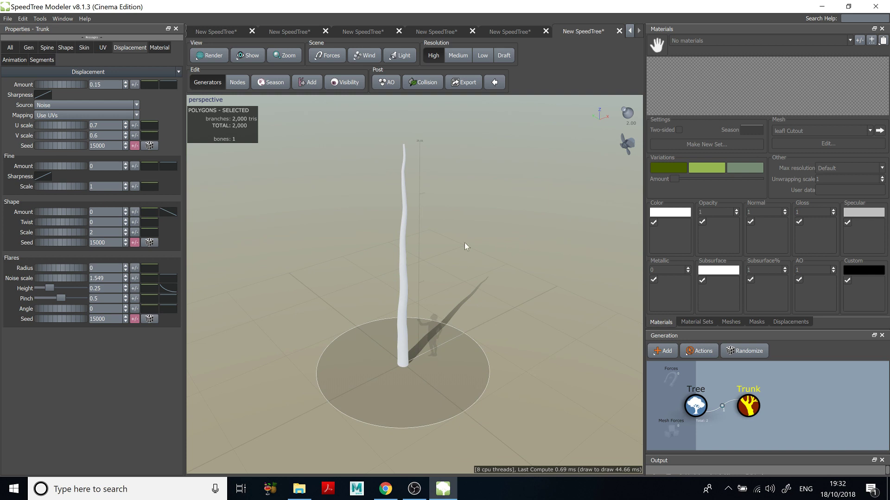
right_click(479, 157)
mouse_move(513, 163)
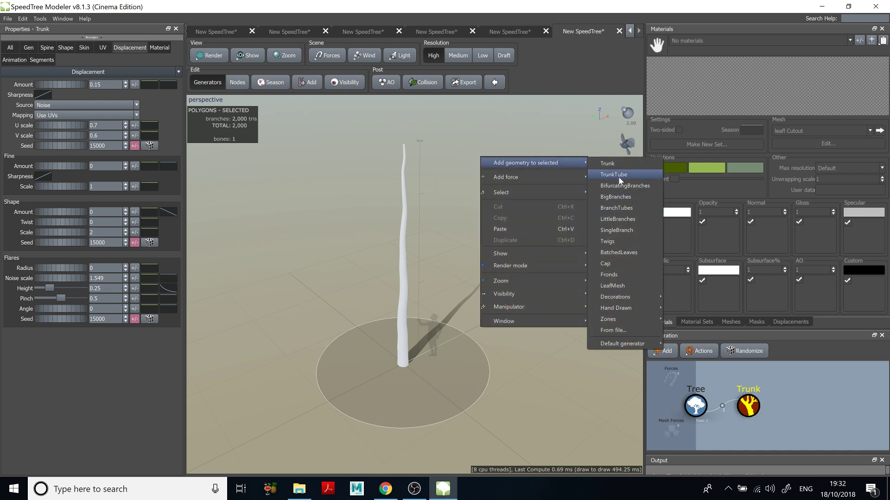
click(624, 197)
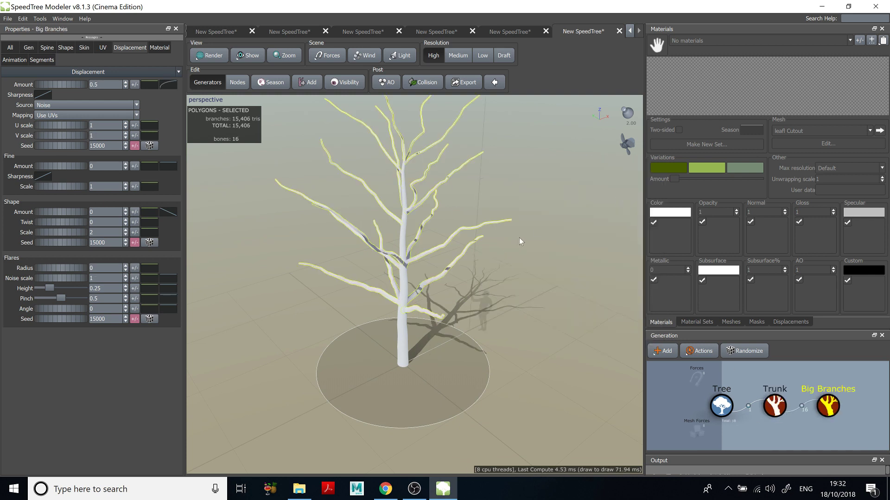
Set the big branches' generation frequency to 2.64, first boundary to 0.065, last boundary to 0.825, rotation to 0.3 and position to 0.03
mouse_move(519, 238)
mouse_down()
mouse_move(537, 220)
mouse_move(531, 233)
mouse_up()
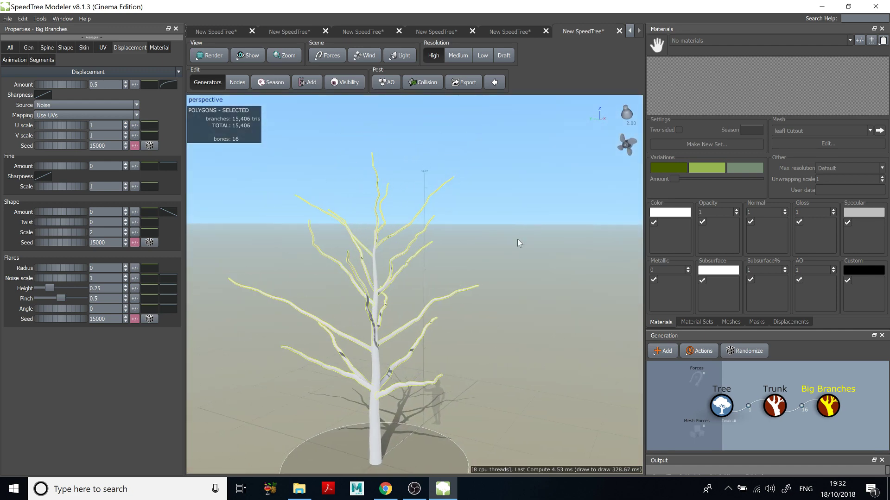
middle_drag(517, 239, 522, 230)
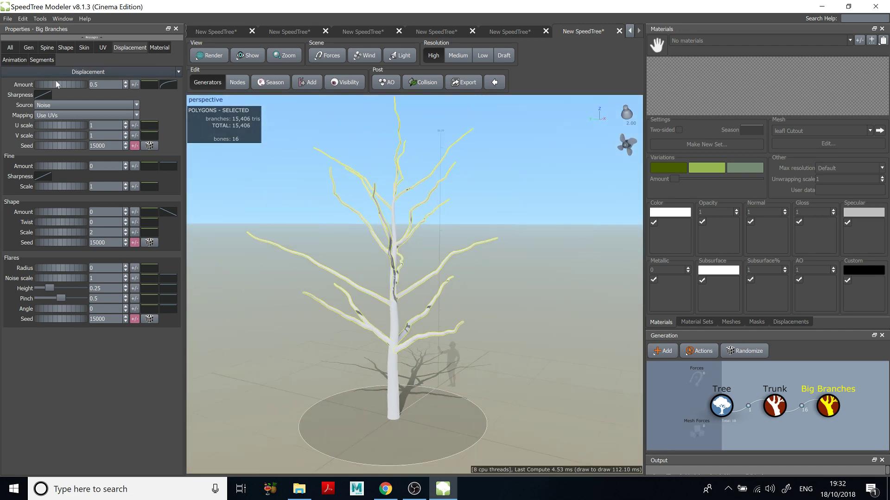
click(29, 47)
mouse_move(57, 105)
mouse_down()
mouse_move(46, 108)
mouse_move(72, 107)
mouse_up()
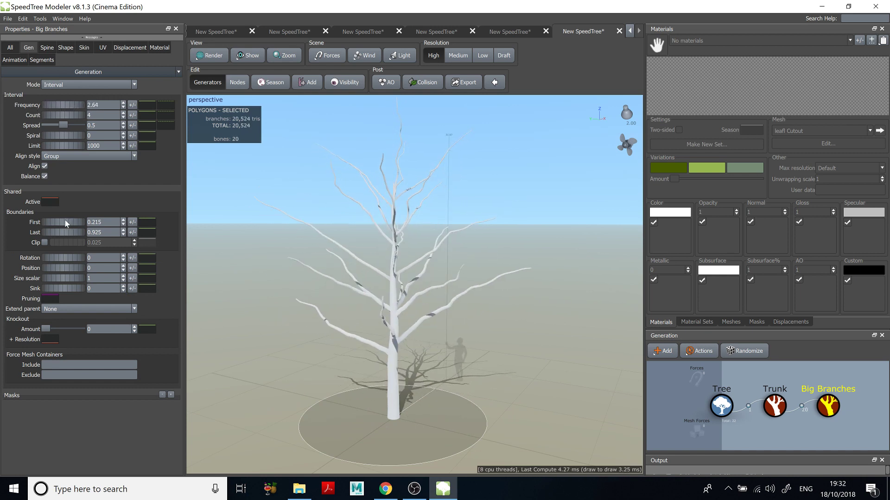
mouse_move(66, 223)
mouse_down()
mouse_move(82, 222)
mouse_move(59, 224)
mouse_move(61, 236)
mouse_move(71, 234)
mouse_up()
mouse_move(65, 268)
mouse_down()
mouse_move(91, 269)
mouse_move(59, 272)
mouse_move(84, 263)
mouse_move(74, 265)
mouse_up()
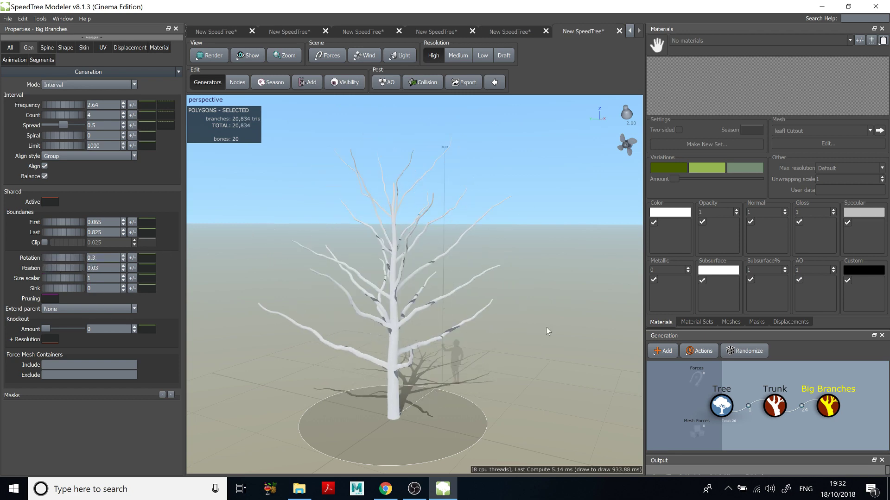
Try hand-drawing a wavy branch growing sideways out of the lower trunk
scroll(533, 310, up, 5)
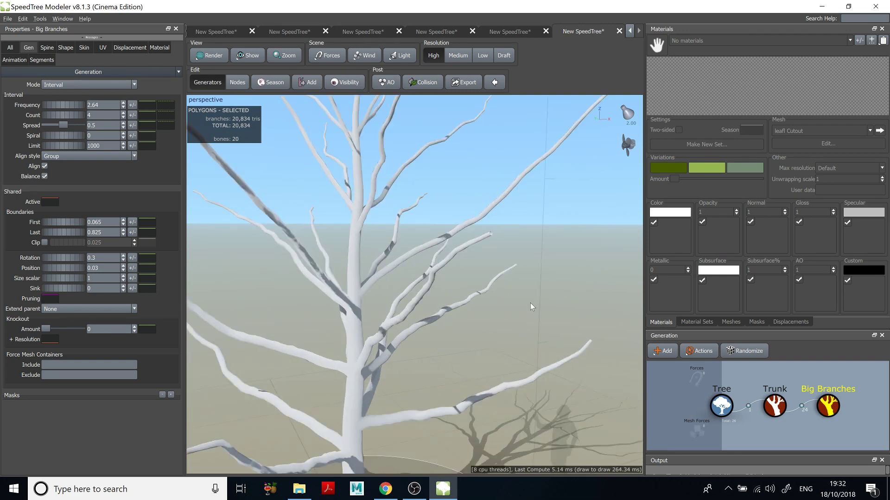
scroll(533, 302, down, 5)
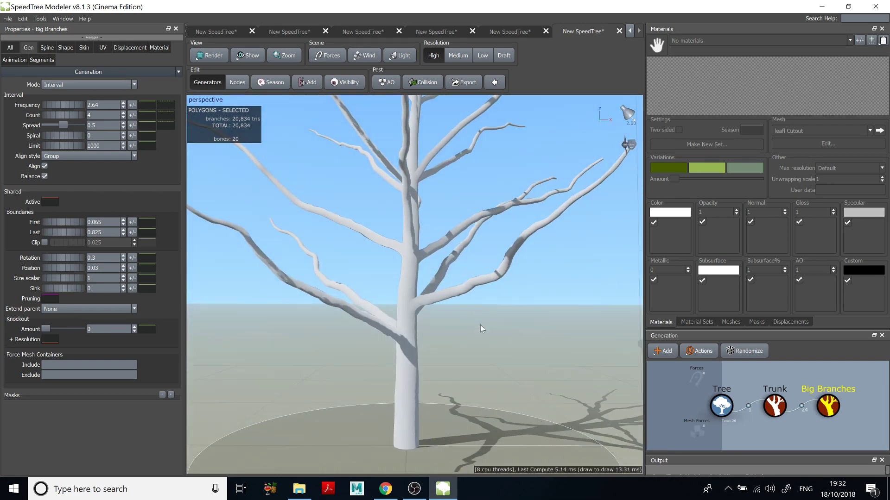
drag(480, 326, 421, 355)
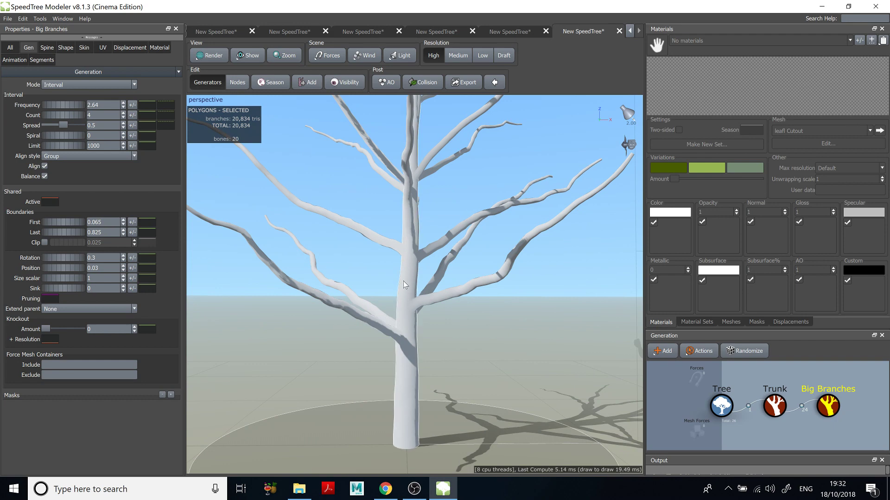
drag(412, 327, 502, 341)
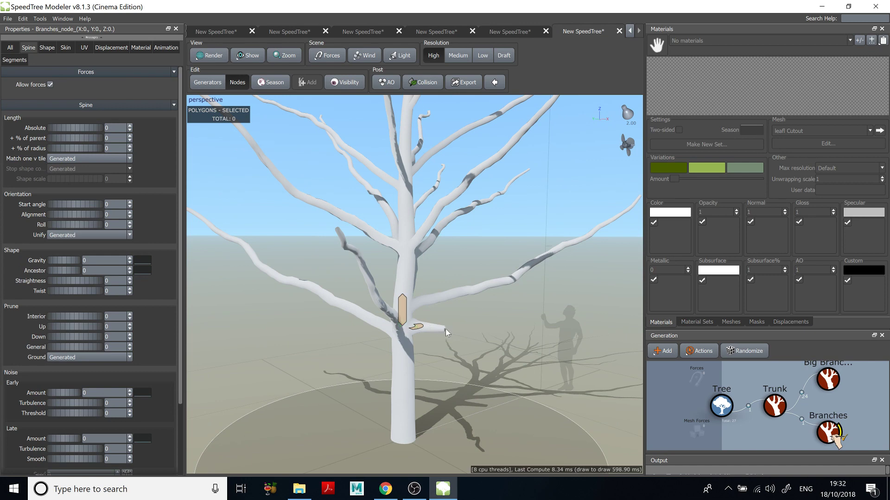
mouse_move(446, 329)
mouse_down()
mouse_move(486, 347)
mouse_move(578, 345)
mouse_move(595, 287)
mouse_up()
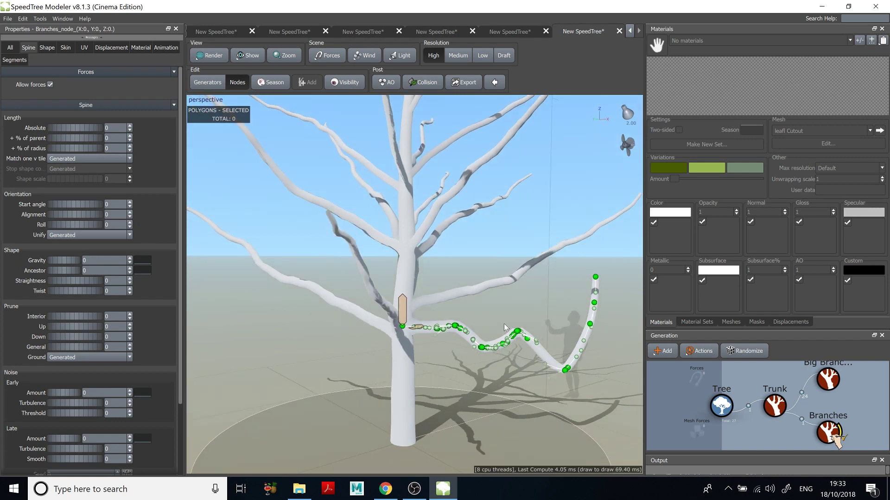
drag(398, 304, 425, 294)
drag(452, 220, 427, 284)
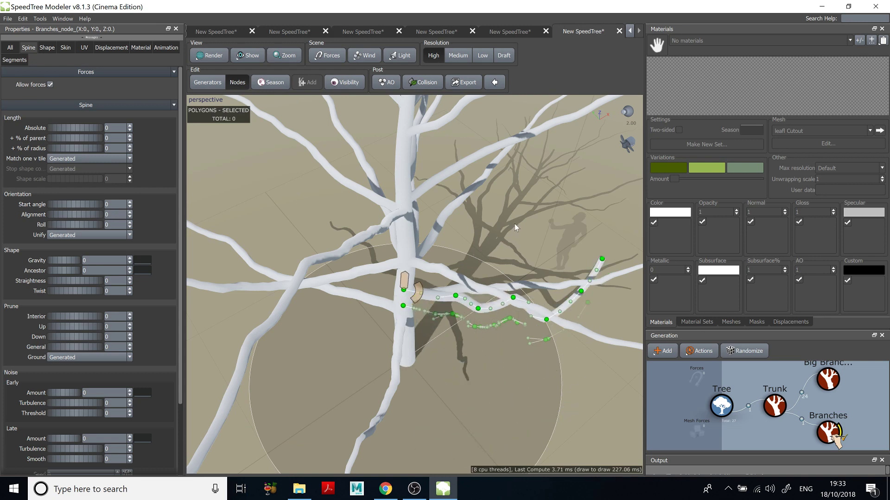
drag(515, 224, 524, 196)
Undo the hand-drawn branch on the lower trunk
key(ctrl+z)
key(ctrl+z)
key(ctrl+z)
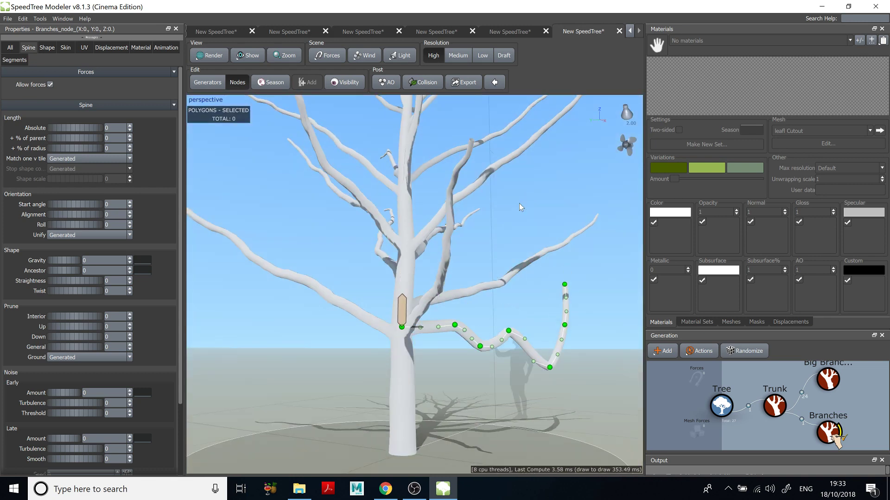
key(ctrl+z)
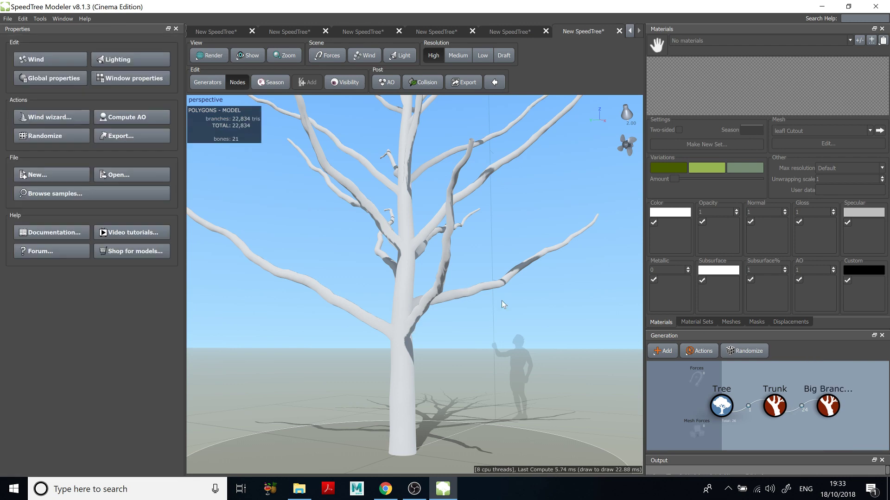
Select the trunk and big branches generators in turn, and examine which parts of the tree each one controls
scroll(534, 324, down, 3)
mouse_move(540, 299)
middle_down()
mouse_move(544, 307)
mouse_move(555, 289)
middle_up()
drag(555, 288, 546, 296)
middle_drag(546, 295, 546, 288)
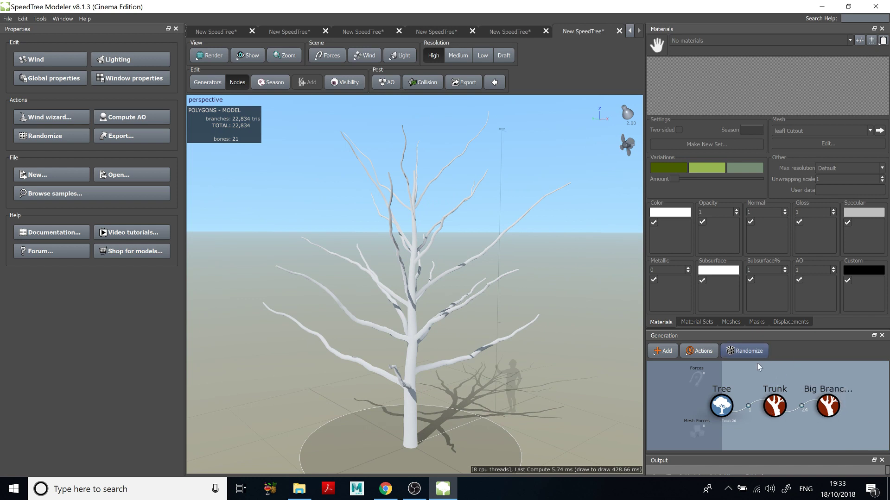
click(771, 412)
scroll(794, 390, up, 2)
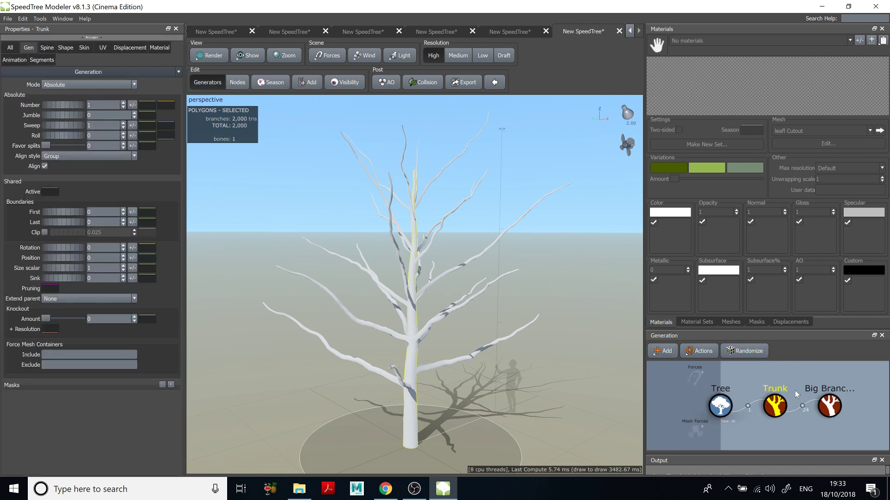
click(837, 399)
scroll(769, 403, down, 2)
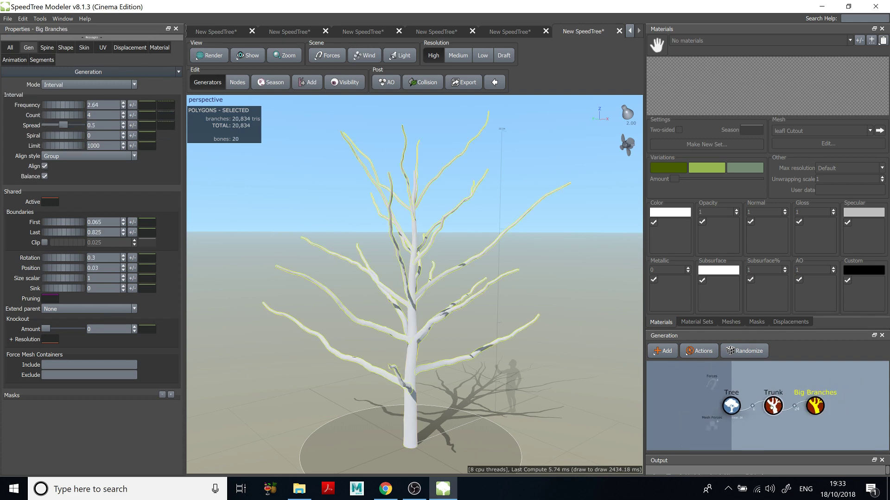
click(772, 407)
scroll(436, 305, up, 3)
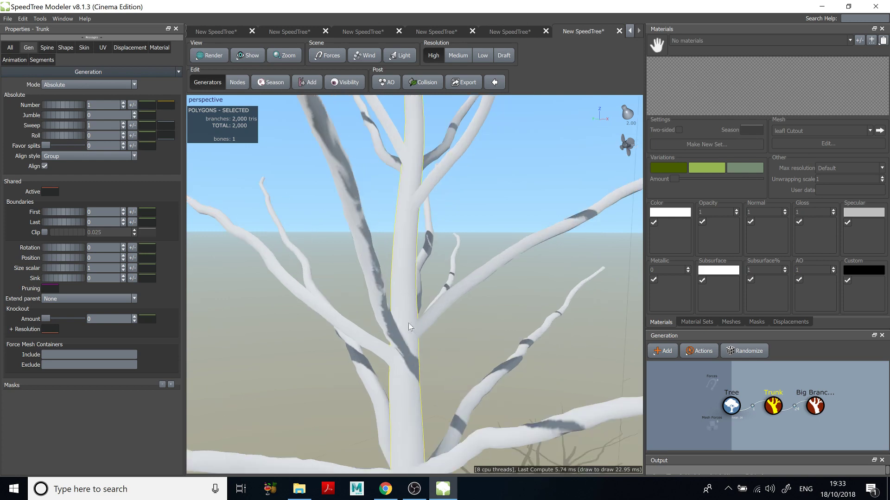
scroll(408, 324, up, 2)
click(427, 327)
scroll(429, 310, down, 2)
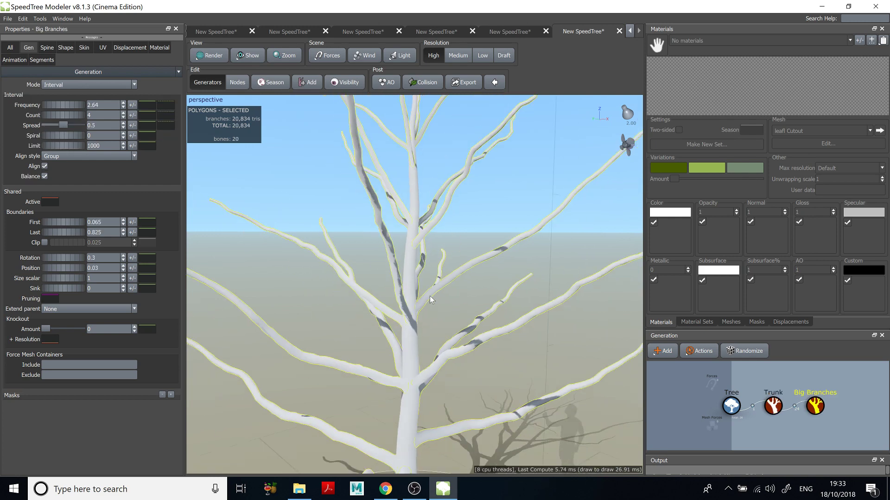
scroll(427, 291, down, 3)
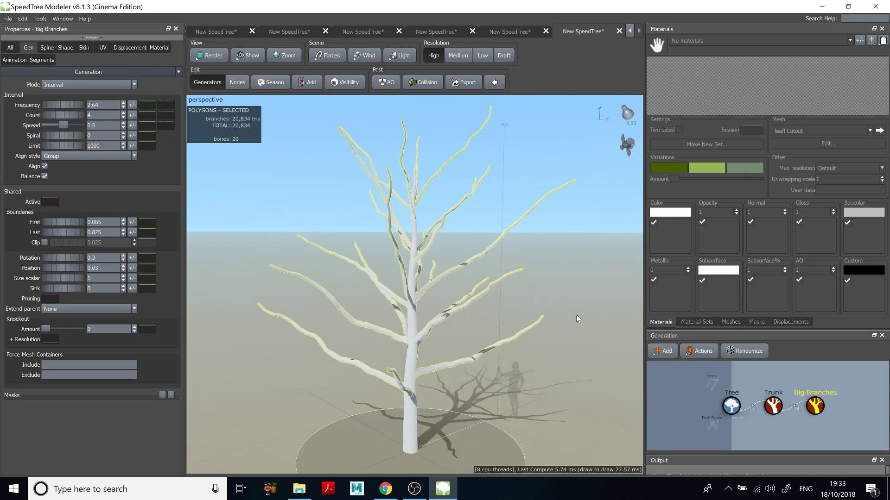
Hide the big branches generator and show it again
drag(818, 393, 815, 390)
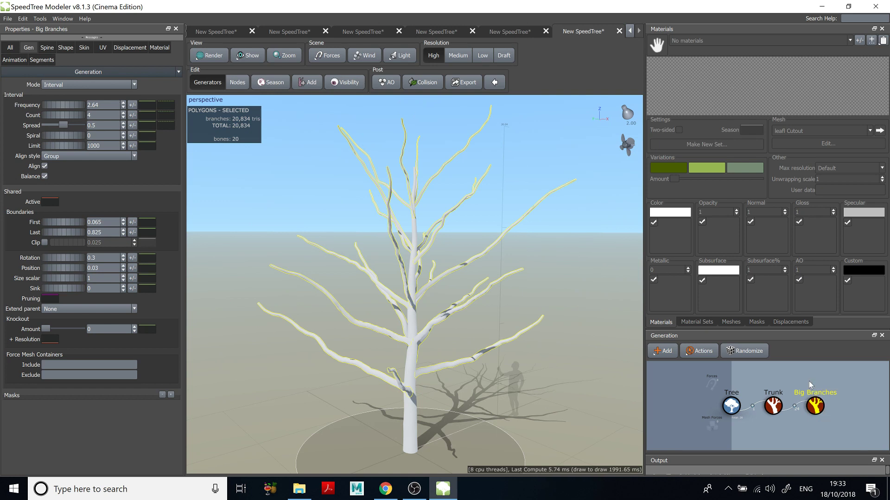
key(h)
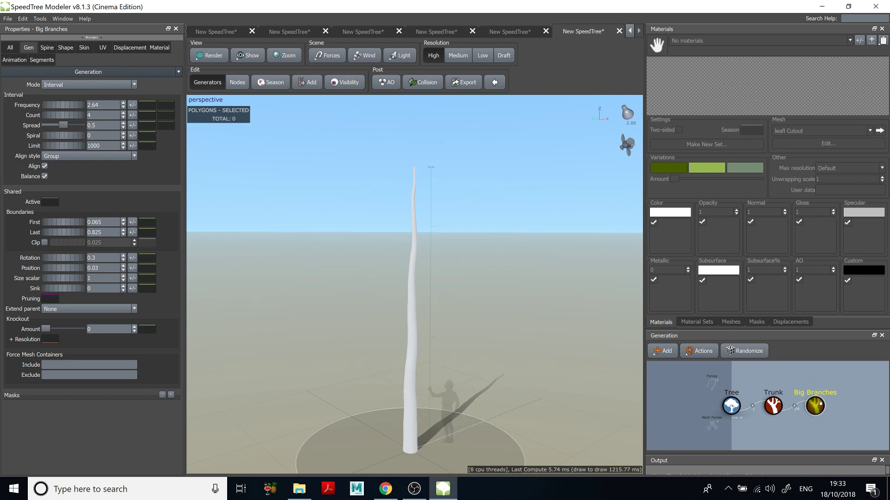
key(h)
Increase the big branches' generation frequency to 2.82
scroll(494, 280, down, 3)
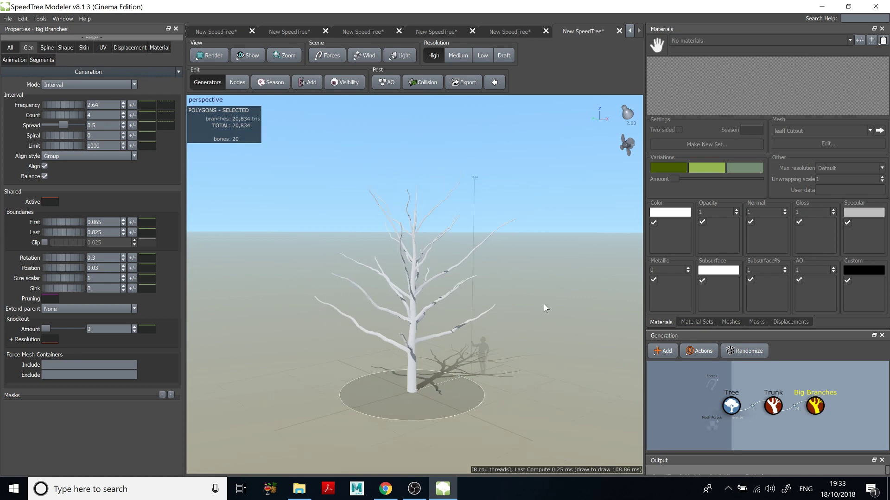
scroll(499, 290, up, 3)
mouse_move(528, 294)
mouse_down()
mouse_move(538, 272)
mouse_move(531, 285)
mouse_up()
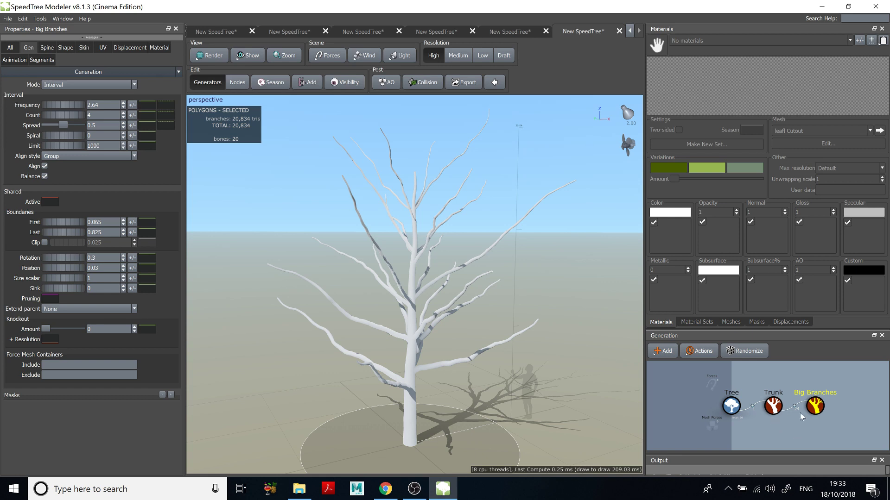
scroll(510, 290, down, 2)
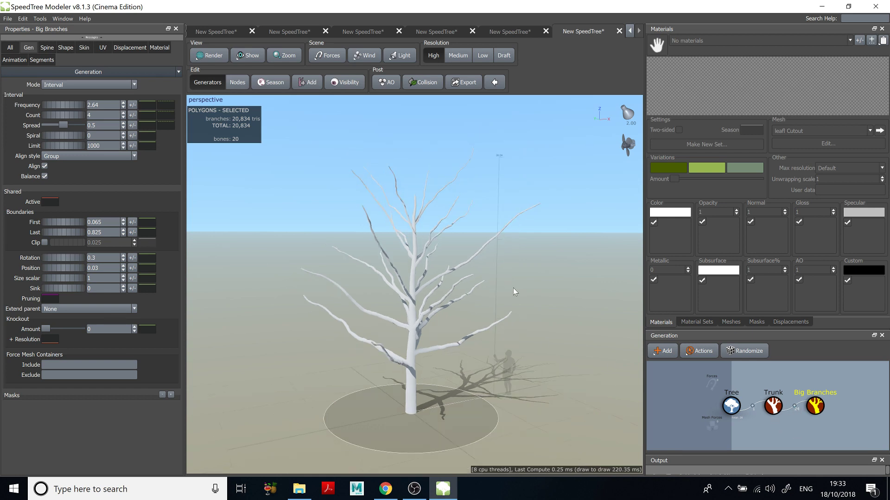
drag(513, 288, 541, 280)
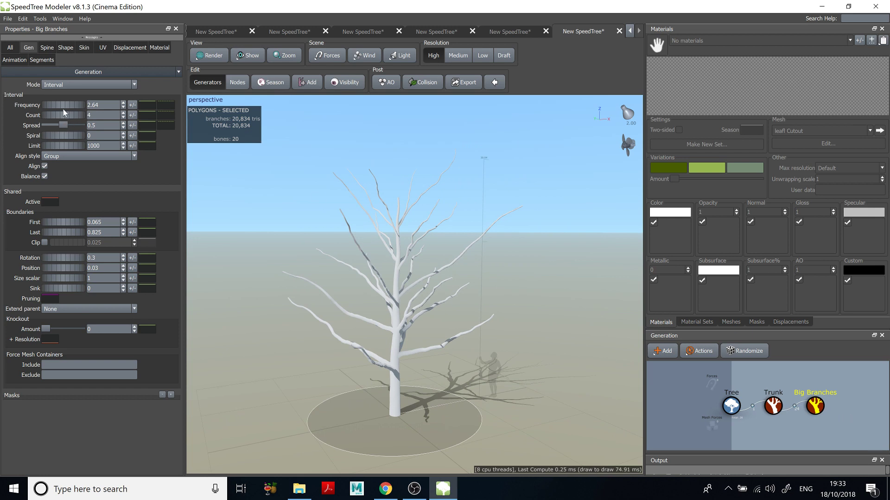
drag(70, 103, 74, 105)
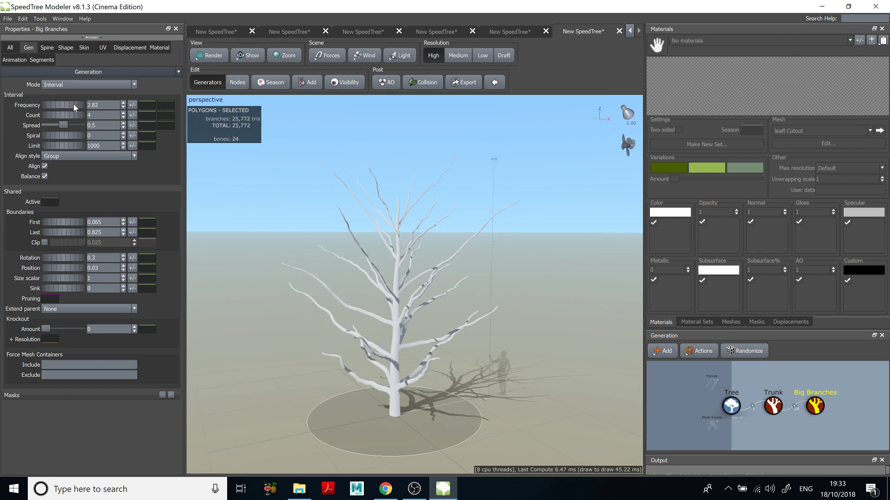
Shorten and thin the big branches by setting their length to 0.27 and their radius to about 0.512 of the parent
click(52, 49)
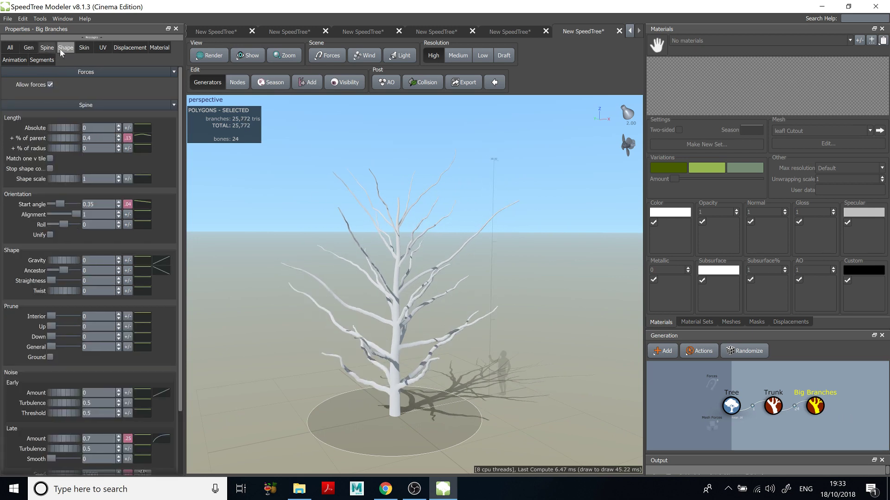
drag(68, 139, 66, 143)
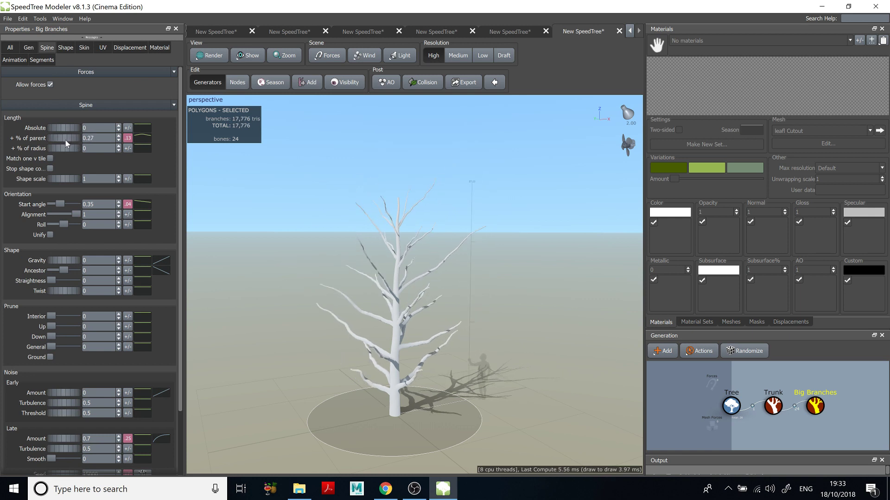
click(84, 49)
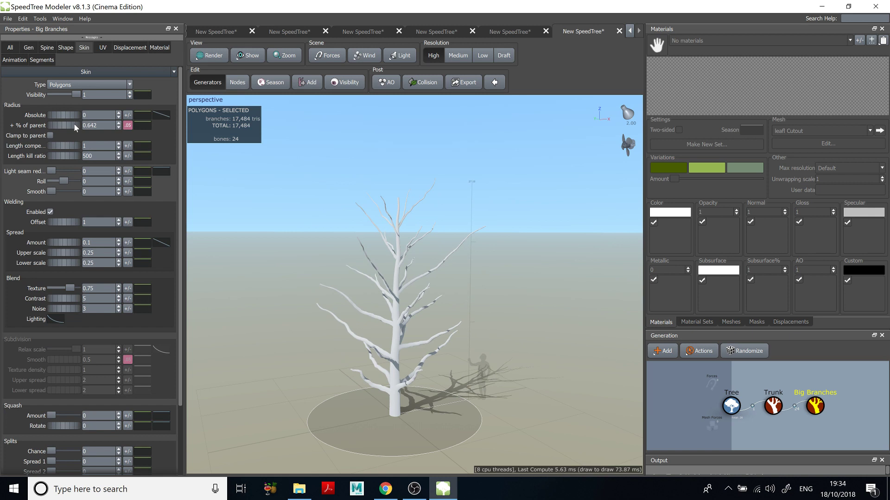
drag(74, 124, 71, 124)
scroll(519, 312, up, 5)
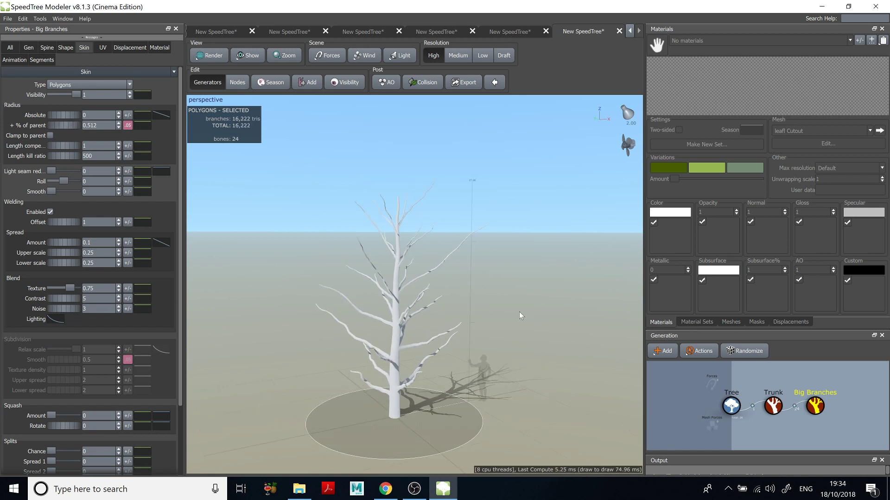
Add Twigs geometry to the big branches generator
drag(527, 296, 509, 232)
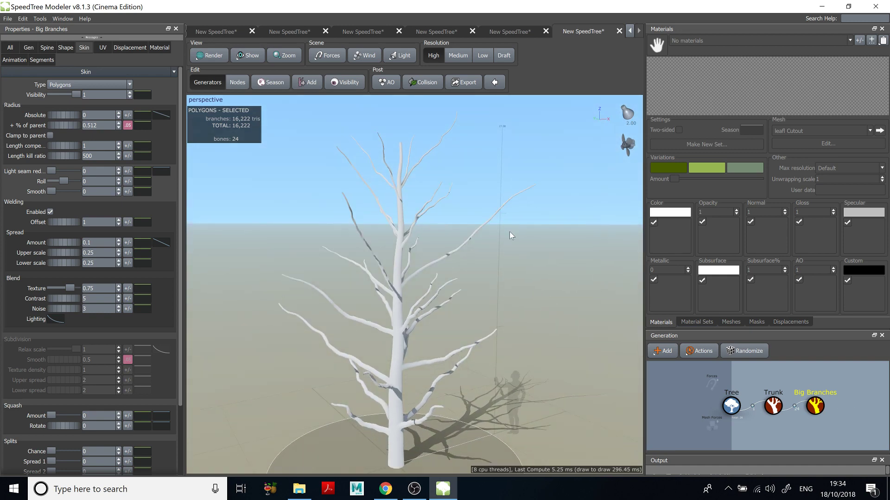
right_click(482, 175)
mouse_move(530, 178)
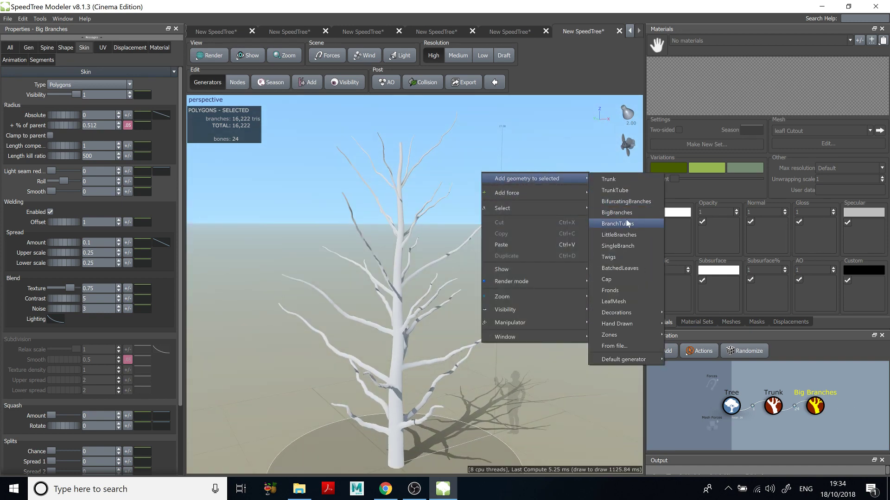
click(616, 255)
scroll(533, 268, down, 1)
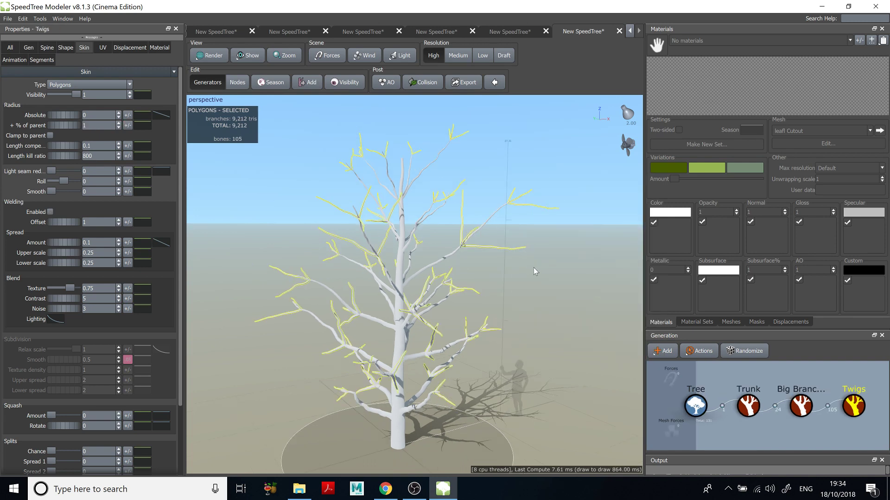
Set the big branches' last generation boundary to 0.725 and their position to 0.2
click(801, 406)
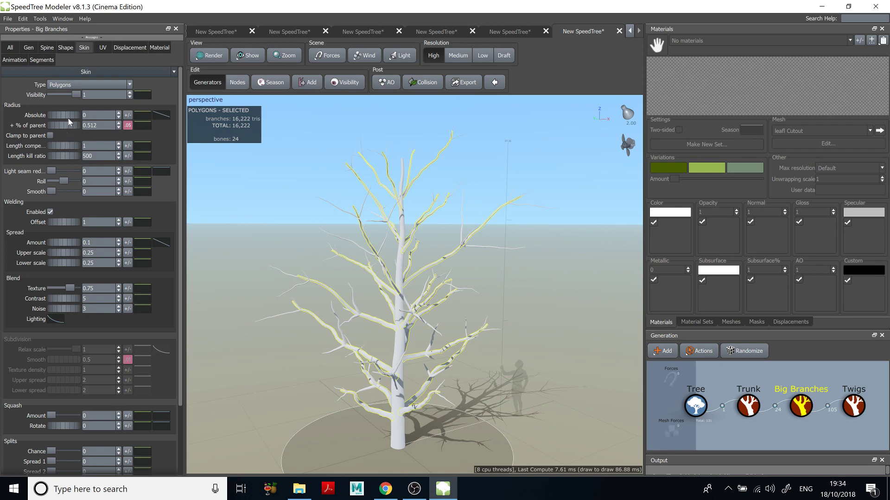
click(28, 47)
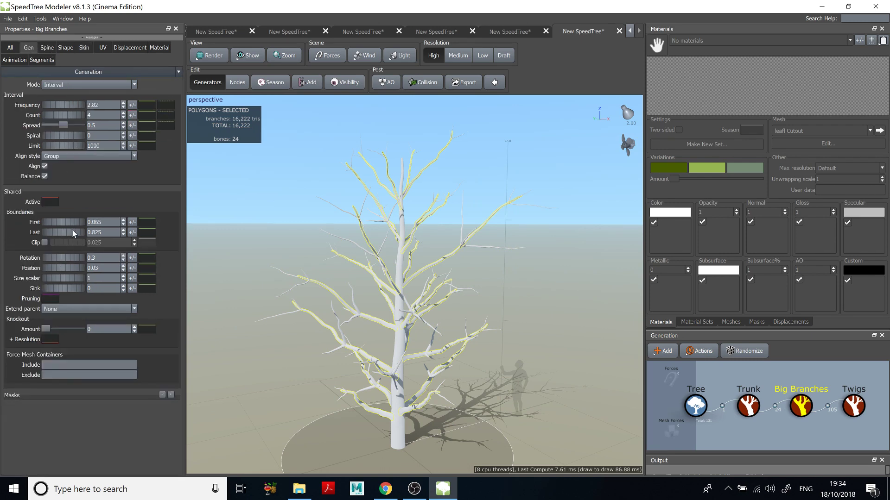
drag(73, 231, 70, 229)
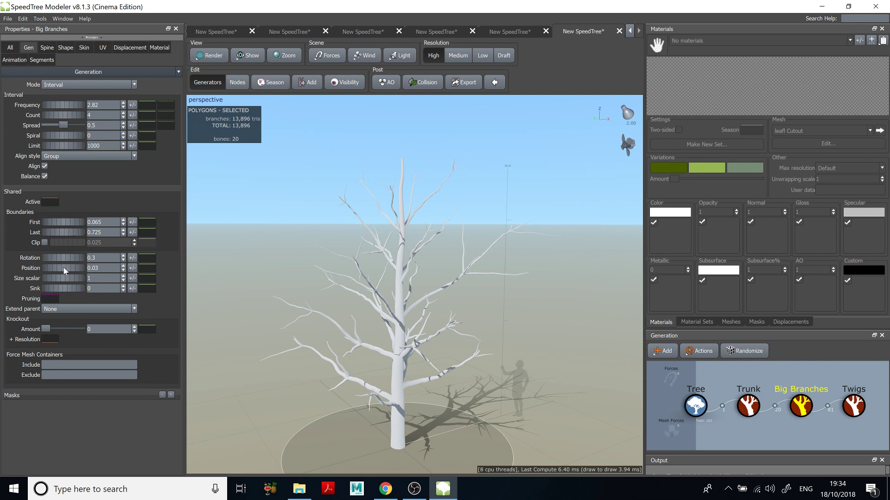
drag(63, 268, 67, 267)
Close the open tip of the trunk by adding Cap geometry to the trunk generator
drag(520, 182, 522, 200)
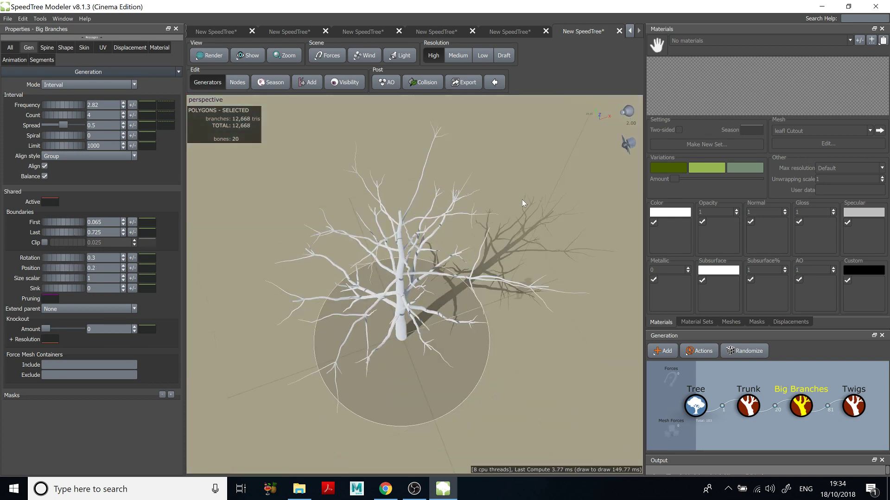
scroll(522, 199, up, 10)
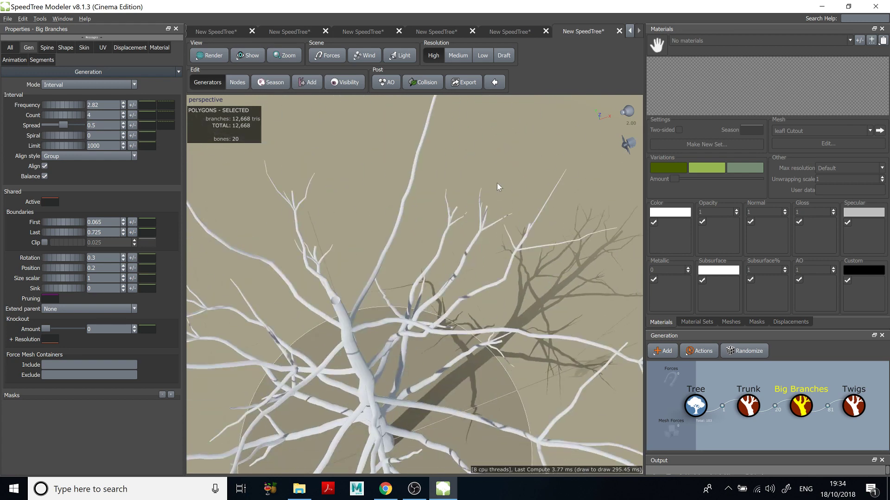
scroll(397, 222, up, 2)
middle_drag(404, 218, 424, 205)
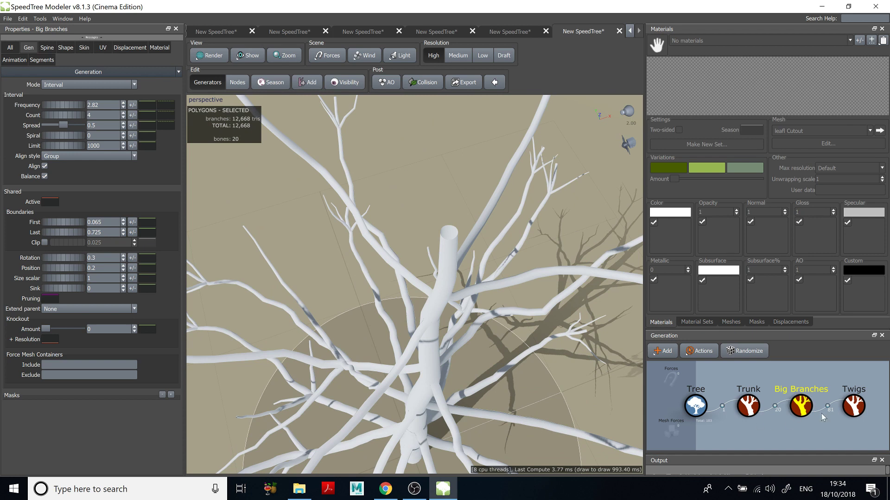
click(750, 407)
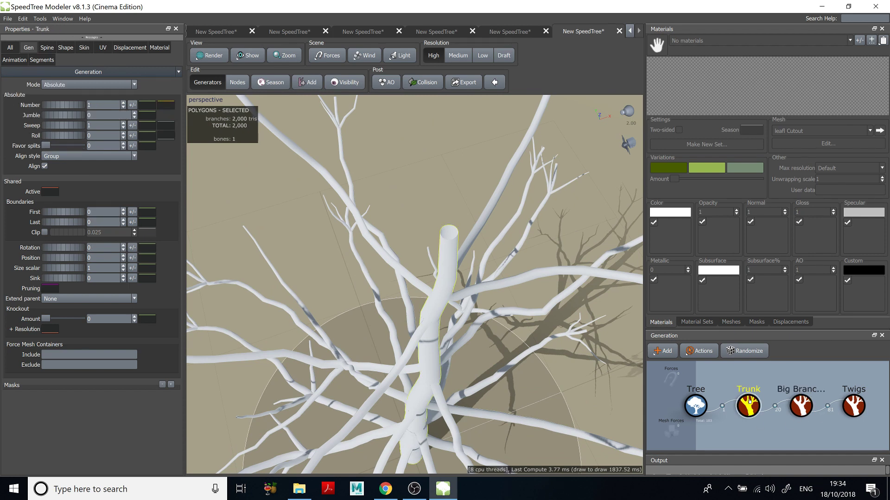
right_click(396, 149)
mouse_move(429, 156)
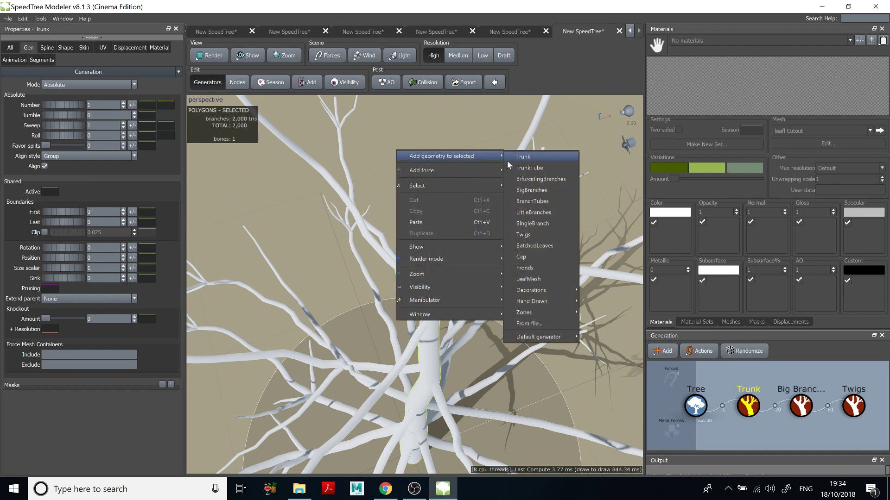
click(533, 256)
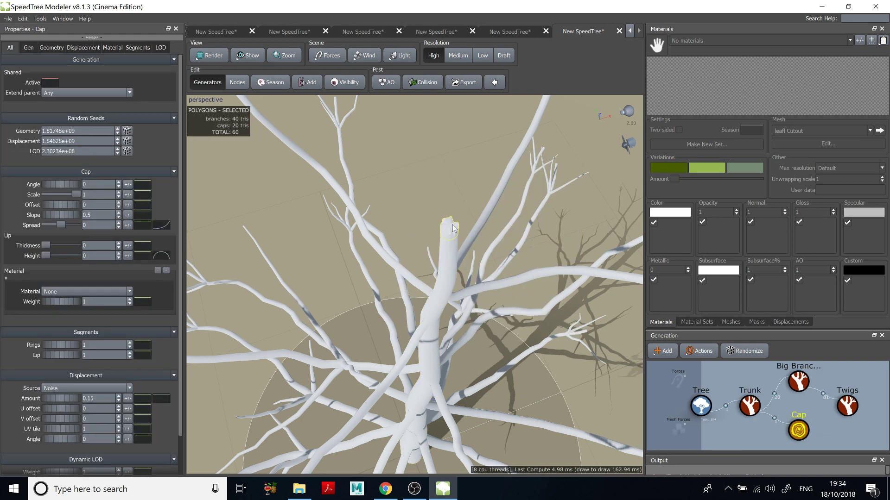
drag(452, 217, 458, 188)
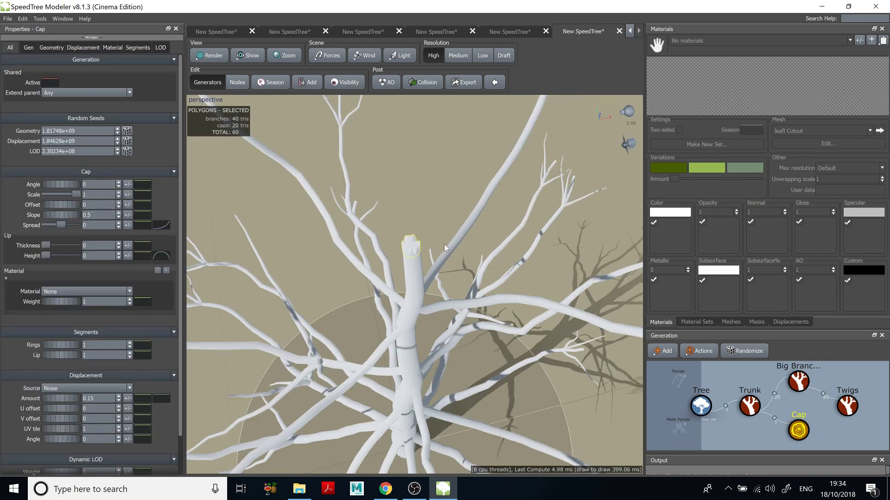
scroll(444, 244, down, 3)
Add LeafMesh geometry to the twigs generator
drag(449, 251, 577, 213)
scroll(570, 227, down, 5)
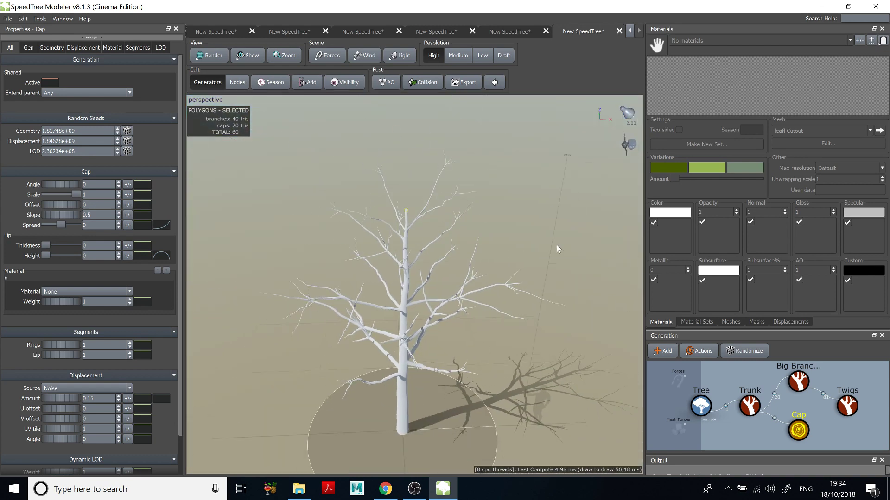
click(517, 291)
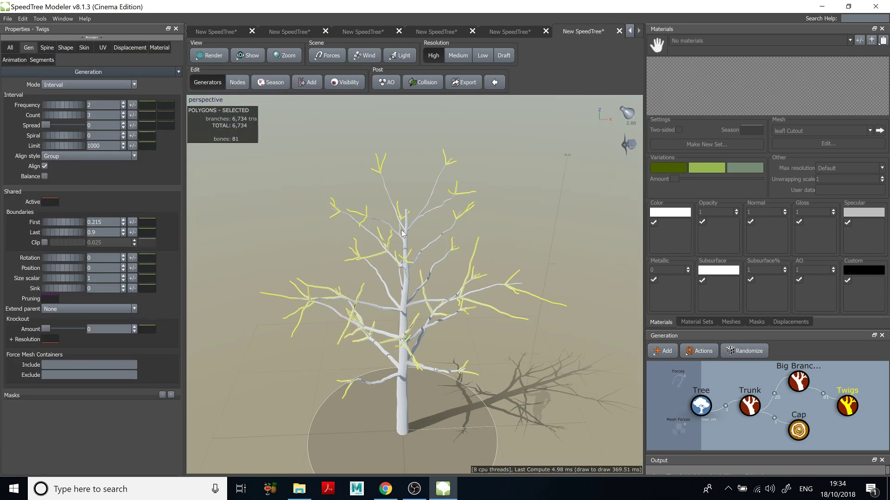
right_click(426, 130)
mouse_move(468, 139)
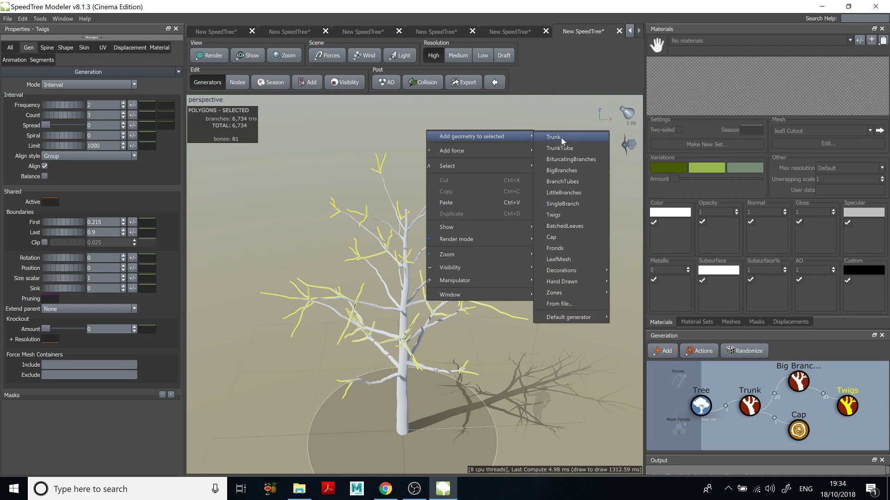
click(568, 260)
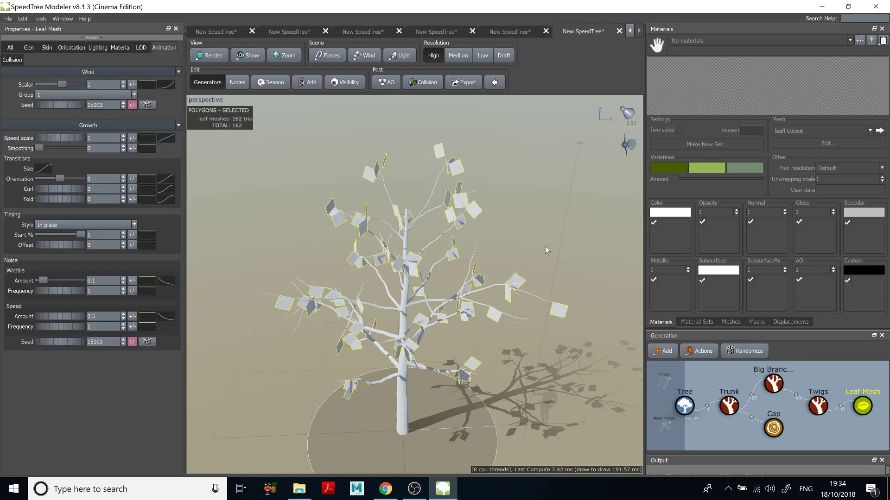
Examine the placement and orientation of the leaf meshes across the tree from several angles and distances
scroll(310, 248, up, 5)
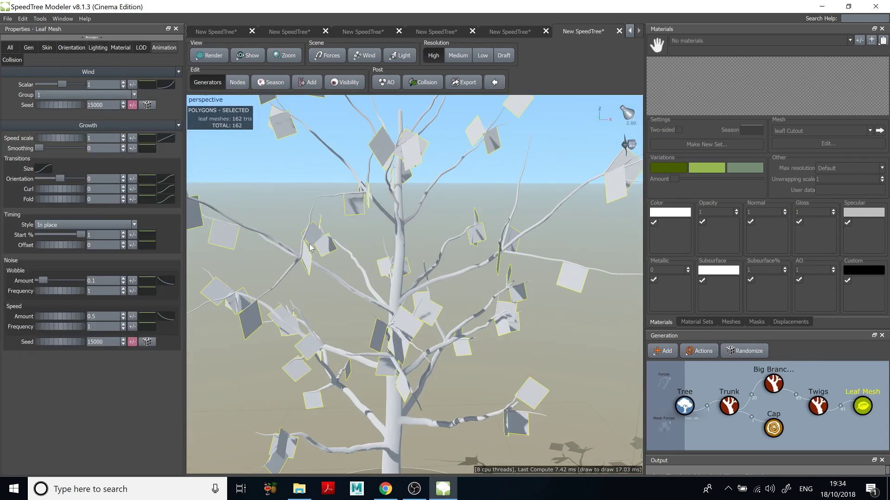
scroll(443, 218, down, 4)
drag(552, 184, 422, 176)
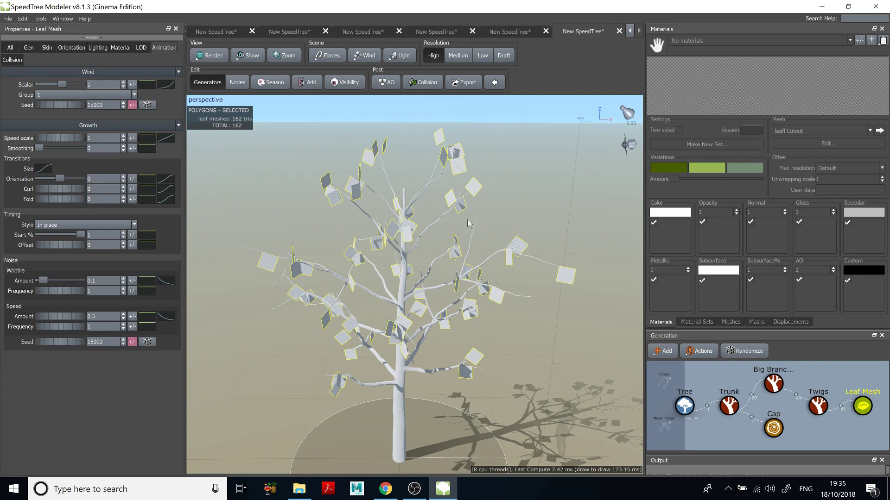
drag(548, 216, 558, 193)
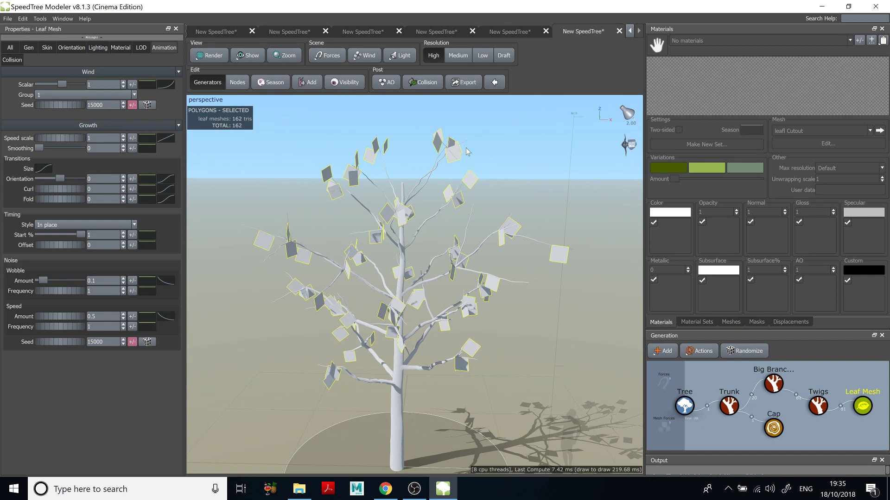
drag(488, 149, 465, 192)
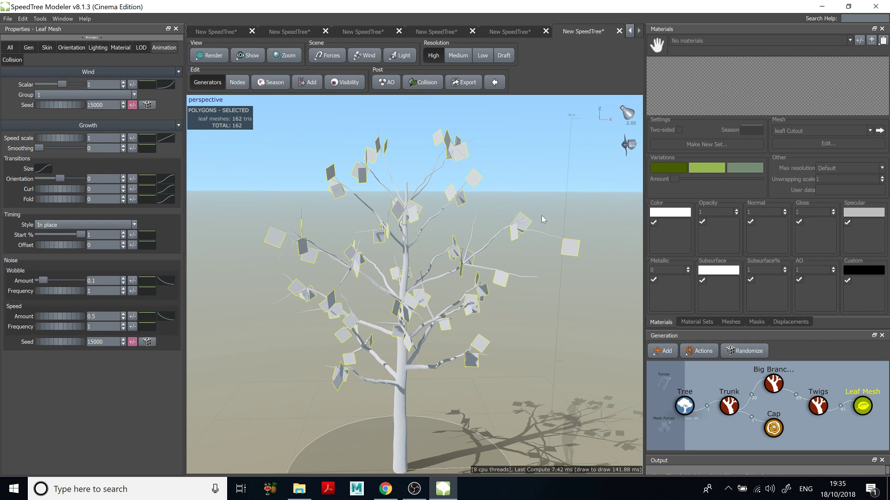
drag(541, 216, 534, 184)
scroll(534, 185, up, 2)
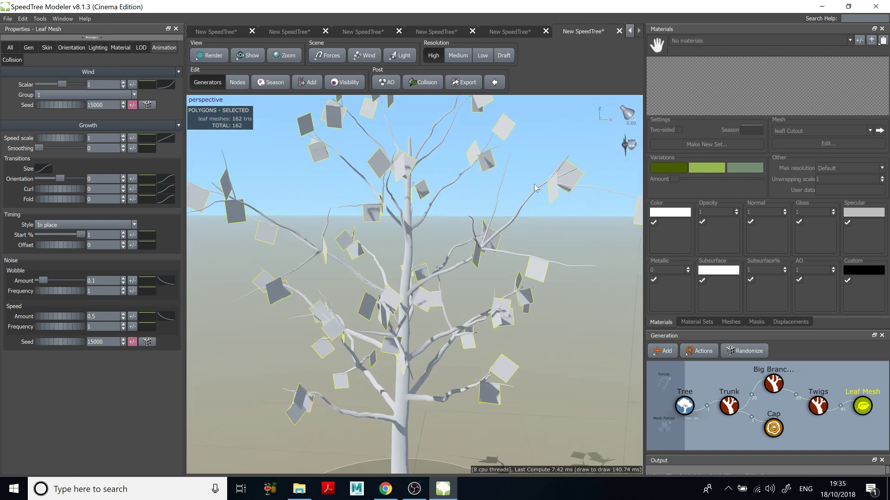
scroll(537, 185, down, 2)
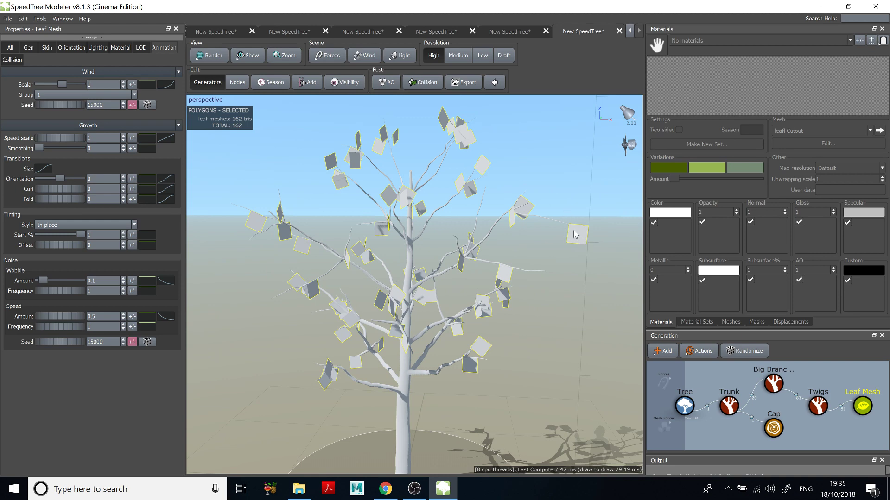
drag(538, 144, 541, 146)
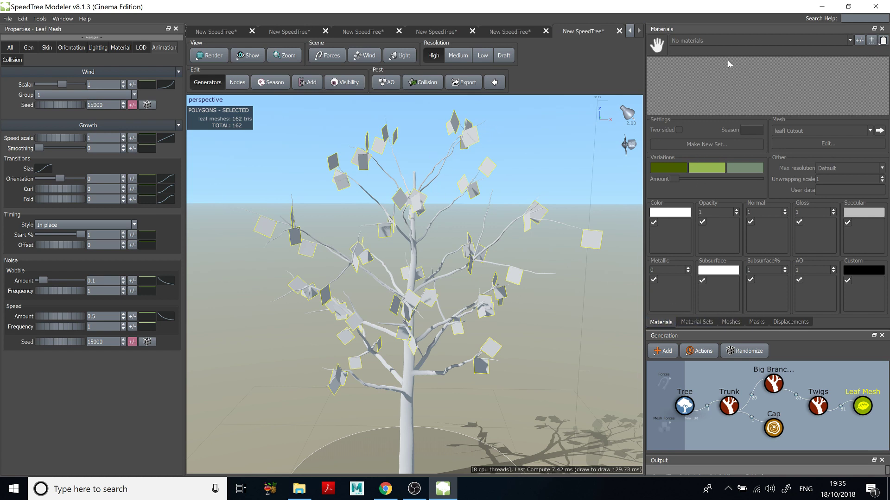
Create a new material named leaf
click(860, 40)
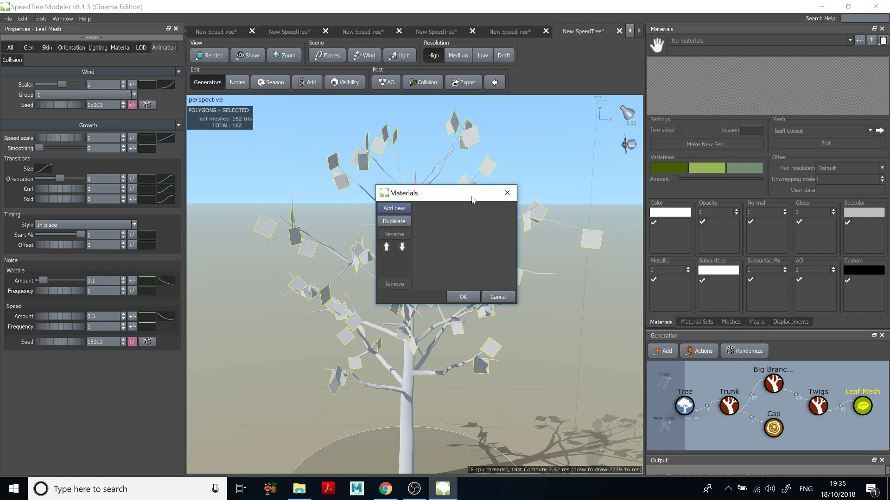
click(393, 207)
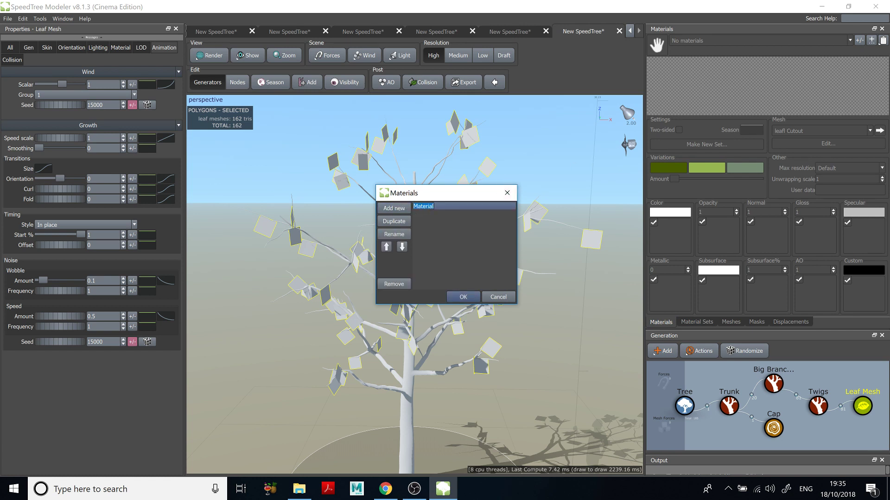
text(leaf)
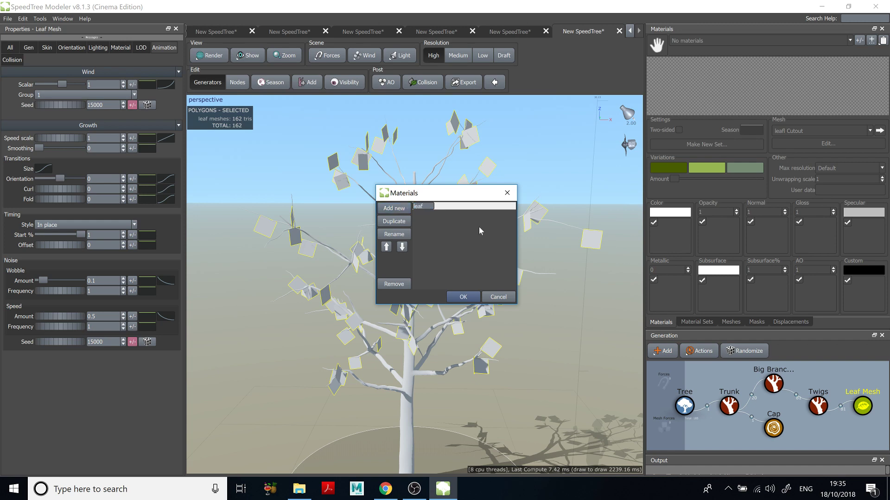
key(Return)
click(463, 297)
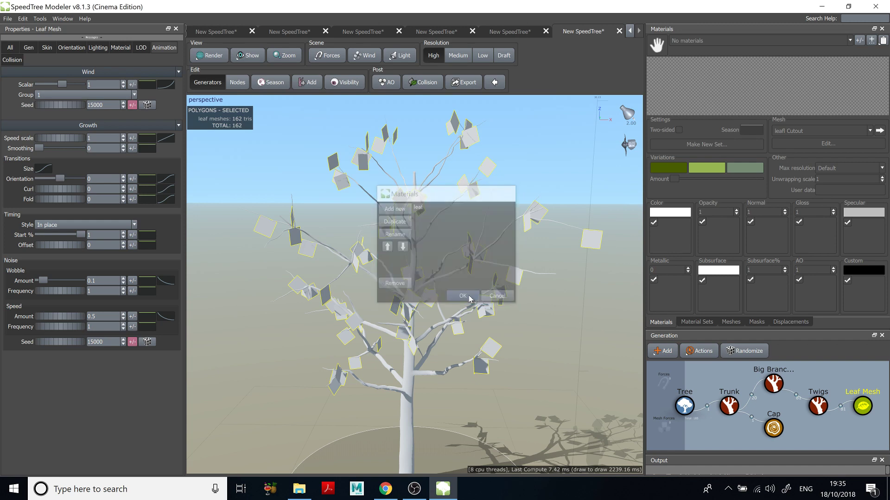
Load the Leaf Front 1 image as the leaf material's color map and use its matching maps for the other slots
click(665, 232)
click(677, 232)
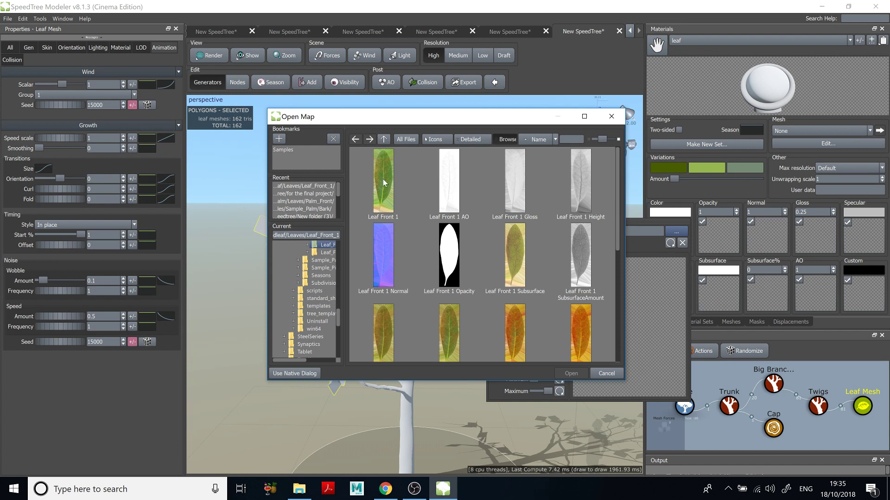
click(383, 181)
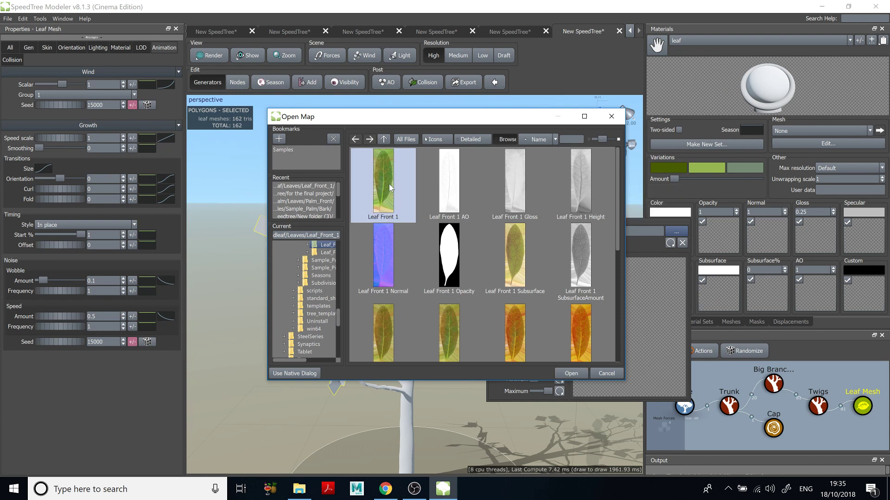
click(571, 373)
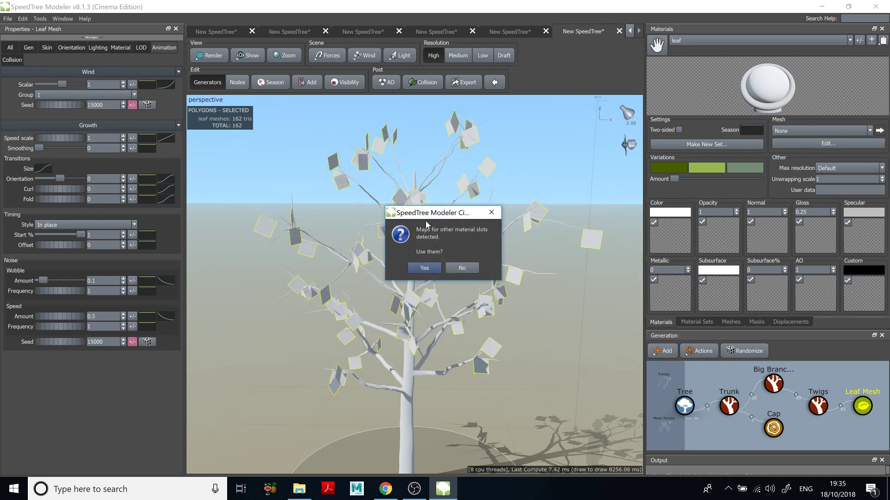
click(426, 267)
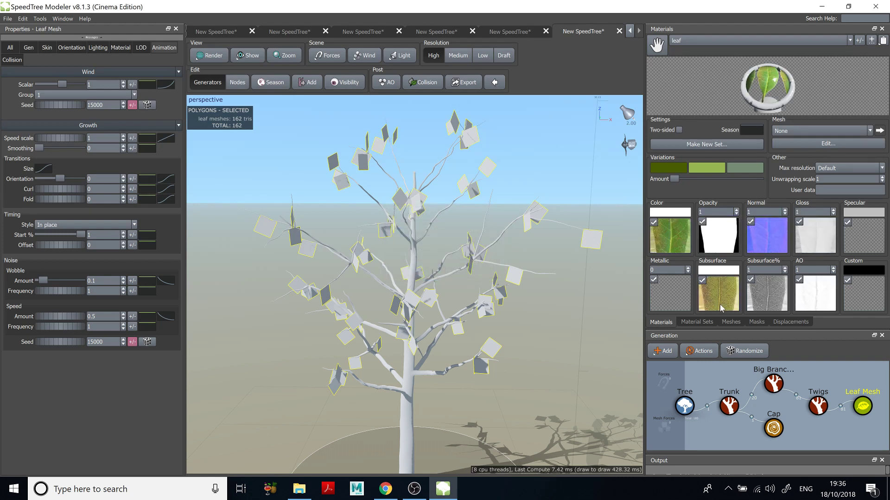
Create a cutout mesh from the leaf material and fit its outline to the leaf with points at the tip, sides and stem
click(815, 144)
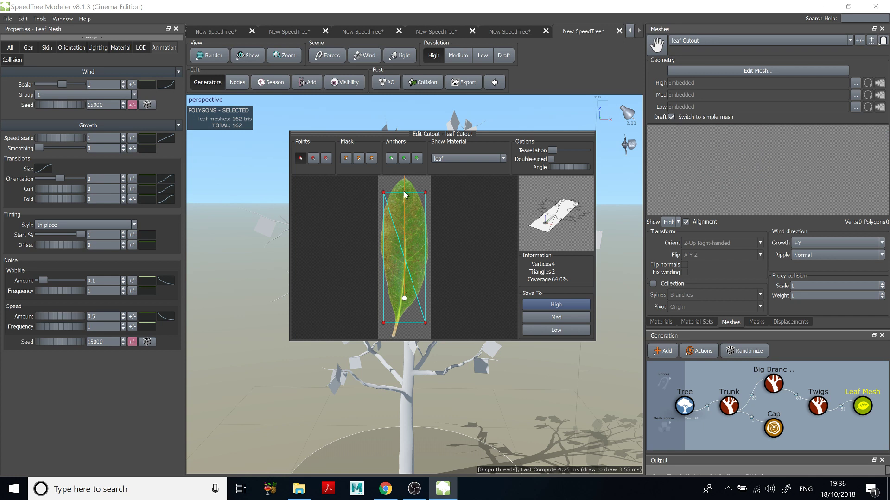
drag(404, 194, 406, 179)
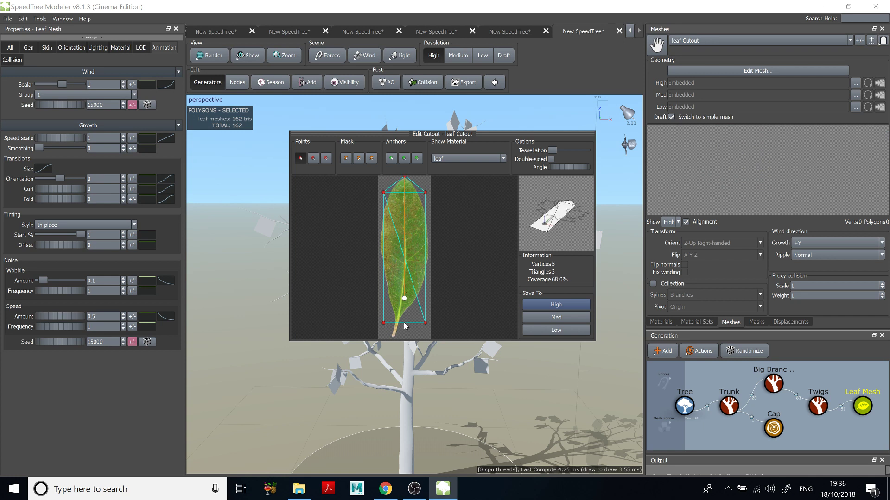
drag(402, 323, 429, 277)
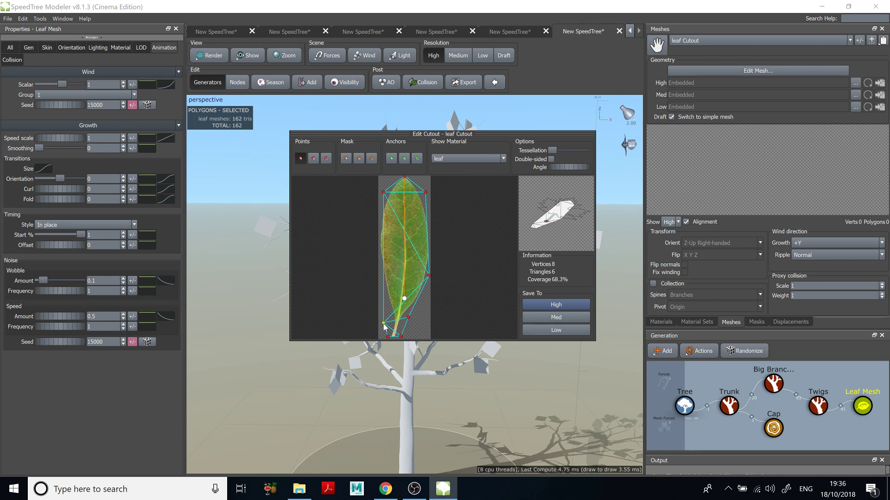
drag(384, 325, 388, 305)
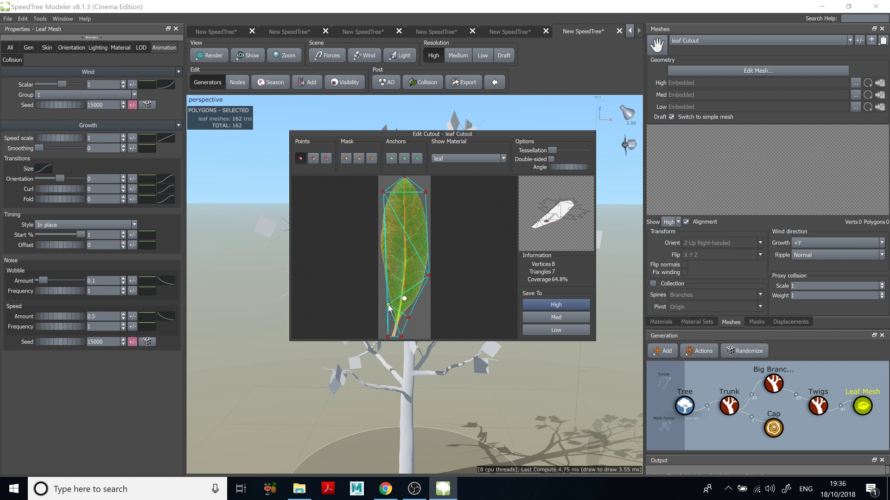
click(378, 241)
click(431, 238)
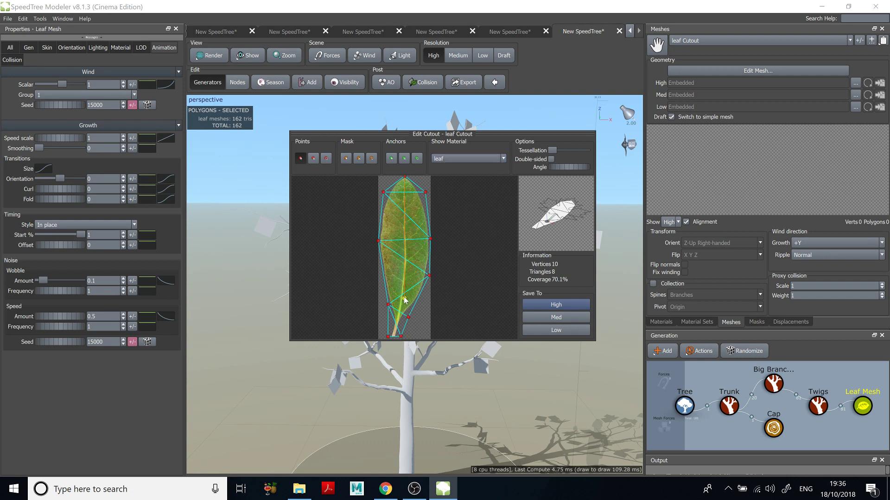
Move the cutout's anchor to the base of the stem, increase the tessellation and save the cutout as the High mesh
drag(404, 299, 395, 335)
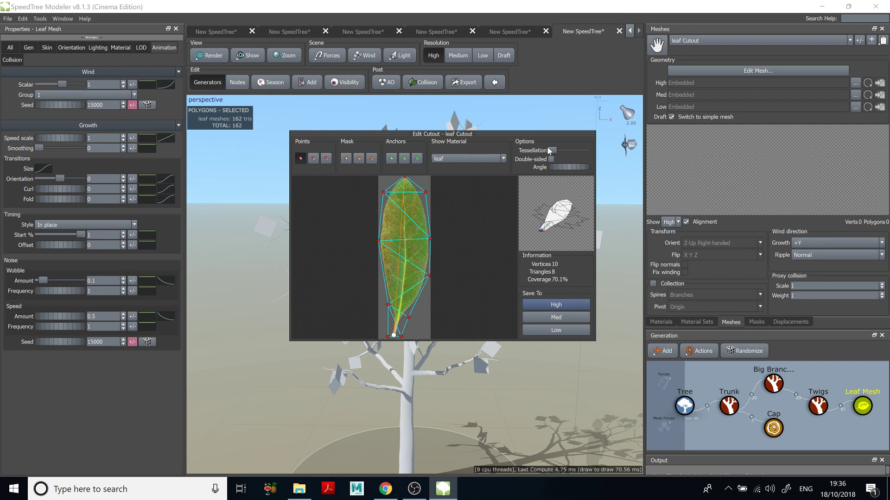
mouse_move(552, 151)
mouse_down()
mouse_move(560, 151)
mouse_move(554, 160)
mouse_up()
click(557, 305)
click(749, 117)
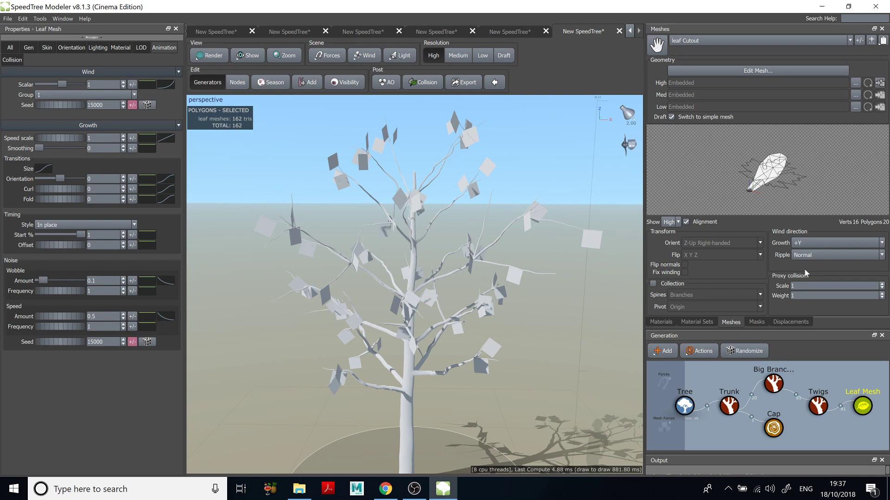
Assign the leaf material to the Leaf Mesh generator
click(661, 322)
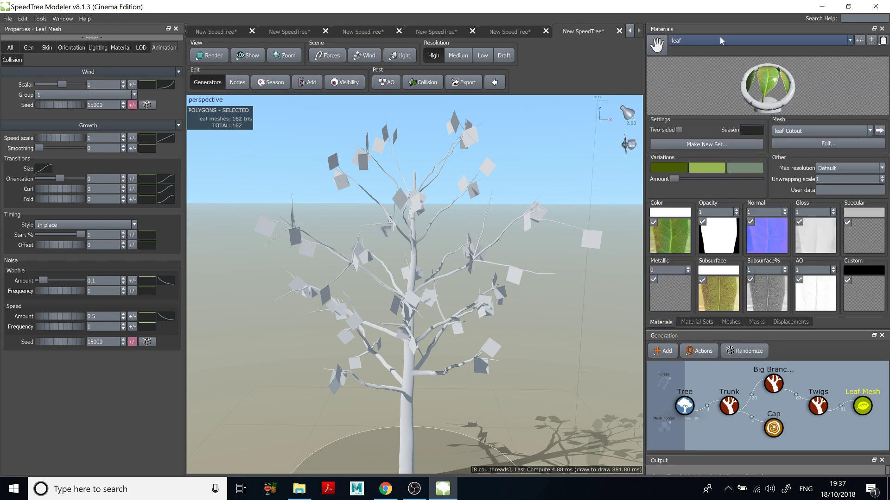
click(126, 47)
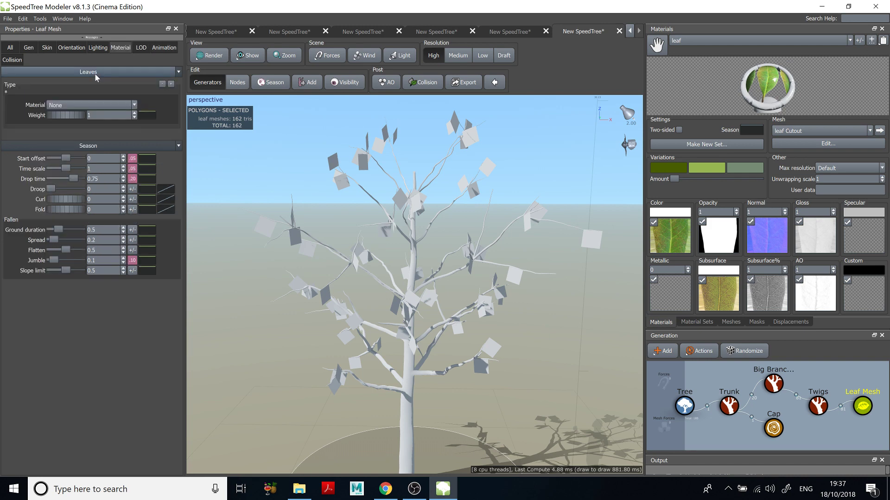
click(65, 105)
click(61, 121)
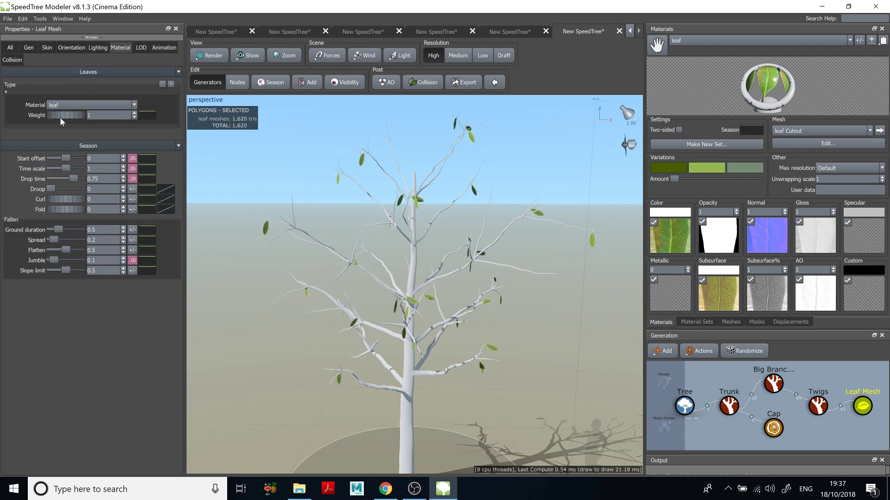
Set the Leaf Mesh generator's number to 16 leaves per twig
click(36, 48)
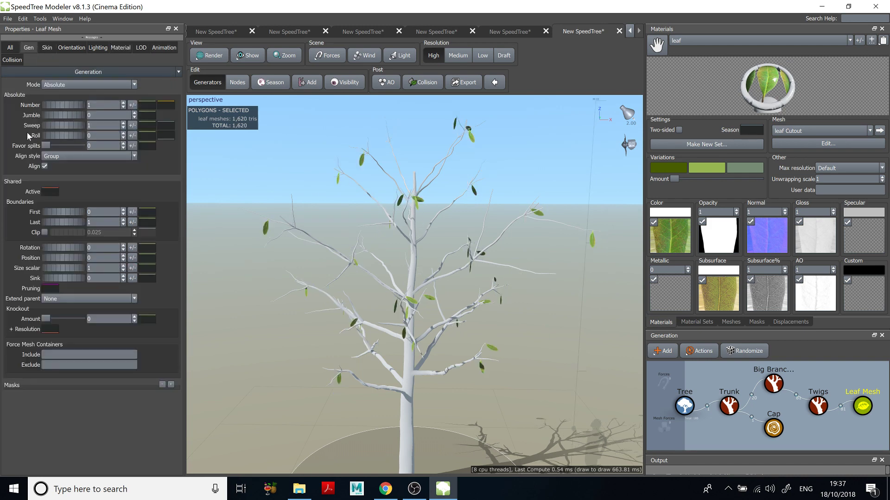
drag(57, 105, 169, 125)
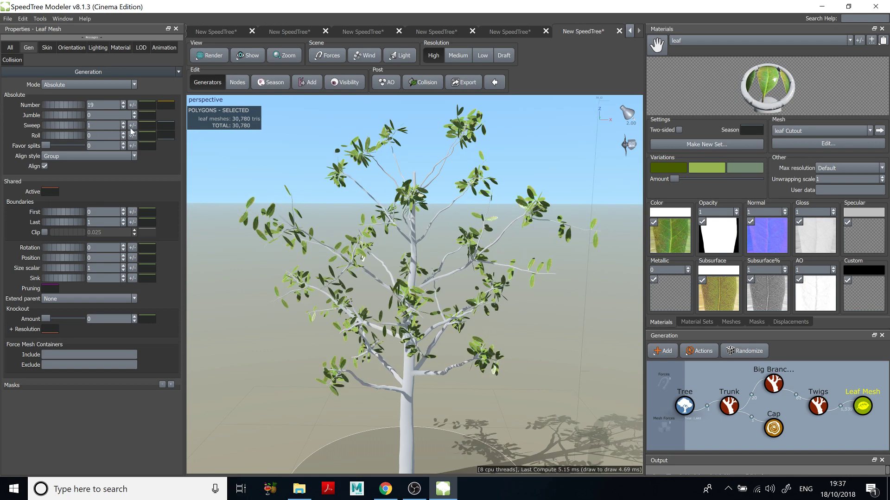
scroll(321, 250, up, 8)
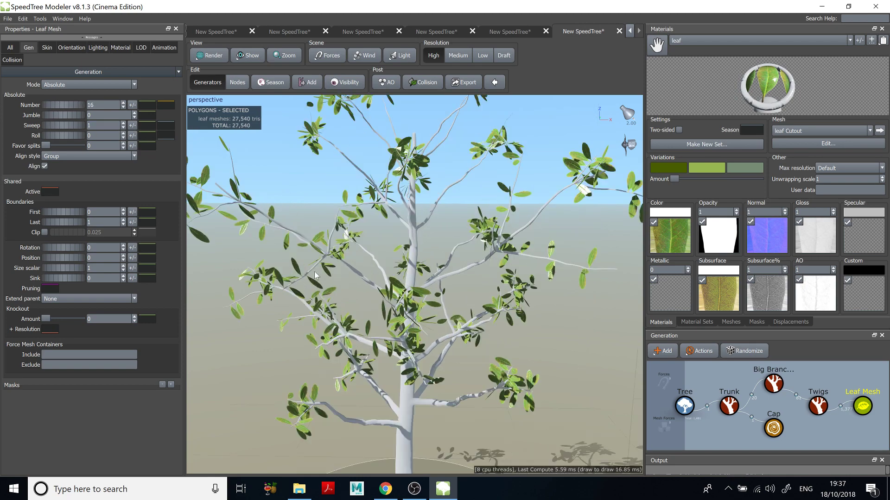
middle_drag(369, 246, 444, 275)
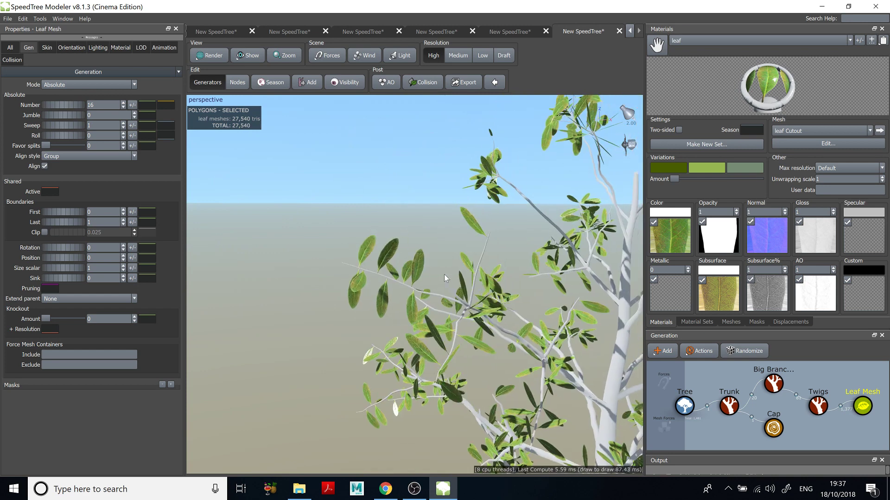
drag(444, 274, 535, 357)
Copy the Leaf Mesh generator onto the Big Branches generator so the big branches also carry leaves
click(815, 408)
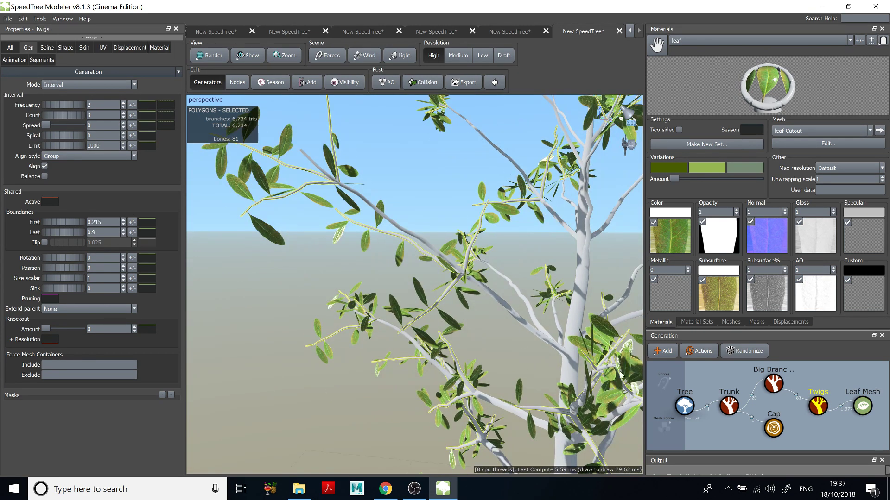
click(773, 384)
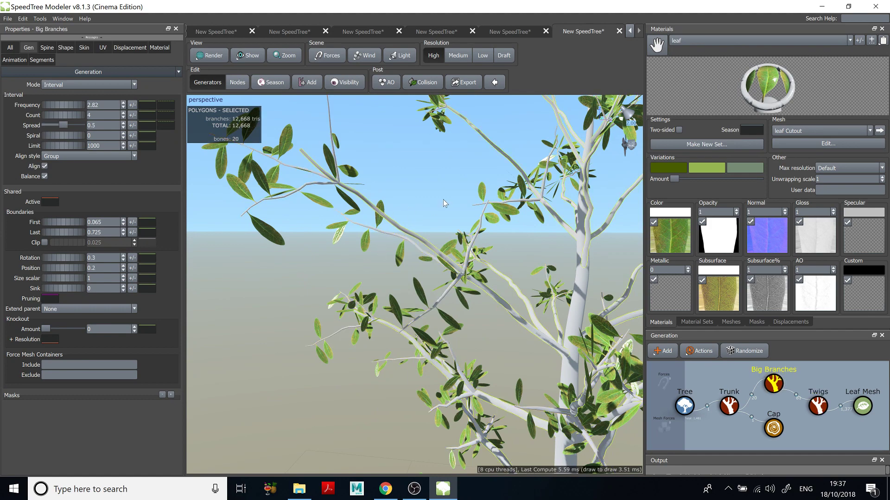
drag(443, 200, 422, 242)
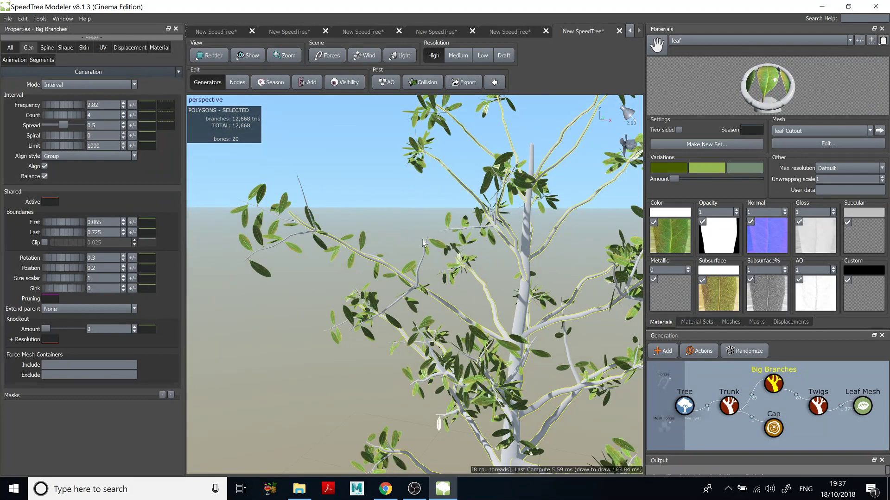
click(864, 406)
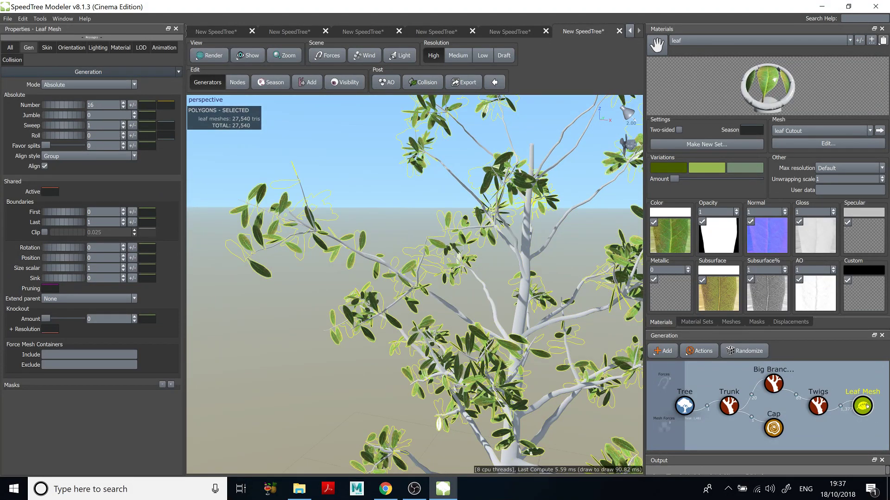
drag(866, 407, 773, 383)
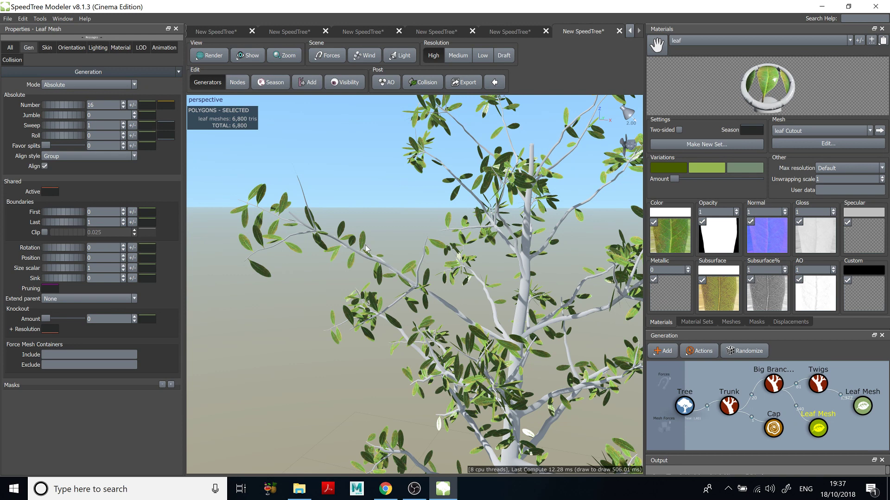
Set the number of leaves on the twigs' Leaf Mesh generator to 19
scroll(363, 247, down, 5)
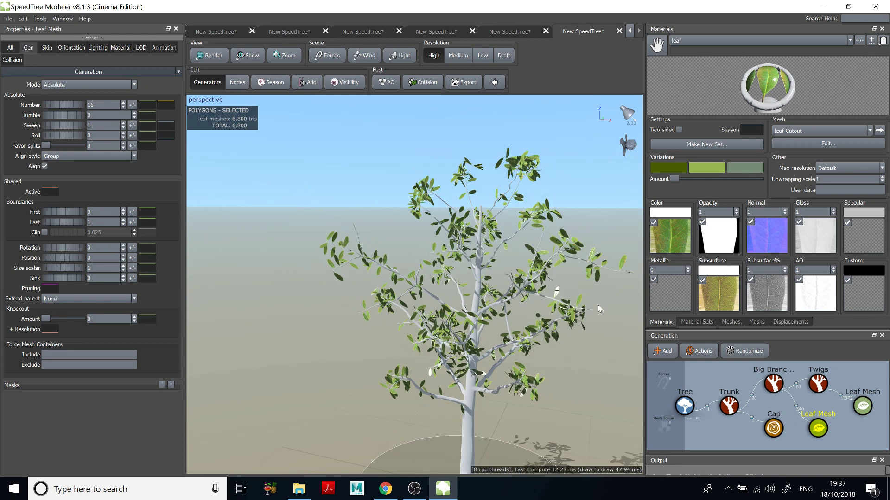
middle_drag(597, 305, 589, 299)
drag(575, 320, 557, 320)
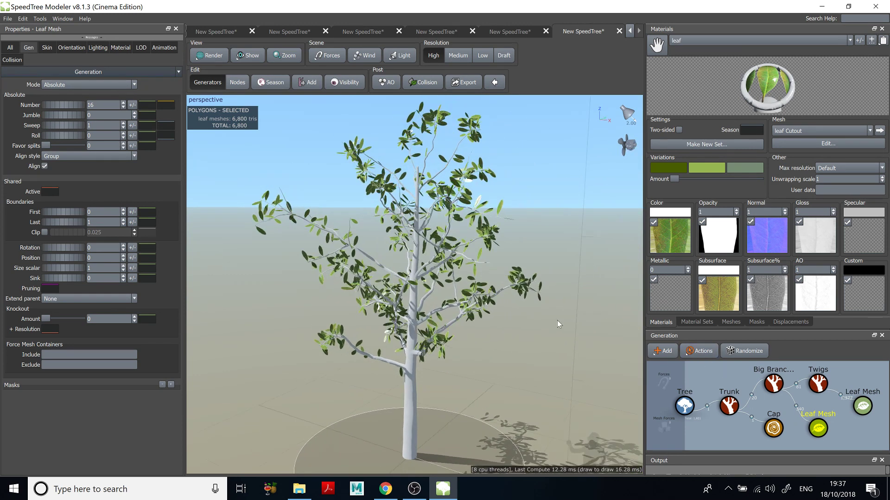
click(851, 403)
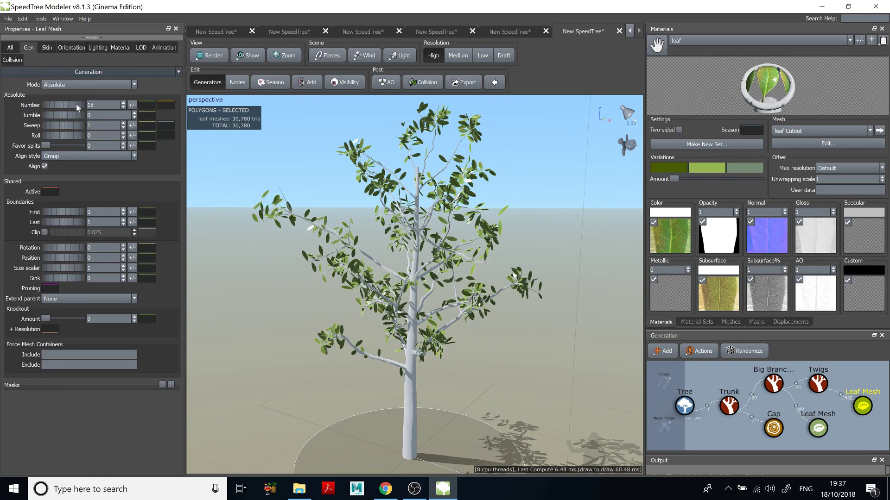
mouse_move(67, 107)
mouse_down()
mouse_move(59, 110)
mouse_move(80, 115)
mouse_up()
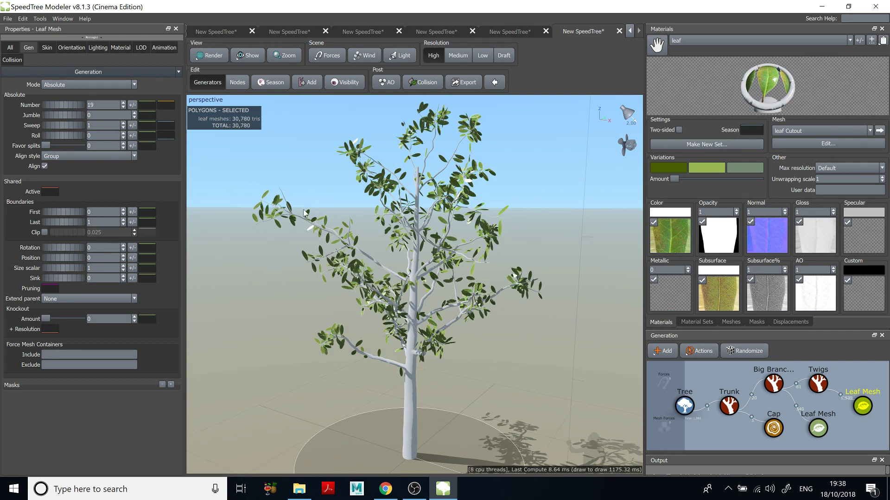
Set the local orientation Align of the twigs' leaf meshes to 0.494
click(71, 47)
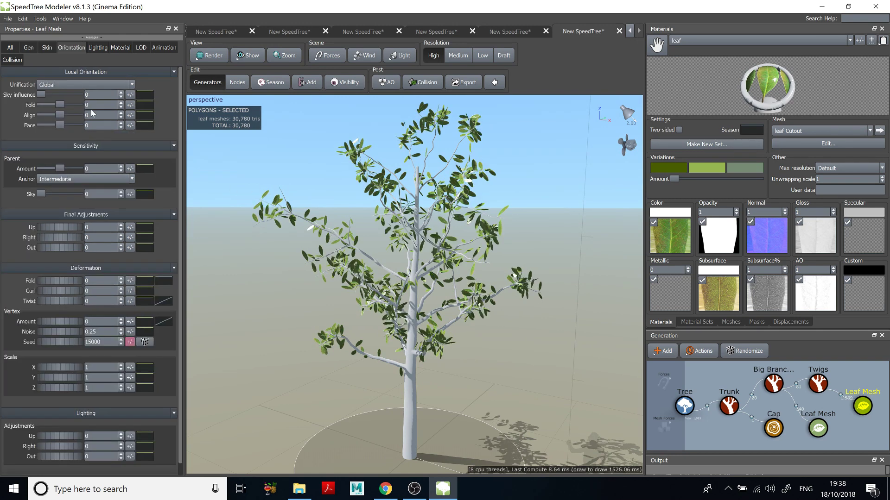
drag(60, 115, 82, 115)
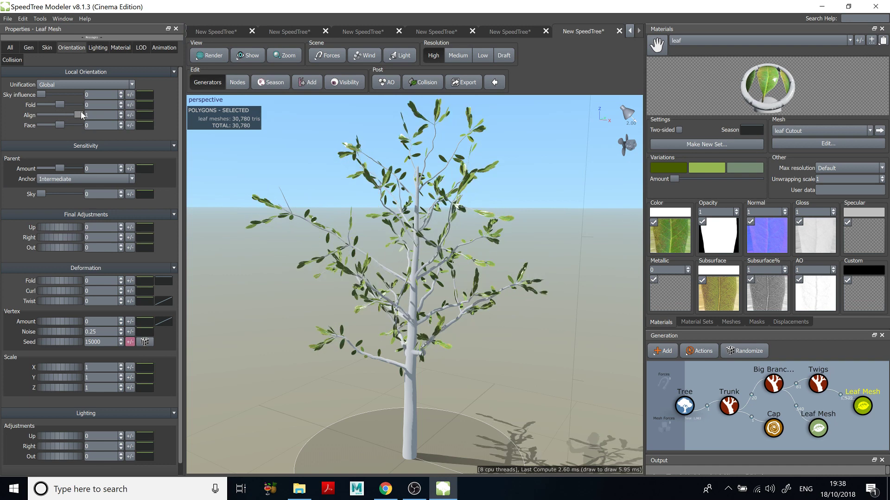
drag(82, 115, 79, 115)
drag(78, 115, 70, 115)
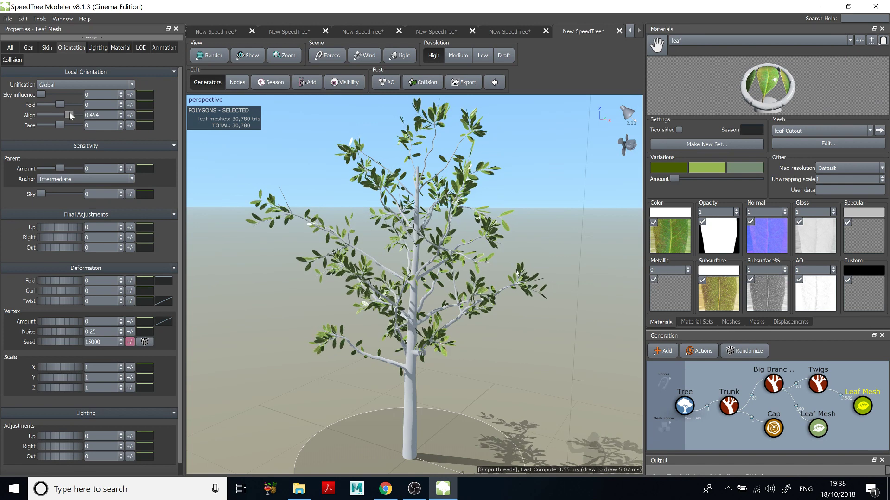
Make the leaf material two-sided so the leaves render from behind as well
right_drag(504, 273, 504, 281)
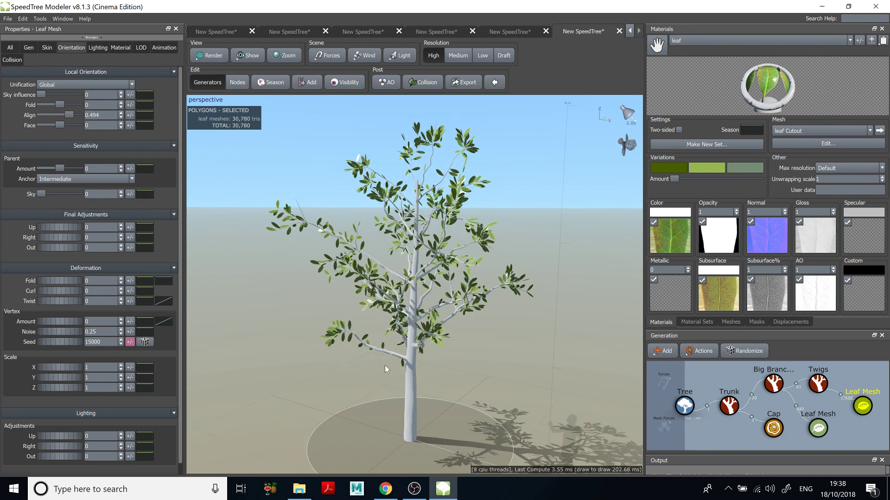
click(412, 394)
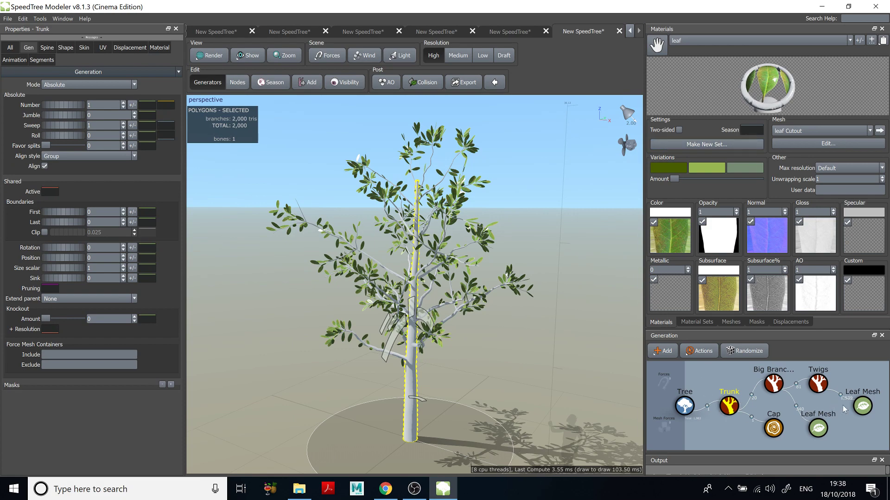
click(862, 406)
scroll(292, 189, up, 4)
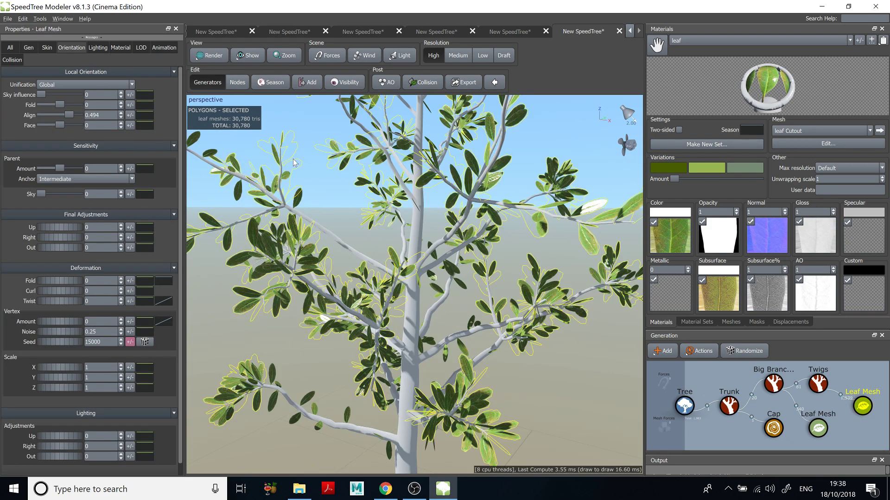
middle_drag(293, 159, 339, 176)
scroll(346, 257, up, 1)
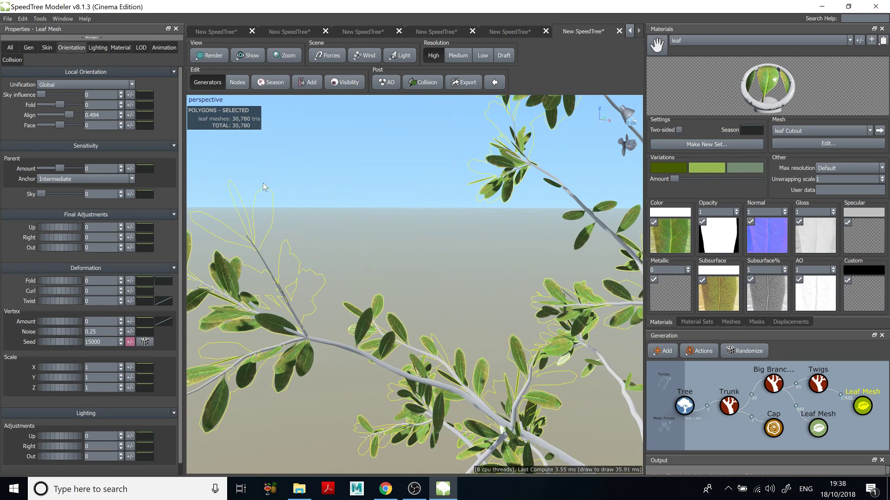
click(679, 130)
Examine the two-sided foliage of both Leaf Mesh generators across the tree, up close and from a distance
scroll(383, 279, down, 5)
middle_drag(458, 287, 462, 260)
click(818, 428)
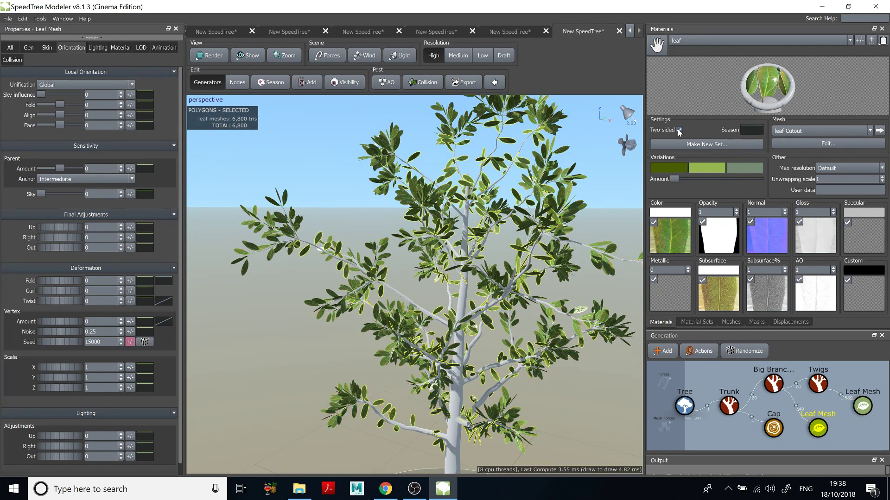
click(863, 406)
scroll(418, 299, down, 3)
mouse_move(541, 260)
middle_down()
mouse_move(538, 243)
mouse_move(542, 252)
middle_up()
click(539, 254)
scroll(533, 257, up, 5)
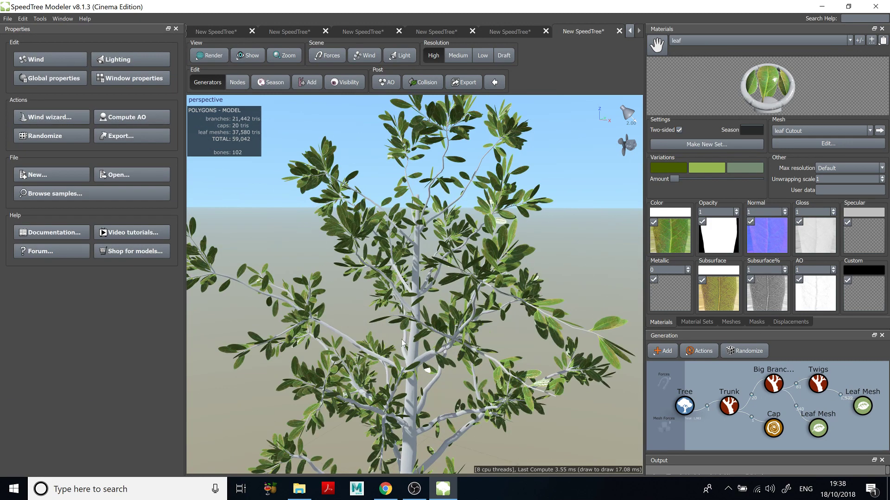
click(408, 354)
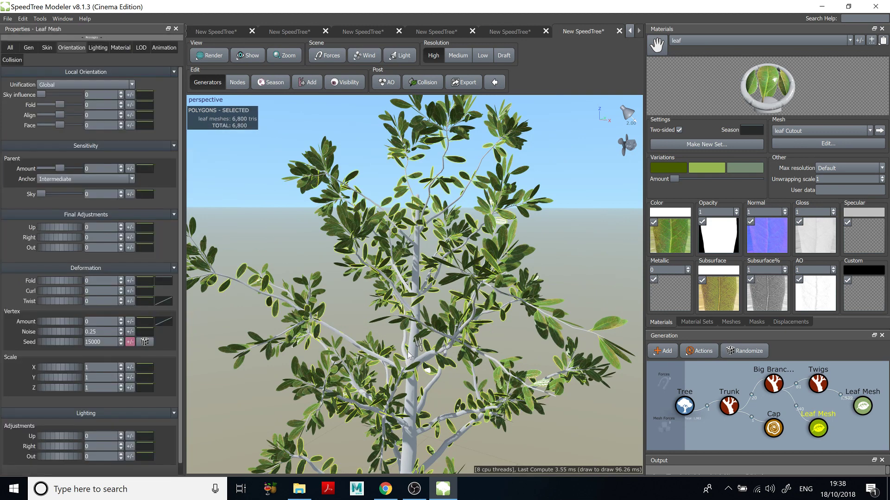
Create a new material named trunk and make it the current material for editing
click(729, 406)
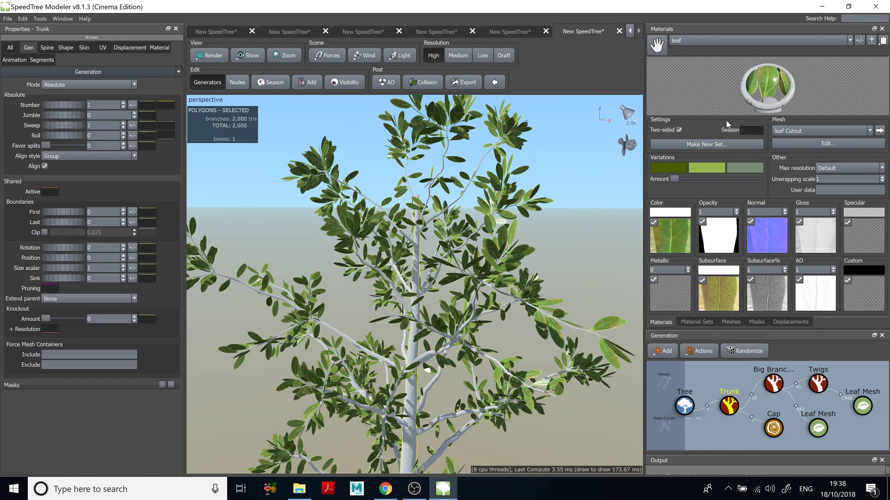
click(851, 41)
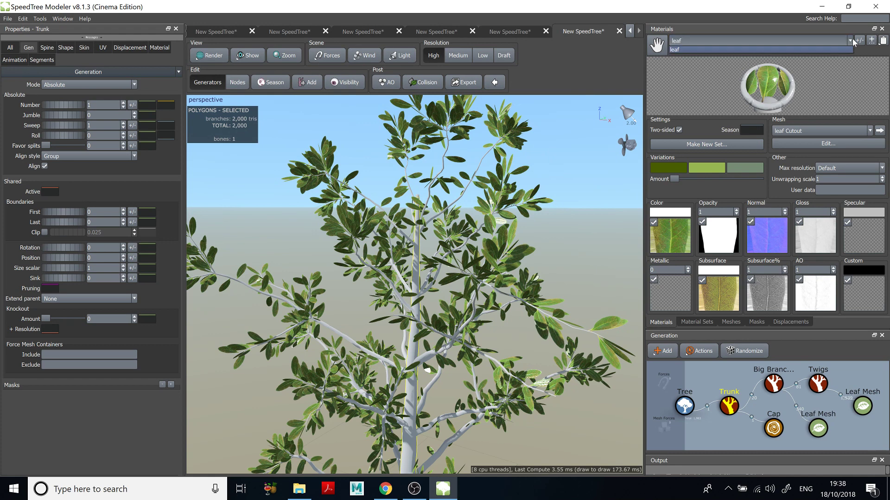
click(861, 41)
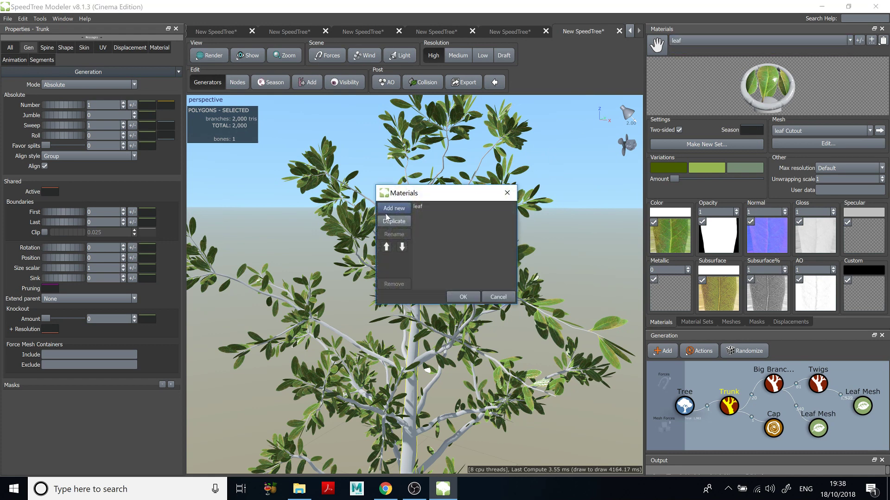
double_click(421, 214)
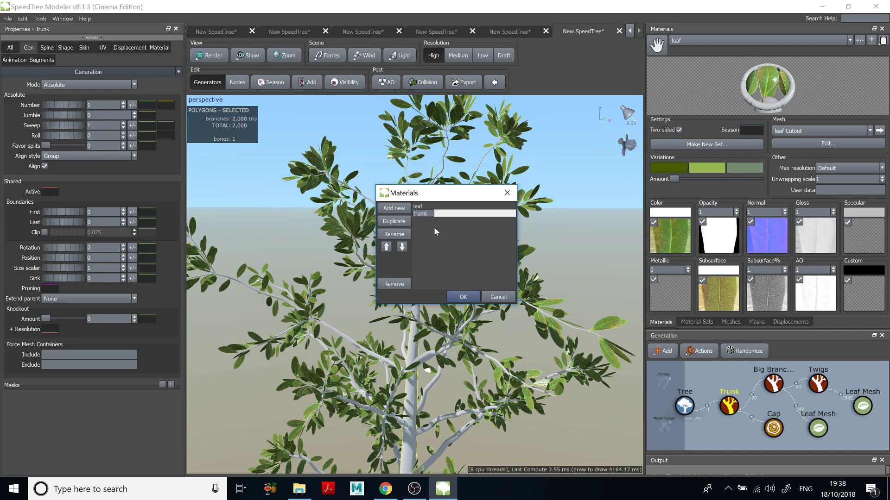
key(Return)
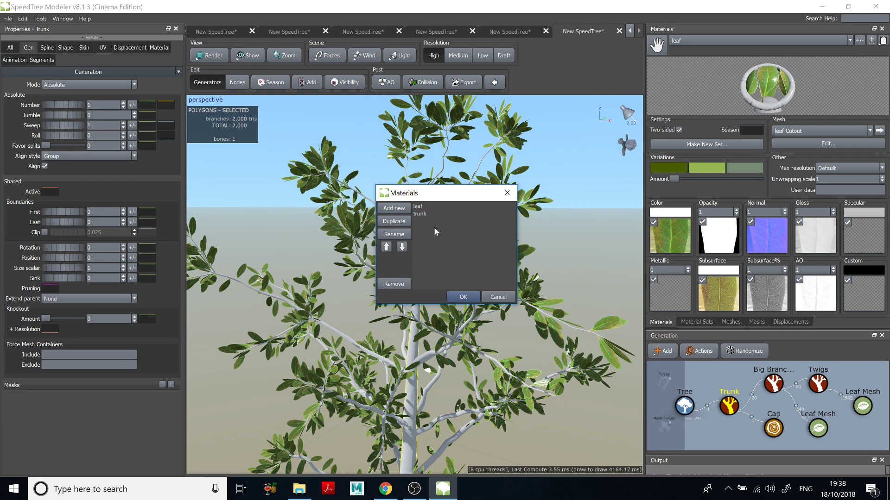
click(464, 298)
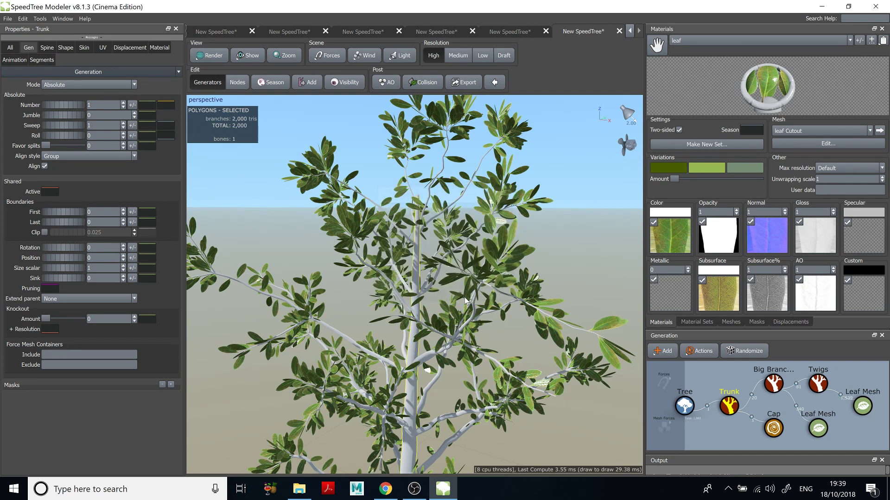
click(757, 42)
click(680, 58)
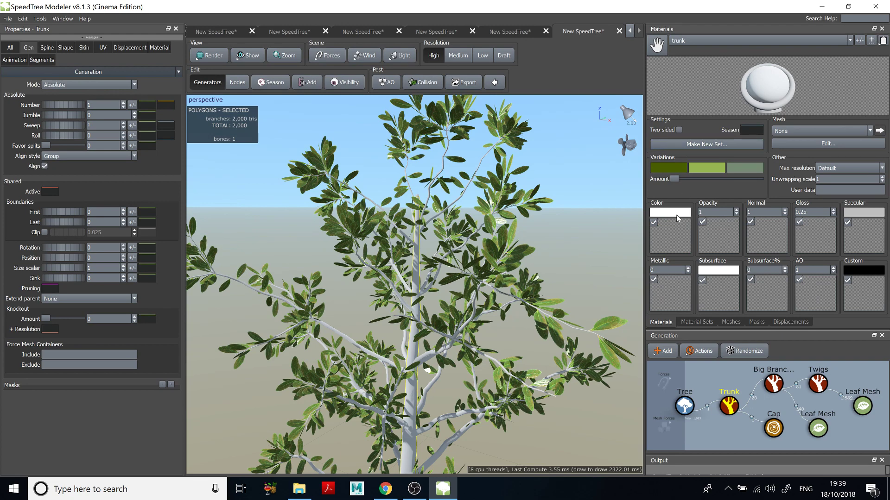
click(665, 232)
click(667, 231)
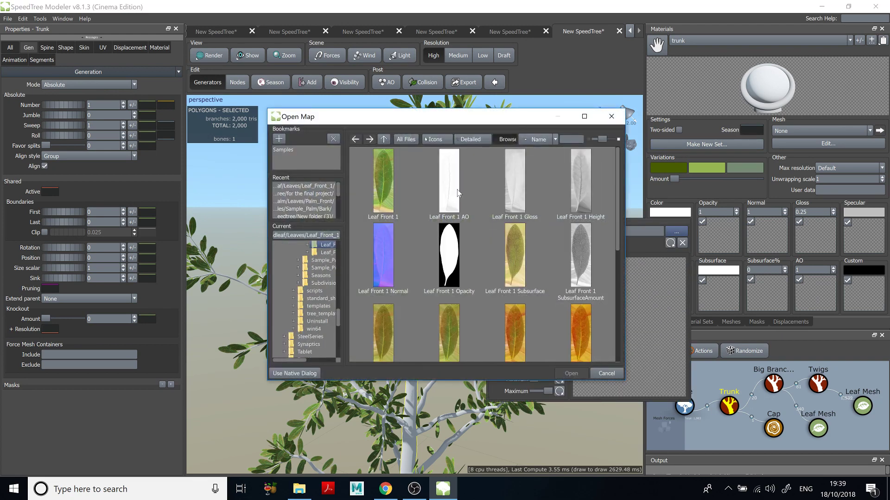
scroll(555, 227, down, 2)
scroll(524, 219, up, 2)
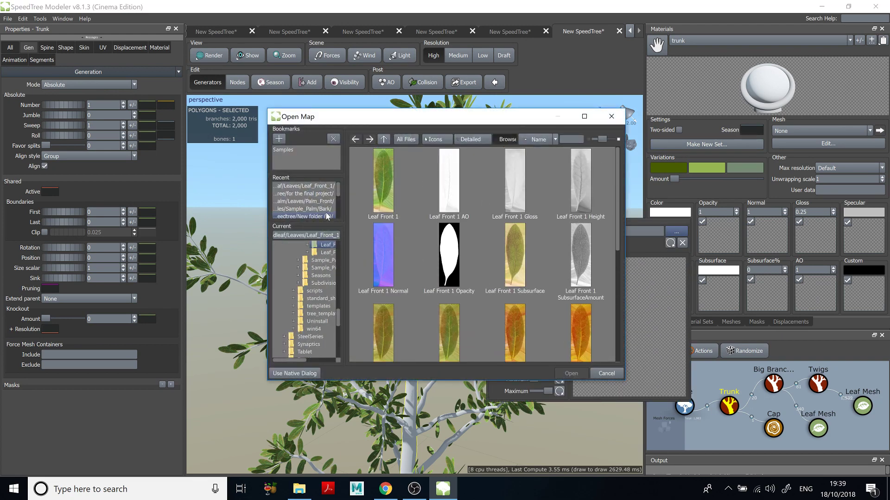
scroll(315, 264, up, 3)
scroll(315, 265, up, 1)
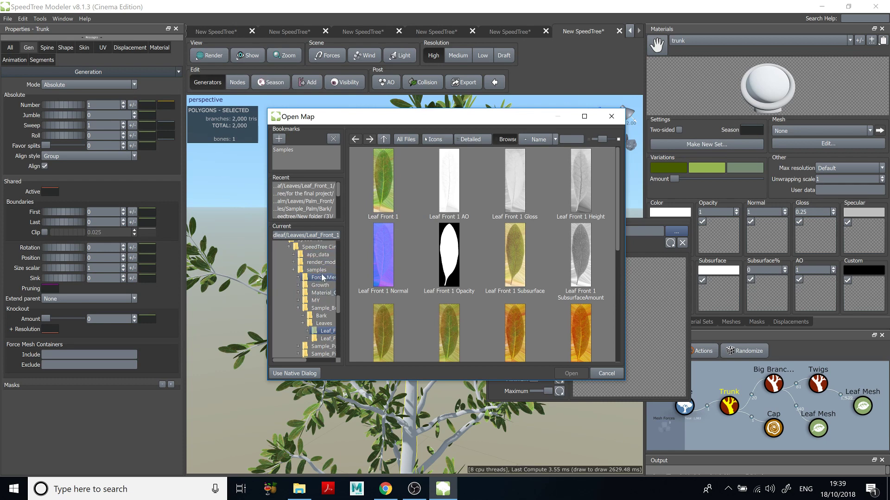
click(317, 270)
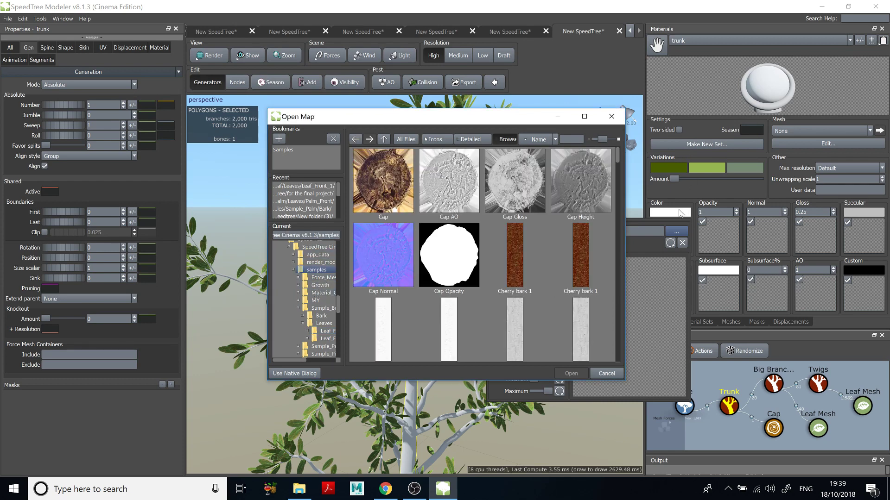
click(612, 116)
Try a dark yellow base color on the trunk material and restore it to white
click(672, 211)
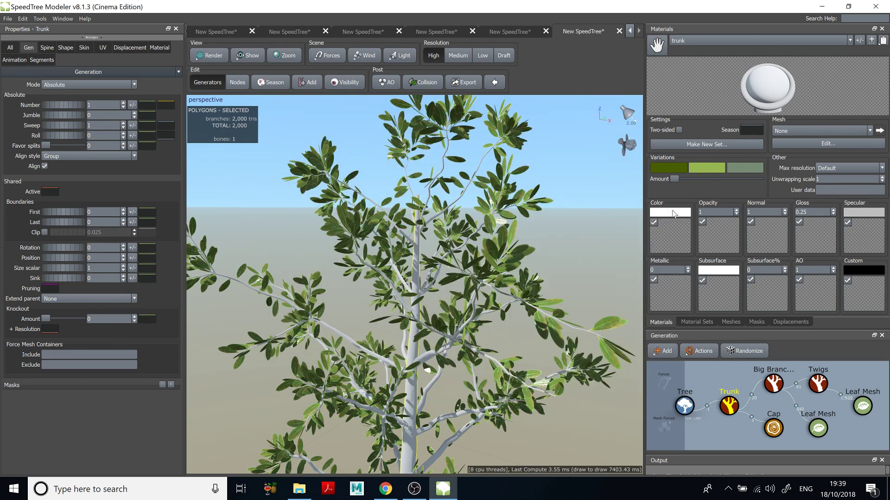
drag(698, 253, 711, 228)
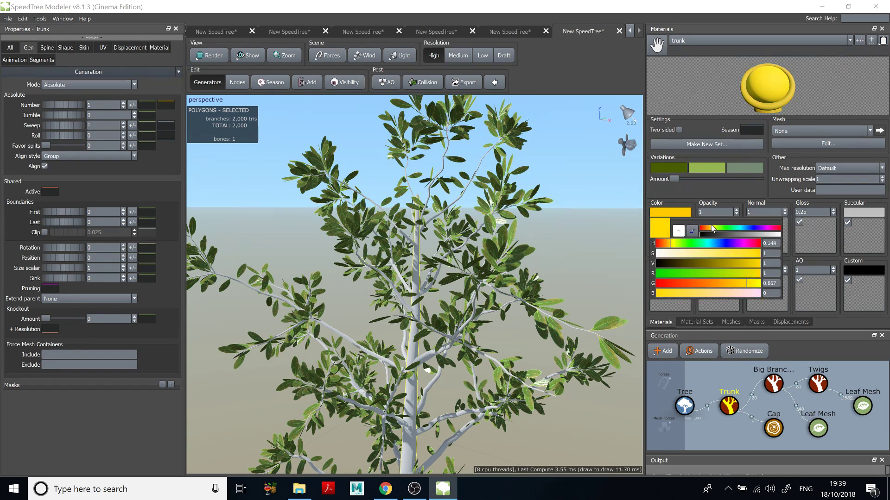
drag(711, 262, 706, 262)
click(678, 214)
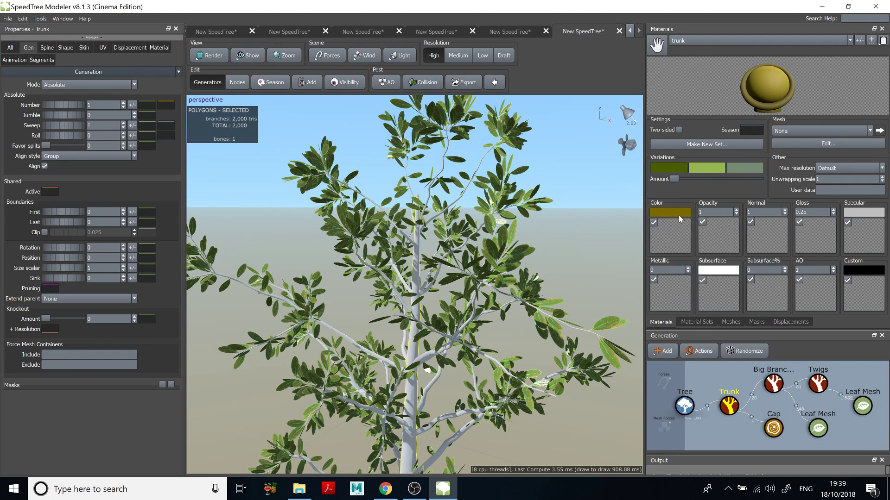
click(679, 214)
click(764, 234)
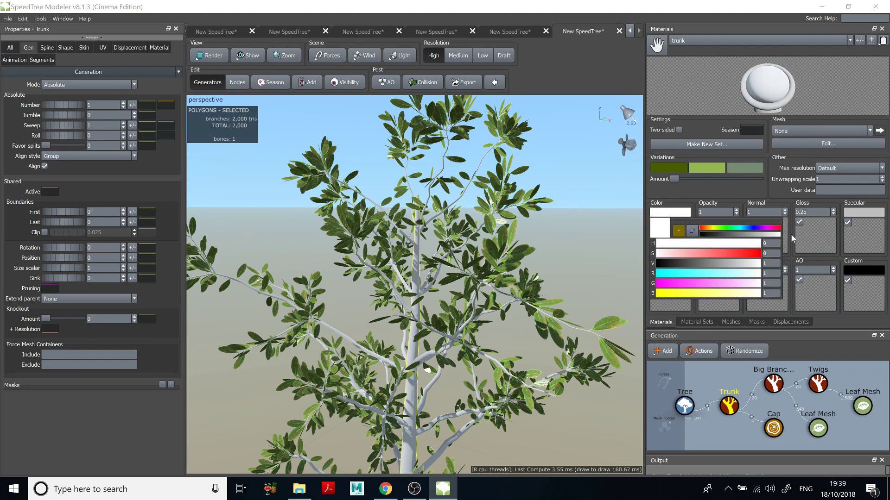
Load the EasternRedbud bark 1 map from the samples folder as the trunk material's color and use its matching maps for the other slots
click(674, 235)
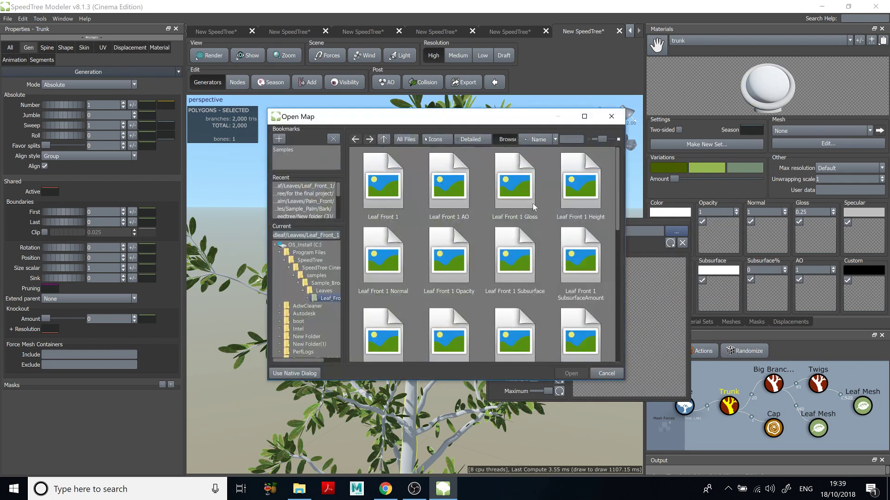
scroll(315, 262, up, 3)
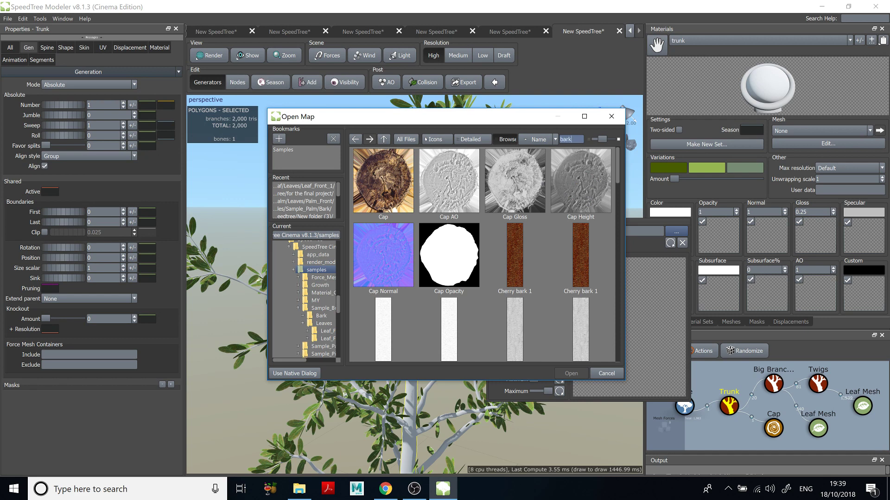
drag(617, 168, 615, 212)
click(433, 256)
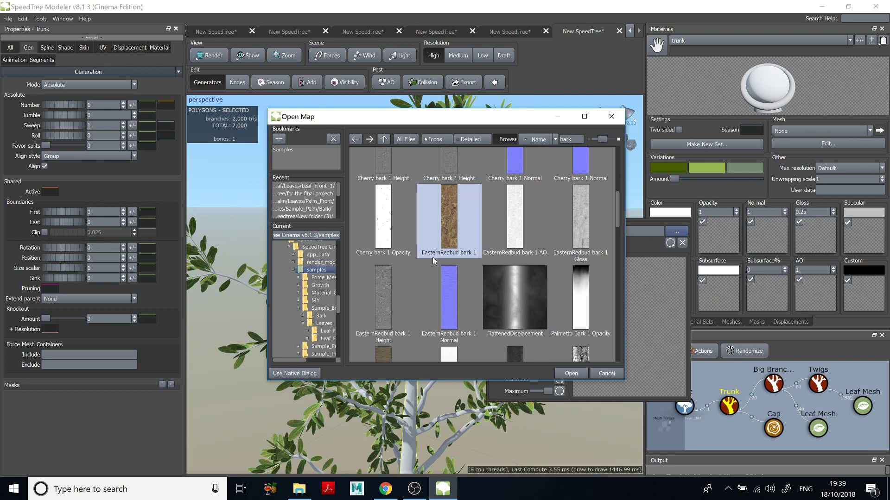
click(572, 374)
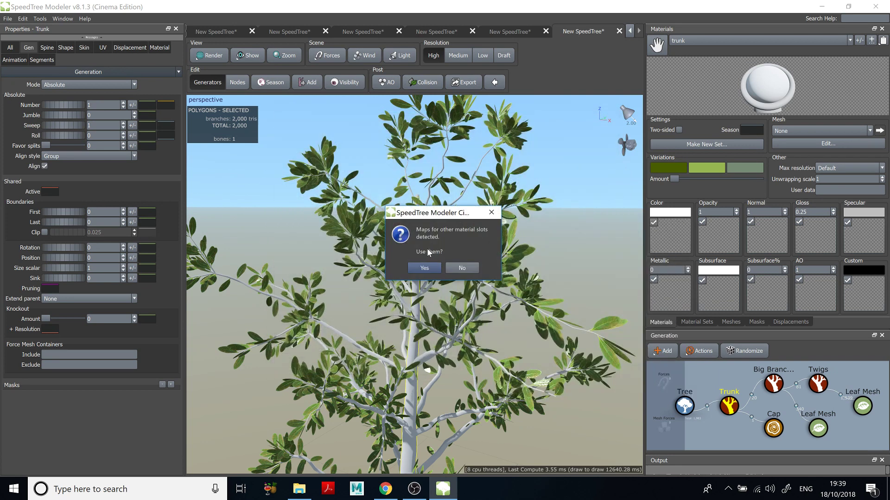
click(421, 269)
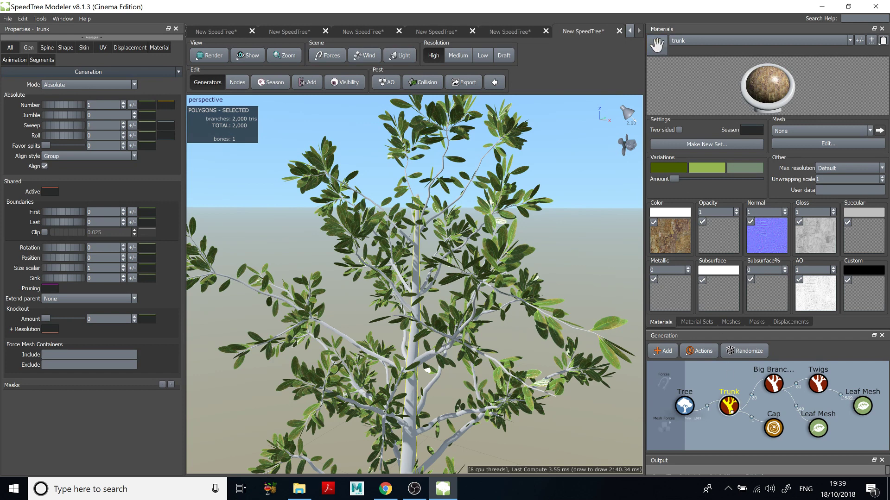
Apply the trunk material to the Trunk generator, replacing the branch material
drag(730, 412, 730, 411)
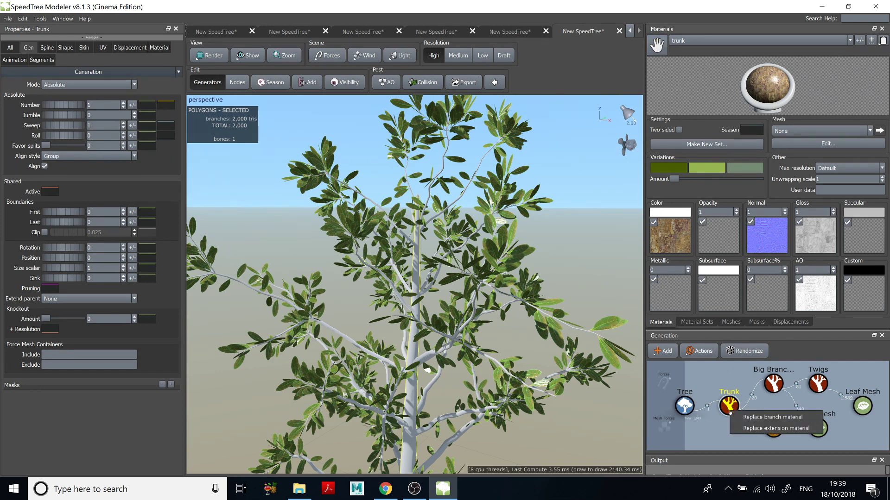
click(757, 418)
Examine the bark texture on the trunk and branches up close, and the whole tree from several angles
scroll(416, 329, up, 10)
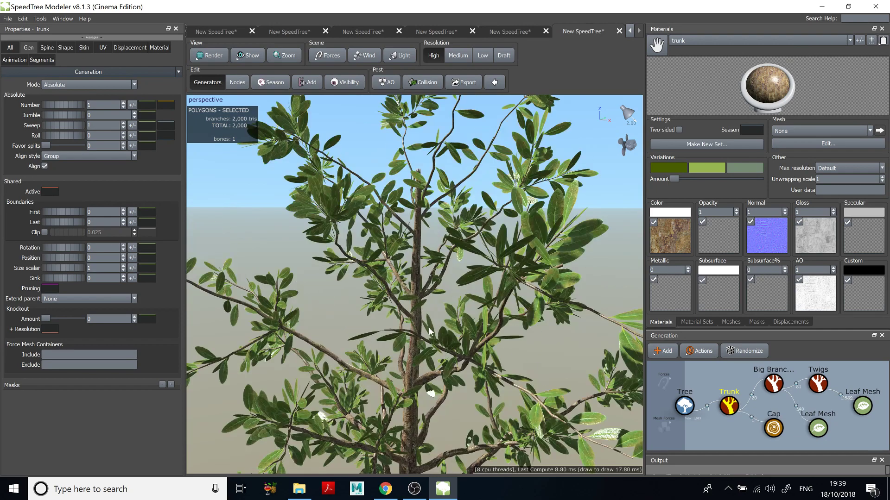
scroll(412, 302, down, 10)
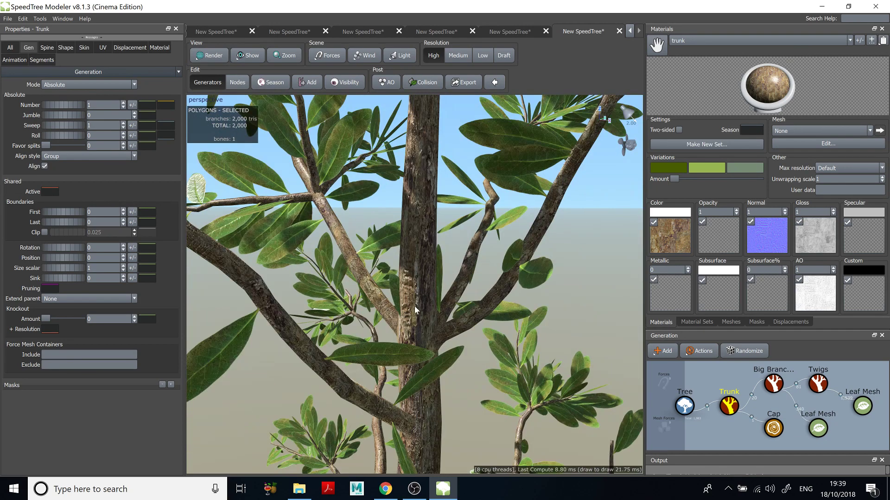
scroll(531, 281, down, 3)
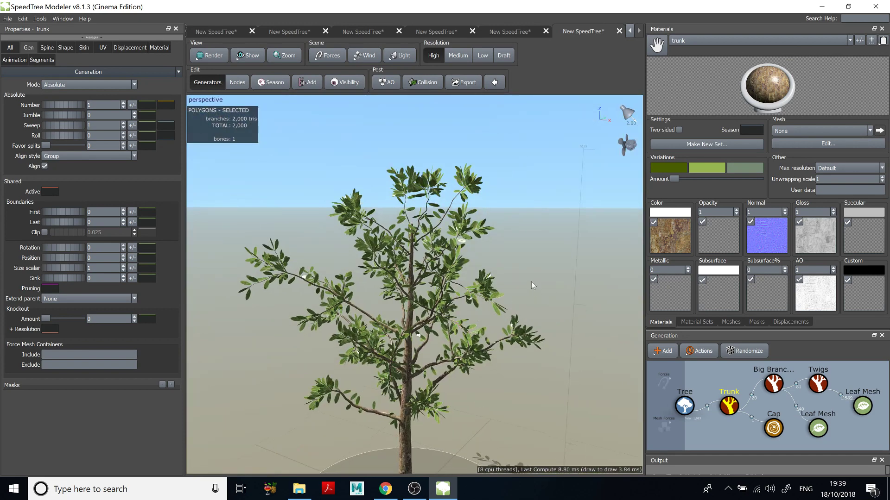
mouse_move(528, 284)
mouse_down()
mouse_move(547, 283)
mouse_move(544, 298)
mouse_move(544, 283)
mouse_move(543, 292)
mouse_move(535, 290)
mouse_up()
scroll(535, 290, up, 3)
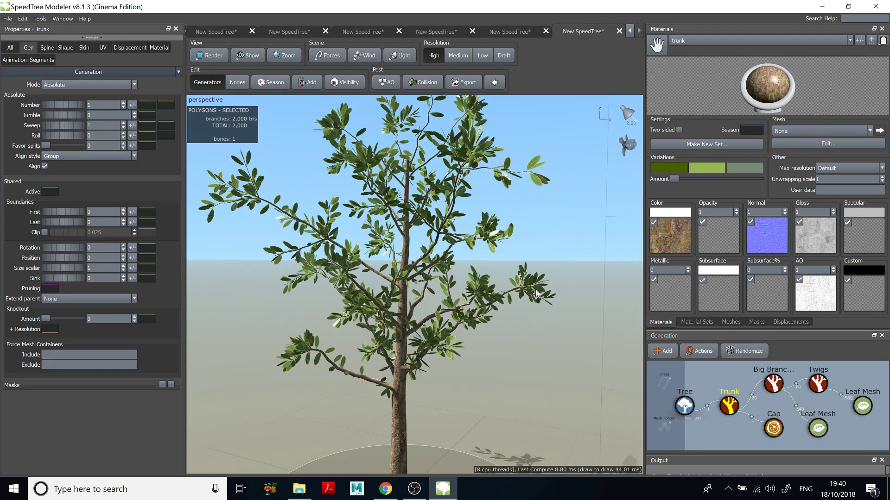
scroll(536, 290, down, 2)
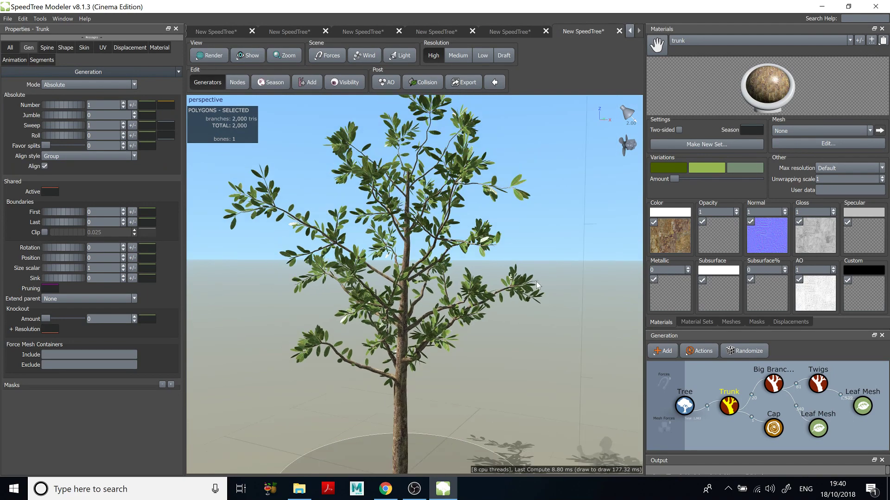
drag(535, 282, 525, 238)
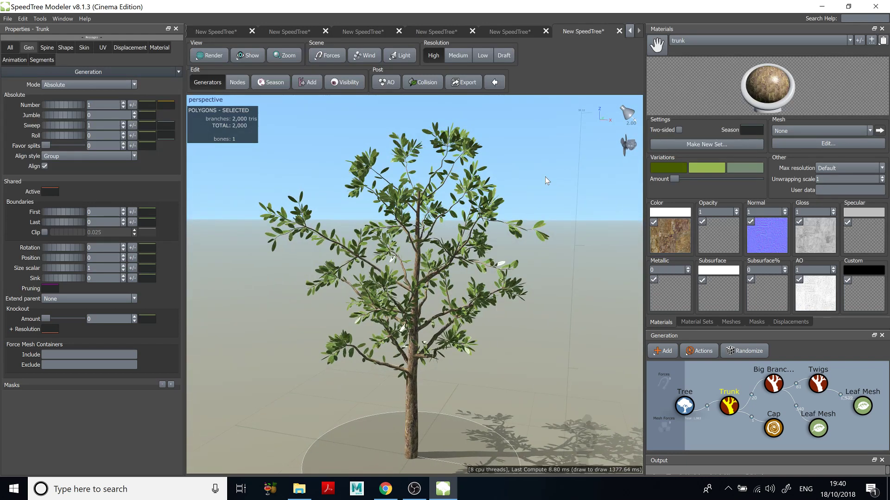
drag(552, 171, 557, 173)
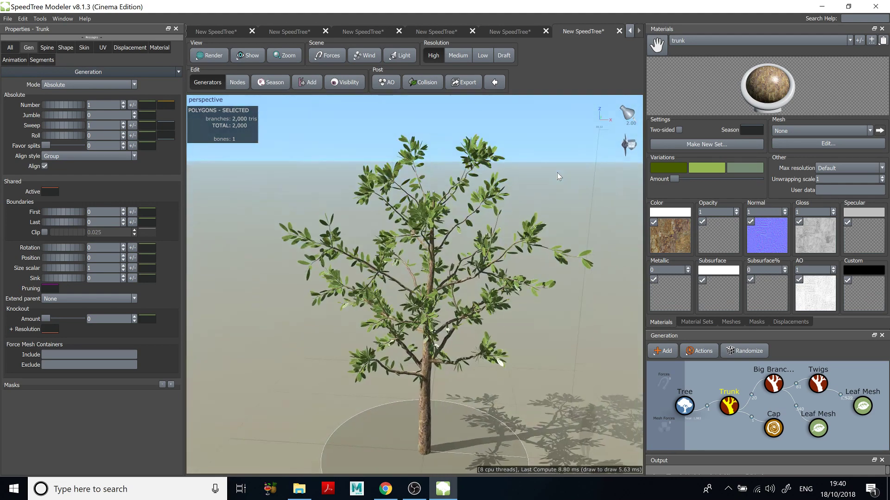
Preview the wind on the tree by enabling the fan briefly, and disable it again
click(628, 147)
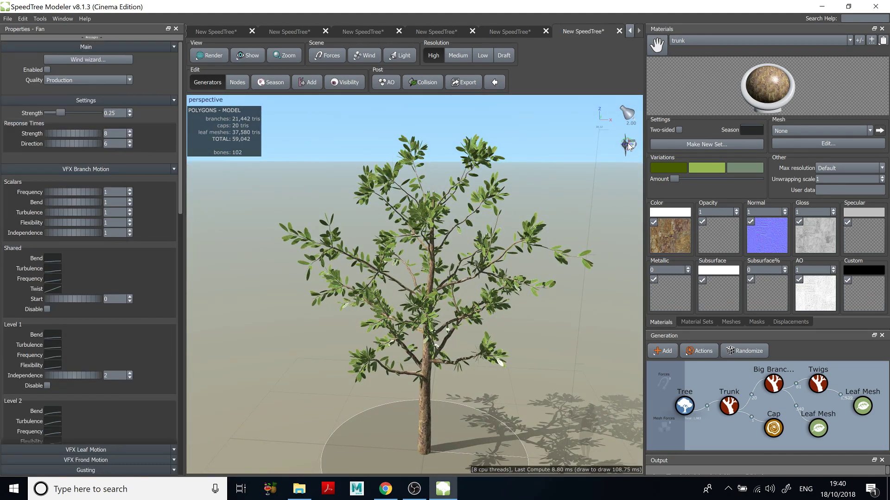
drag(523, 158, 526, 153)
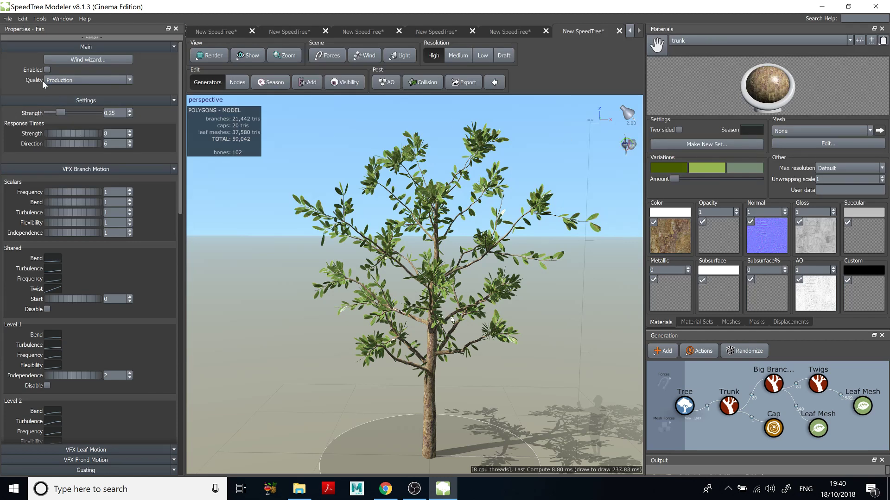
click(49, 70)
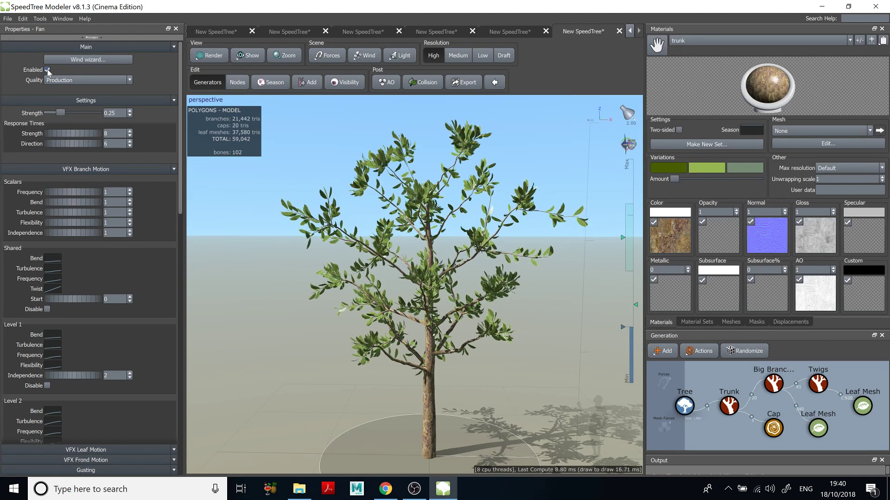
click(48, 70)
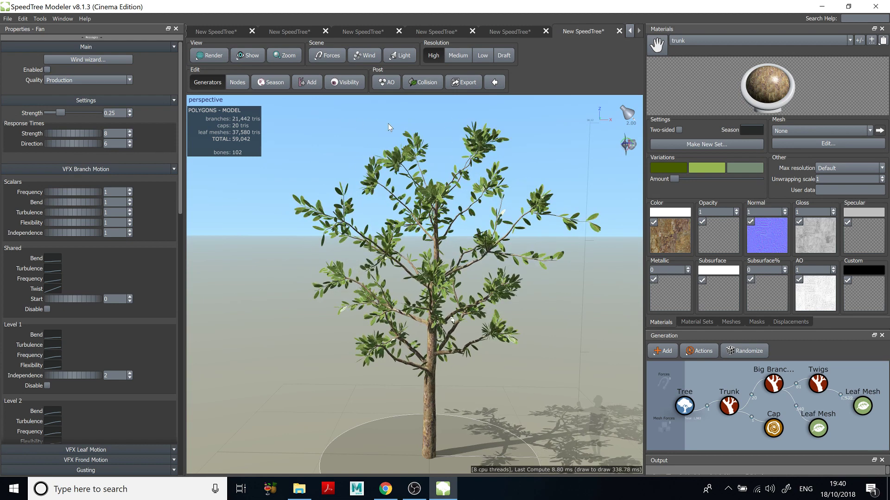
Run the Wind Wizard for an ornamental, cultivated tree with Breezy conditions and small, rustly leaves
click(368, 55)
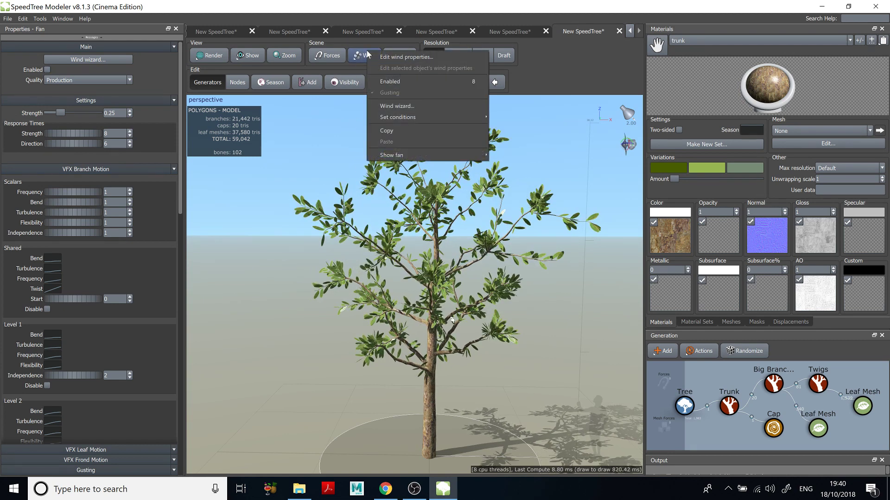
click(414, 106)
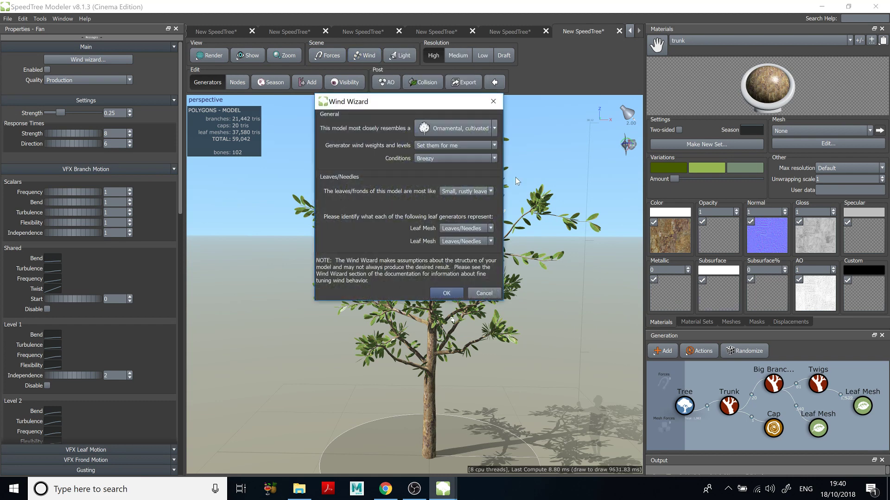
click(435, 131)
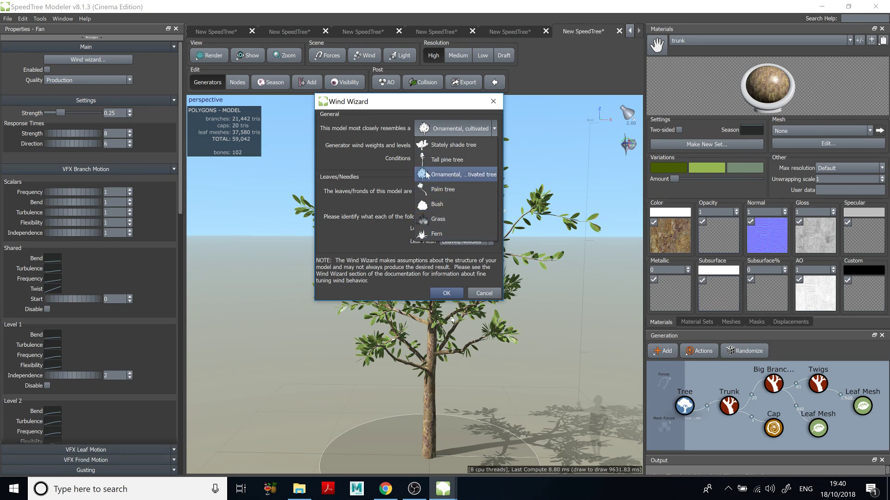
click(462, 176)
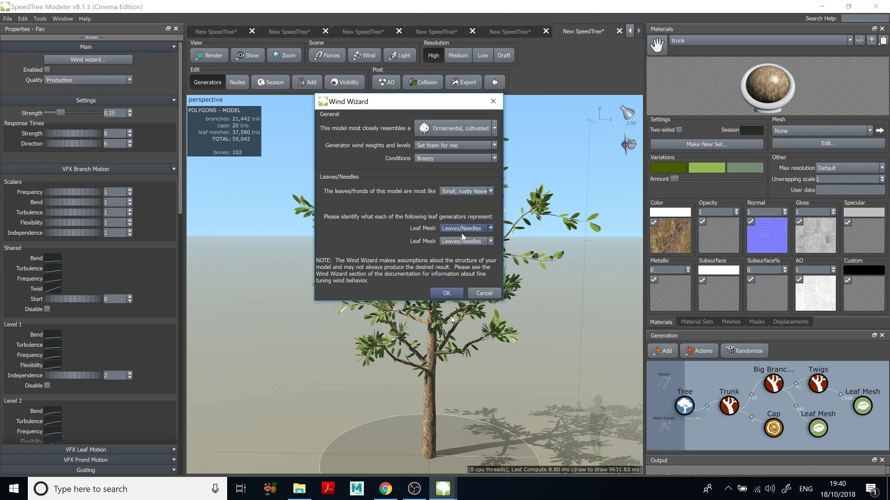
click(473, 191)
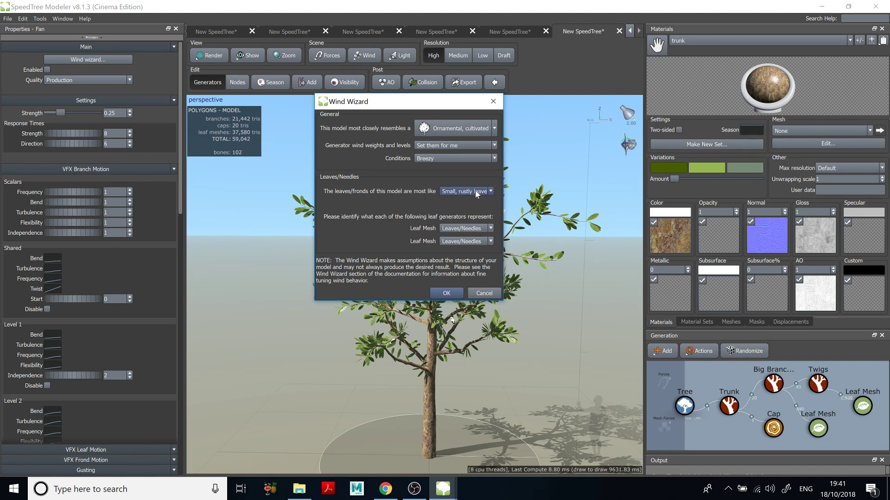
click(447, 293)
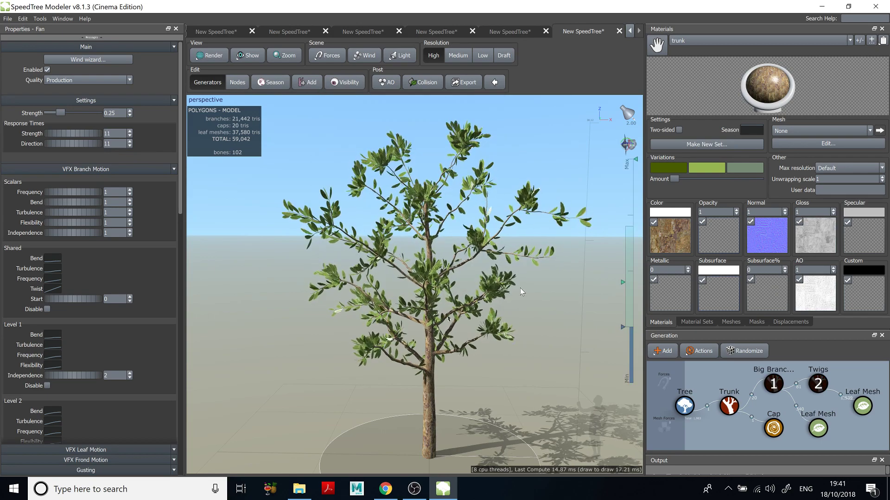
Lower the fan's gust frequency from the maximum to the minimum in the viewport
scroll(475, 301, up, 1)
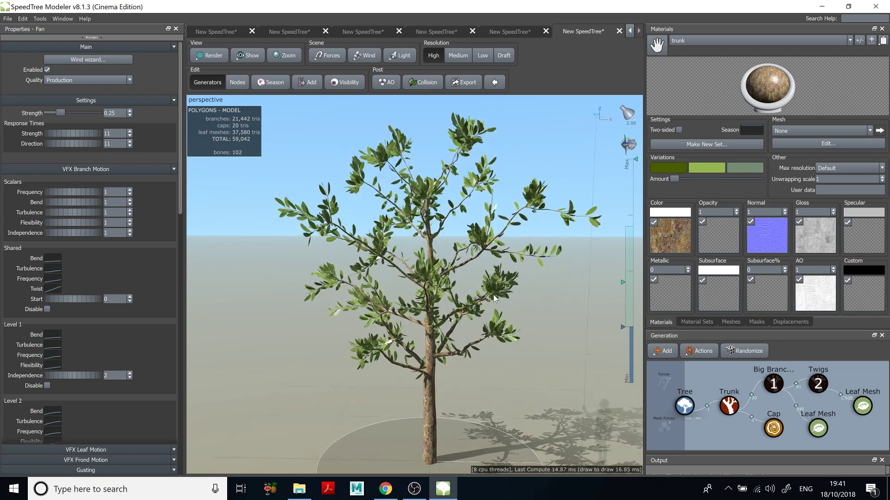
middle_drag(544, 296, 502, 284)
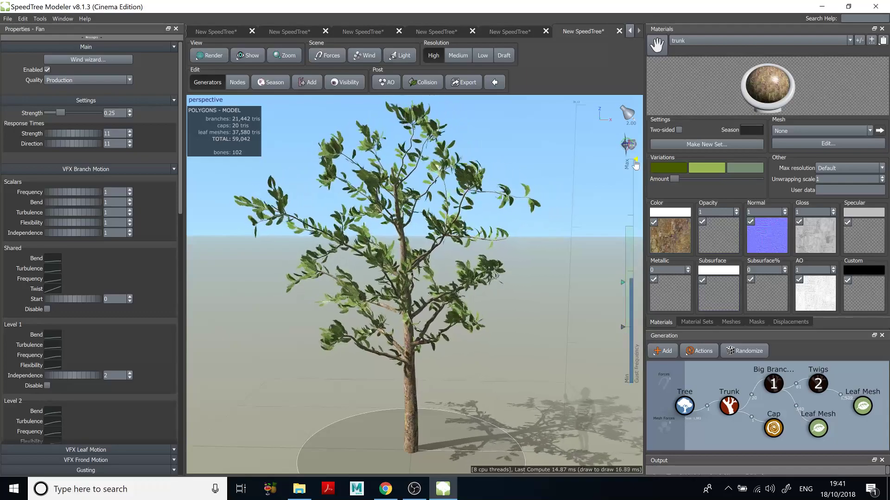
scroll(551, 273, down, 2)
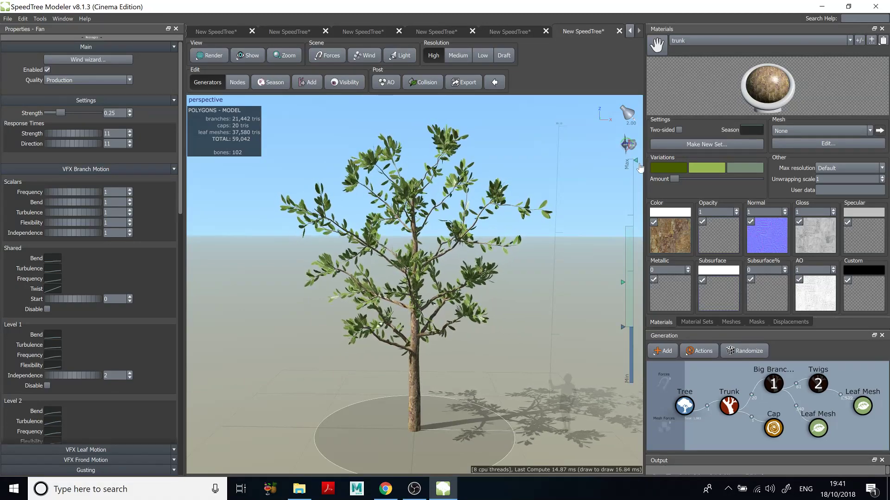
mouse_move(636, 160)
mouse_down()
mouse_move(636, 342)
mouse_move(628, 278)
mouse_up()
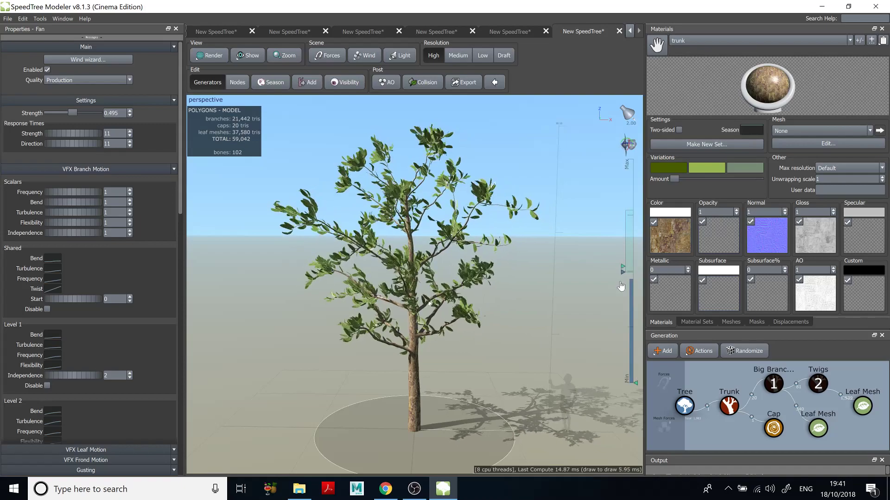
Try weaker and stronger wind on the tree, settling on a wind strength of 0.751
mouse_move(624, 234)
mouse_down()
mouse_move(627, 223)
mouse_move(633, 334)
mouse_up()
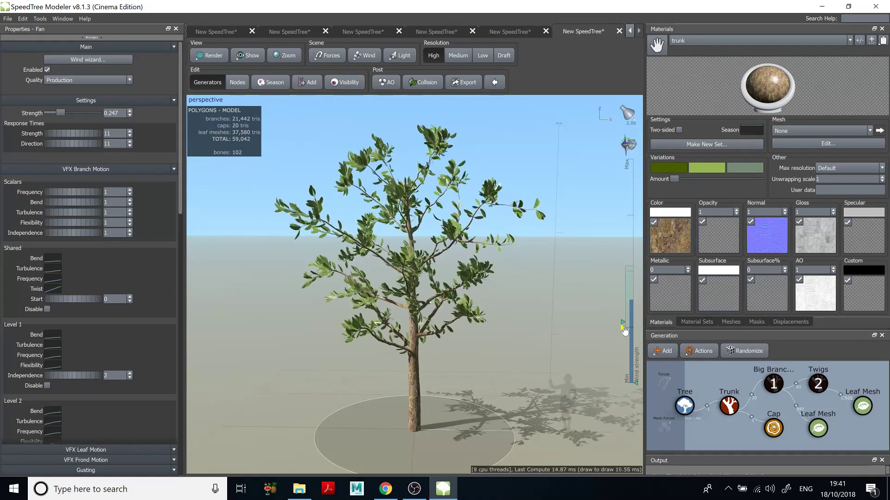
mouse_move(624, 330)
mouse_down()
mouse_move(622, 172)
mouse_move(624, 218)
mouse_up()
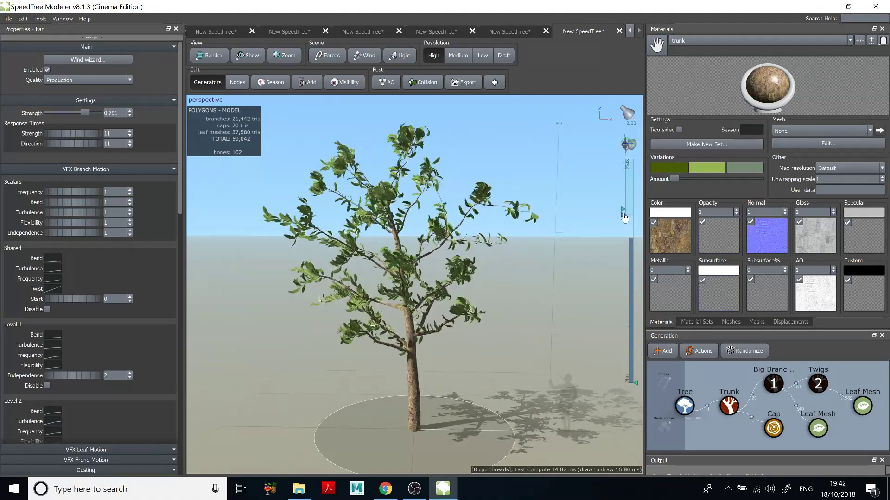
drag(563, 250, 562, 246)
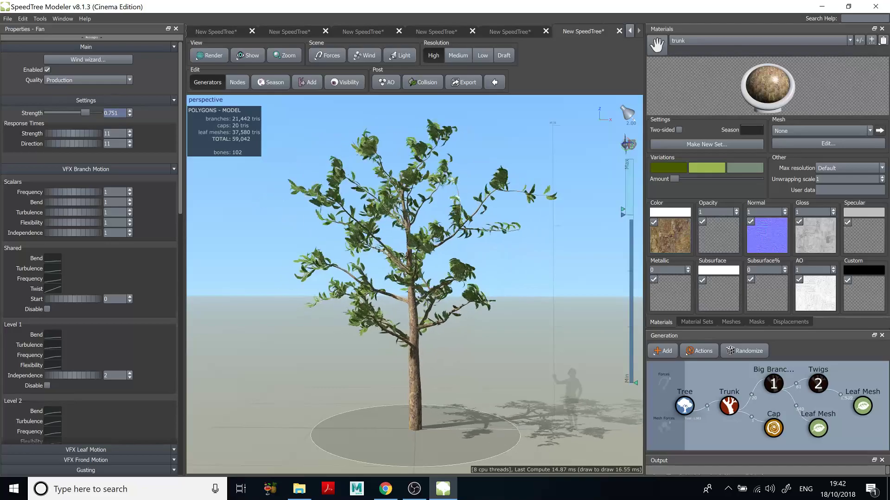
drag(623, 221, 623, 251)
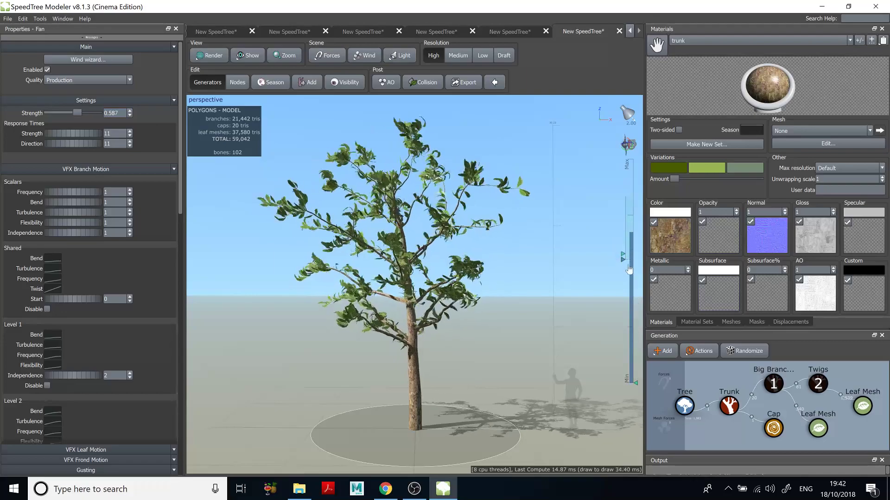
drag(623, 250, 628, 300)
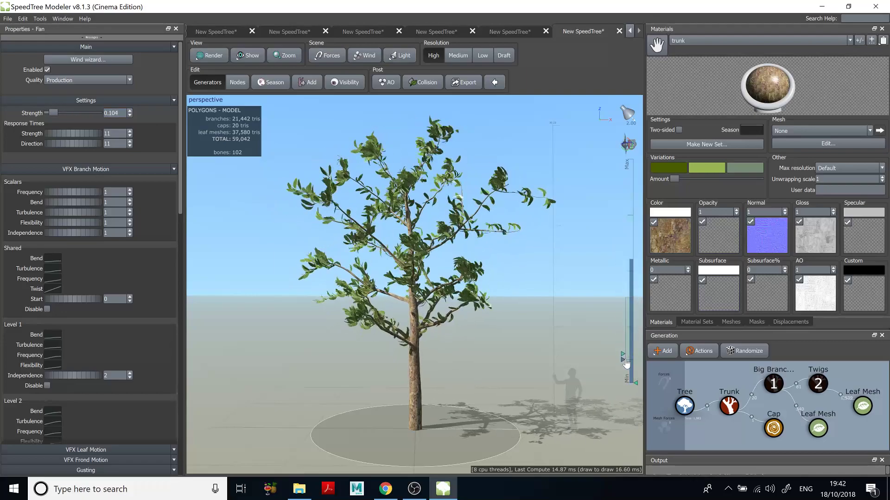
drag(626, 364, 627, 211)
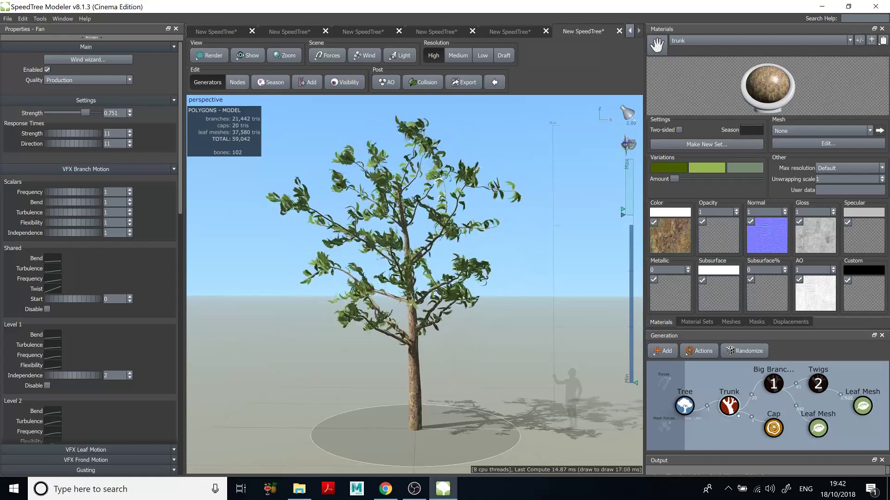
Hide the Big Branches, Twigs, Cap and both Leaf Mesh generators, leaving only the trunk
click(736, 413)
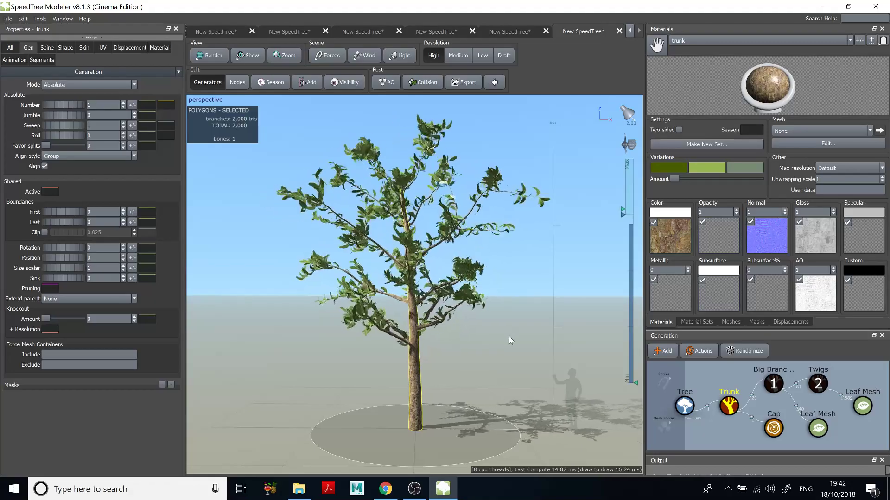
click(868, 438)
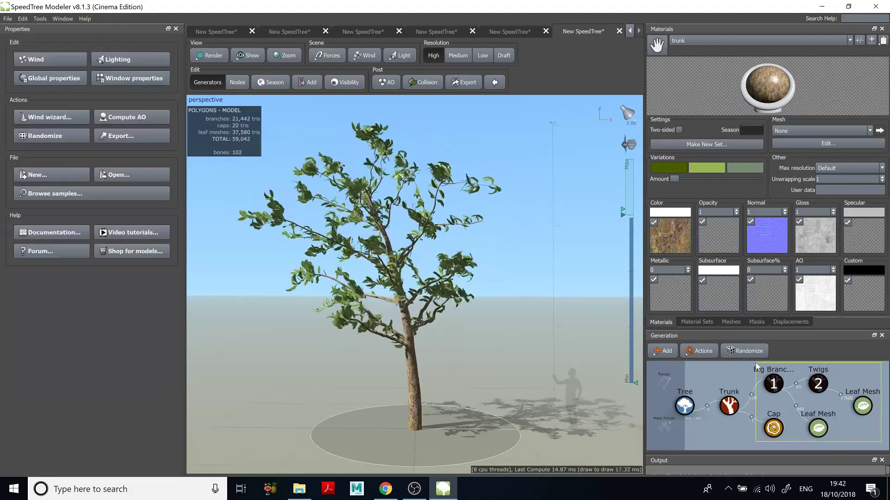
drag(757, 366, 757, 367)
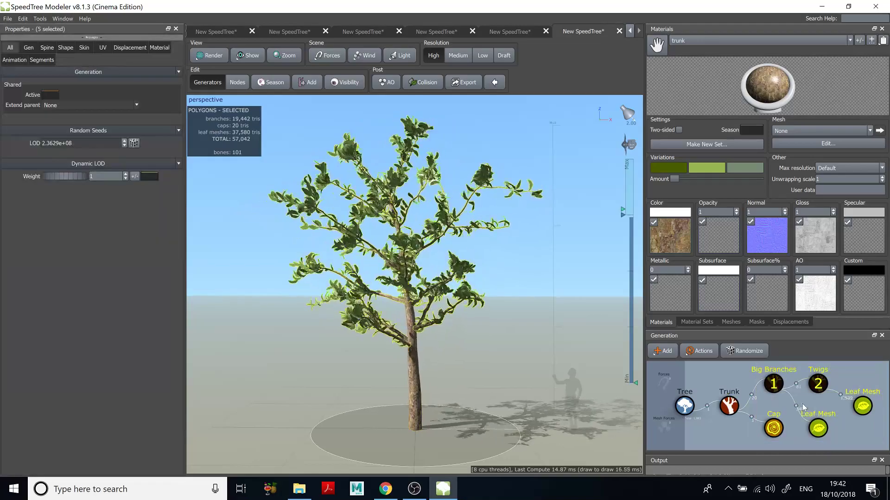
click(872, 439)
drag(765, 381, 777, 385)
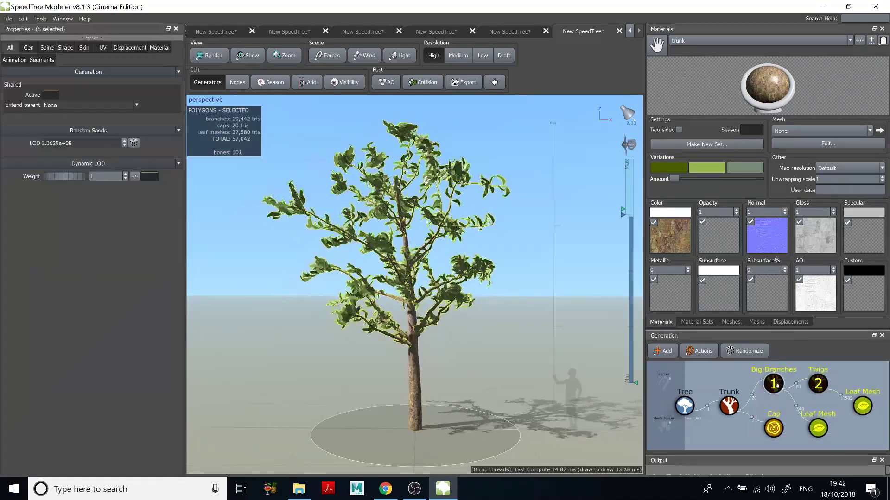
key(h)
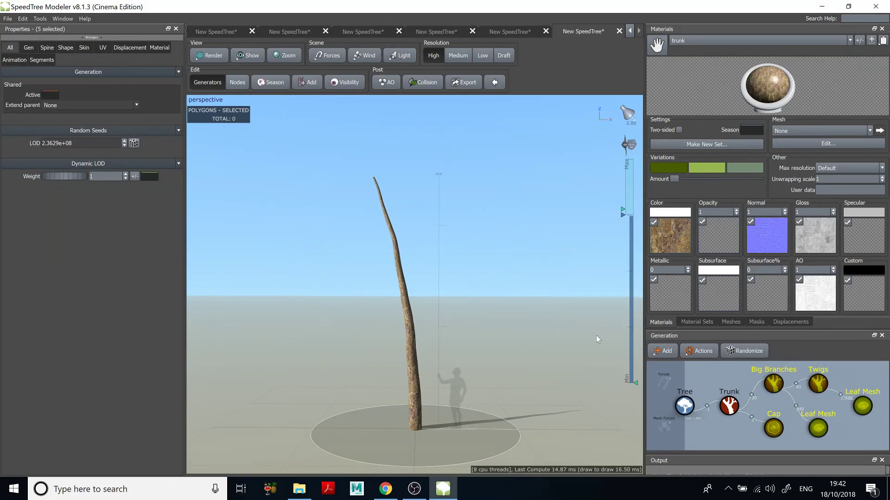
Deselect the Trunk generator and open the fan's wind properties
click(729, 407)
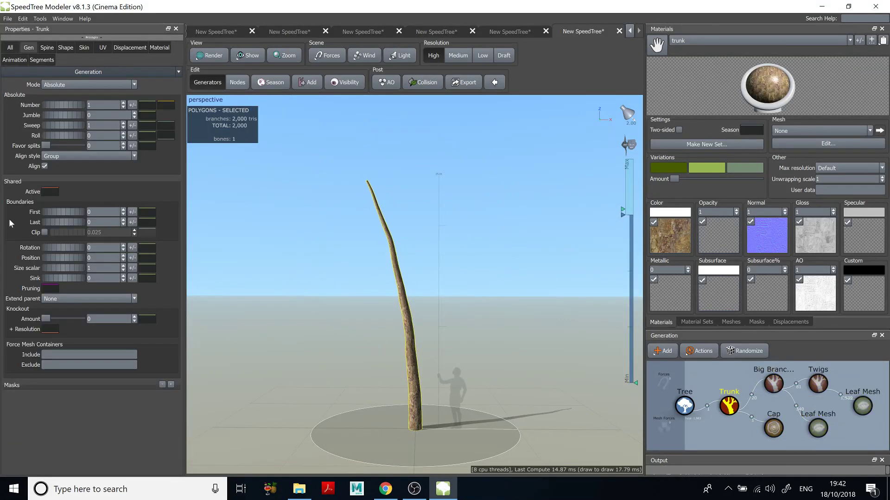
click(299, 165)
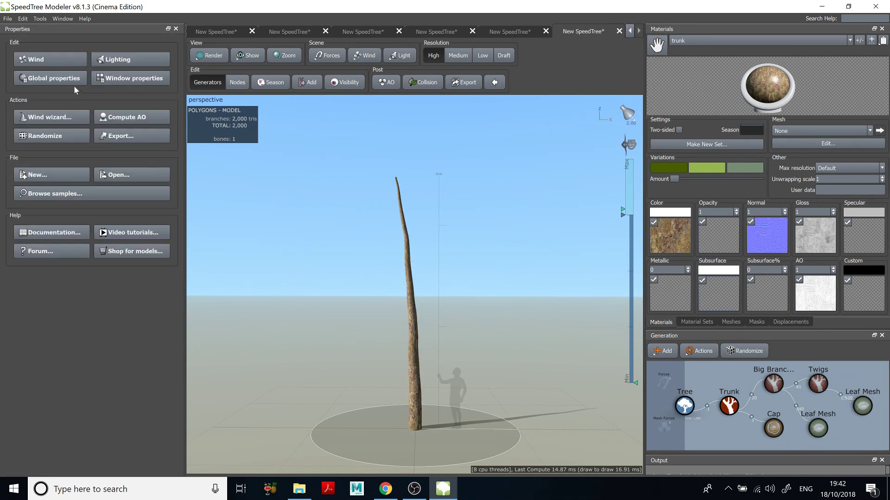
click(54, 58)
Compare the trunk's motion by disabling the Shared branch motion, and enable it again
scroll(57, 264, down, 3)
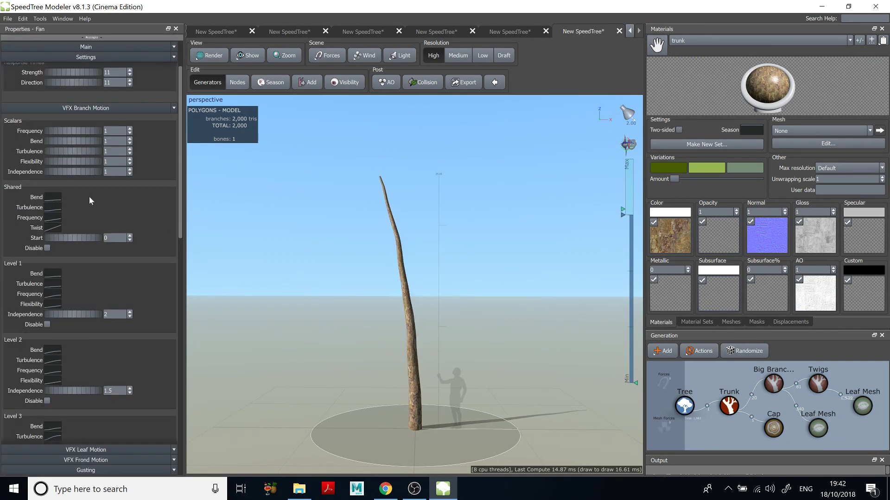
click(47, 249)
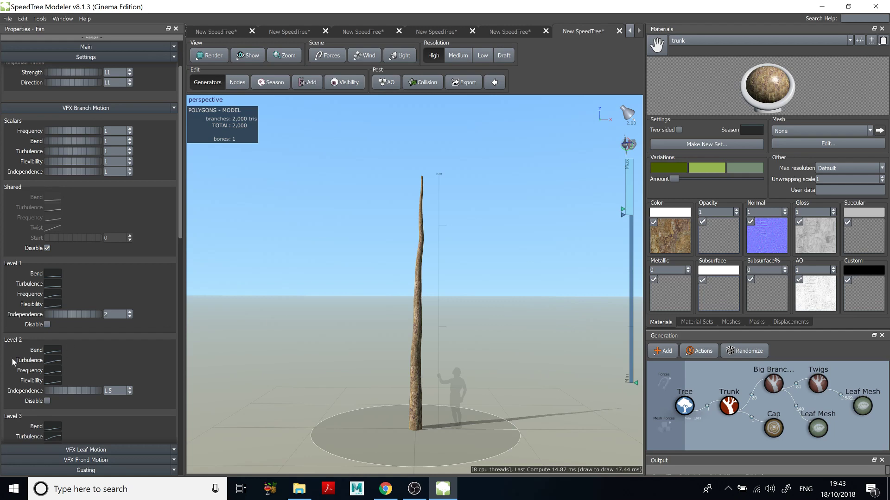
scroll(49, 384, down, 3)
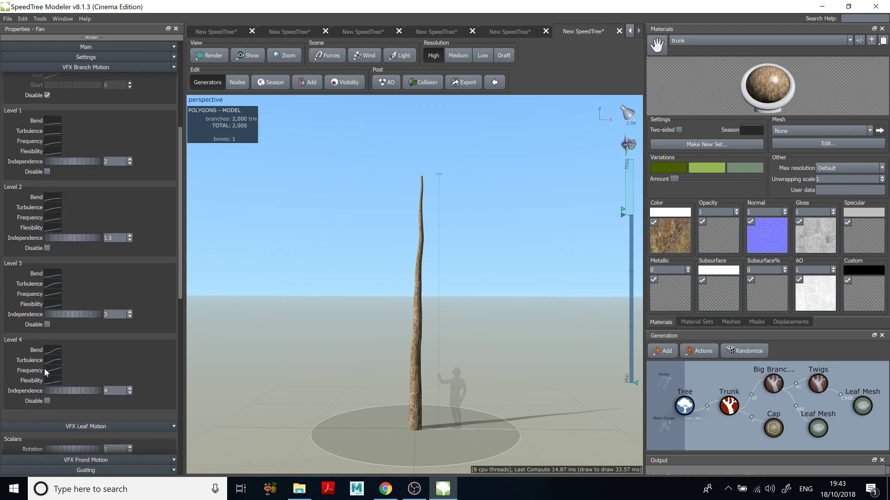
scroll(51, 389, up, 5)
scroll(60, 305, up, 1)
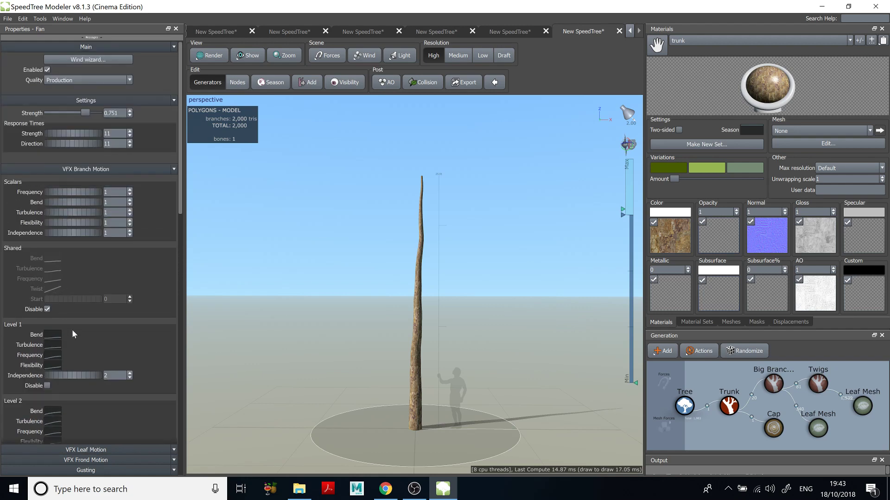
click(47, 309)
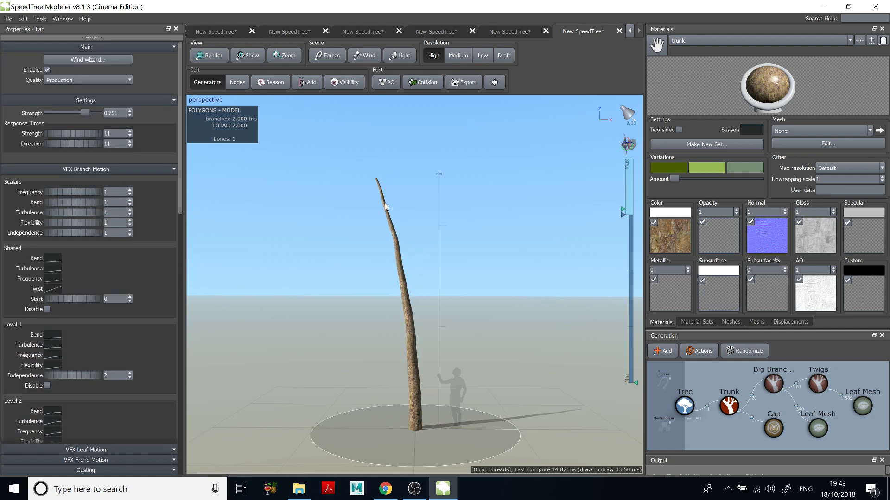
Raise the end point of the Shared Bend curve to 0.78 and also raise the end of the Shared Turbulence curve
click(54, 259)
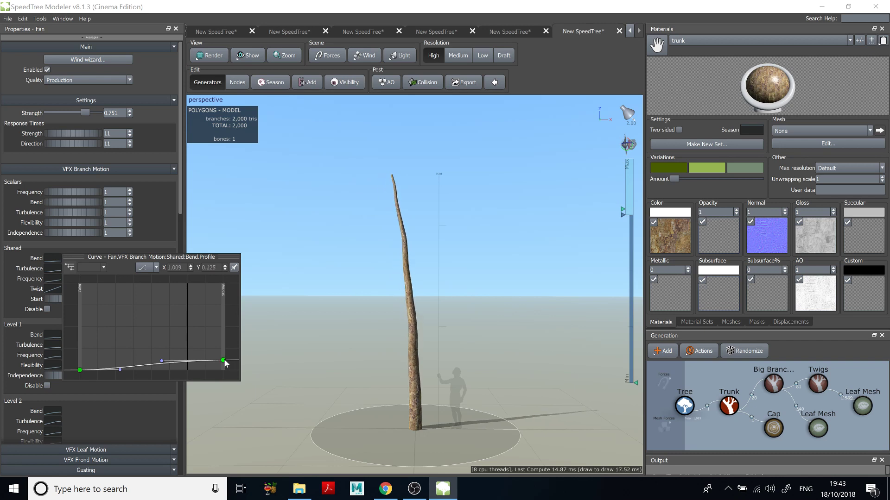
drag(225, 363, 226, 307)
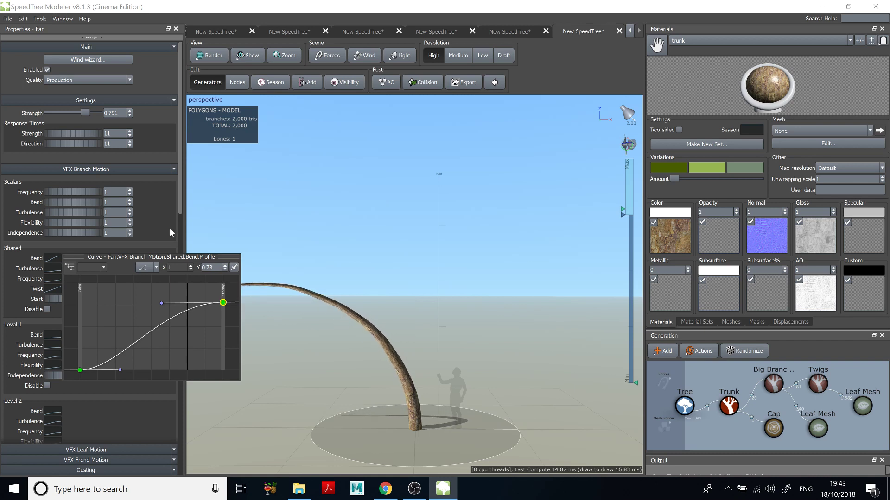
click(52, 269)
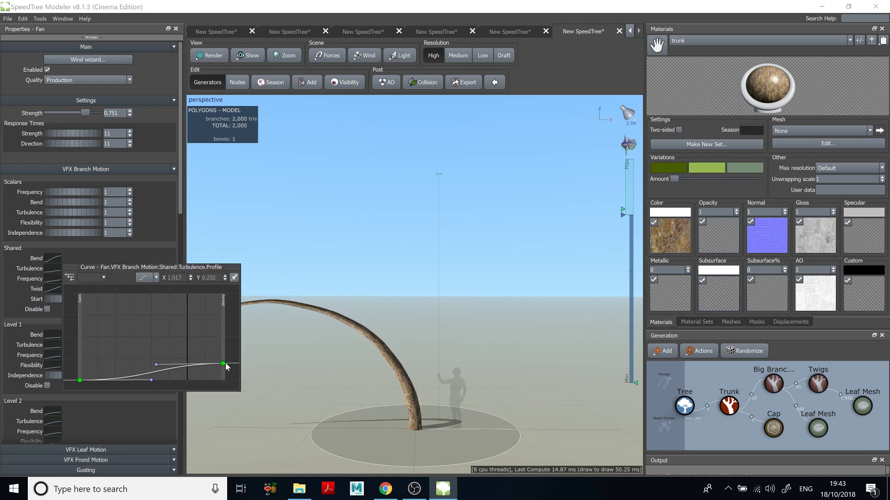
drag(223, 364, 225, 318)
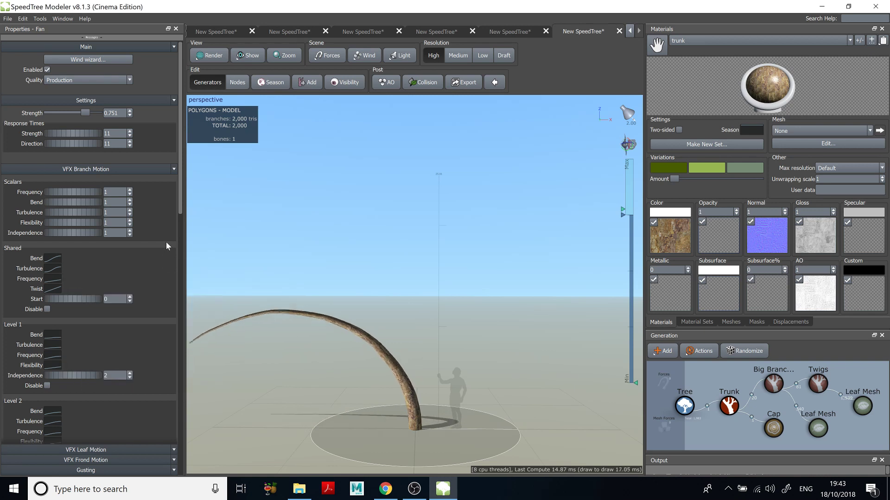
Set the end point of the Shared Bend curve to 0.394 and that of the Shared Frequency curve to 0.687
click(52, 258)
drag(223, 299, 224, 336)
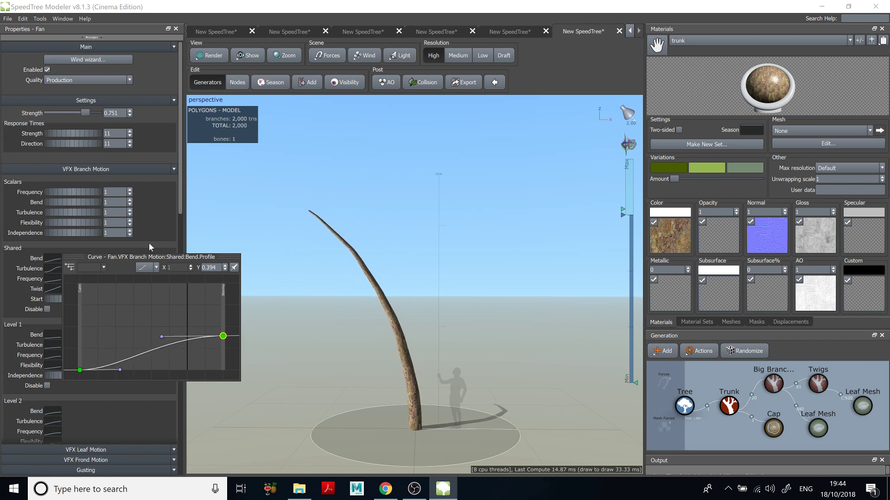
mouse_move(59, 279)
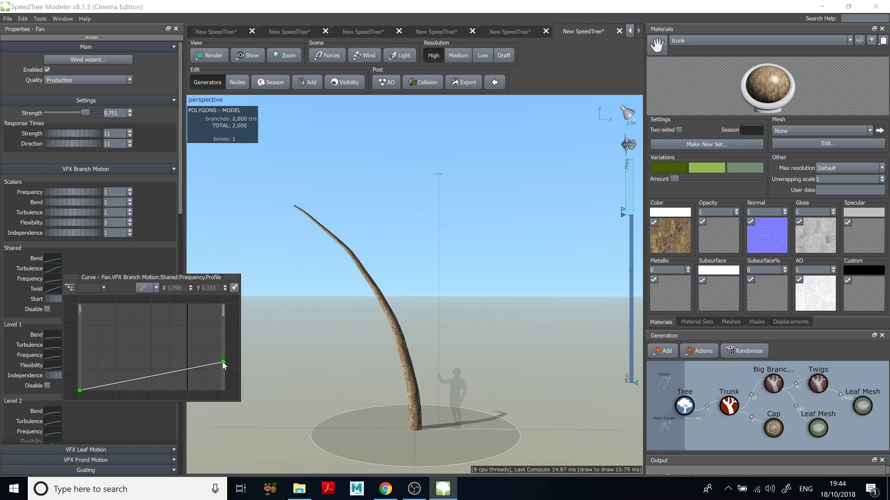
drag(223, 362, 223, 330)
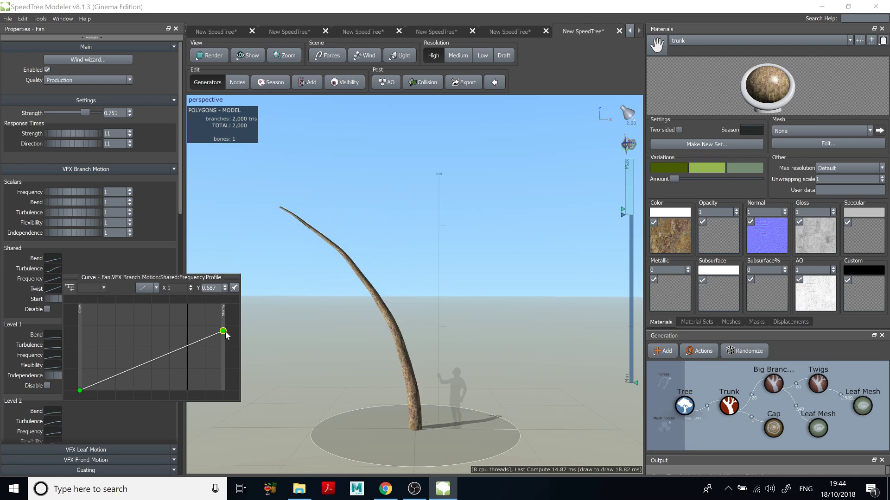
Lower the end point of the Shared Frequency curve to 0.118 and that of the Shared Turbulence curve to 0.168
drag(223, 331, 223, 380)
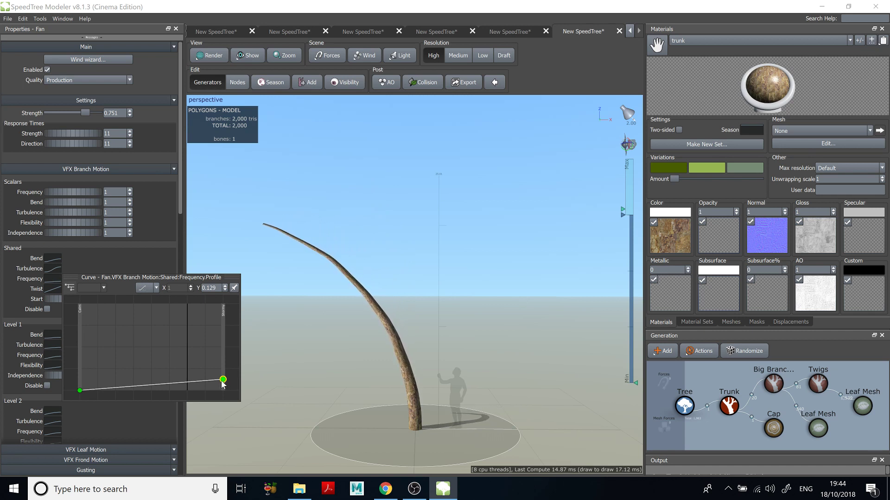
mouse_move(222, 379)
mouse_down()
mouse_move(223, 320)
mouse_move(223, 384)
mouse_up()
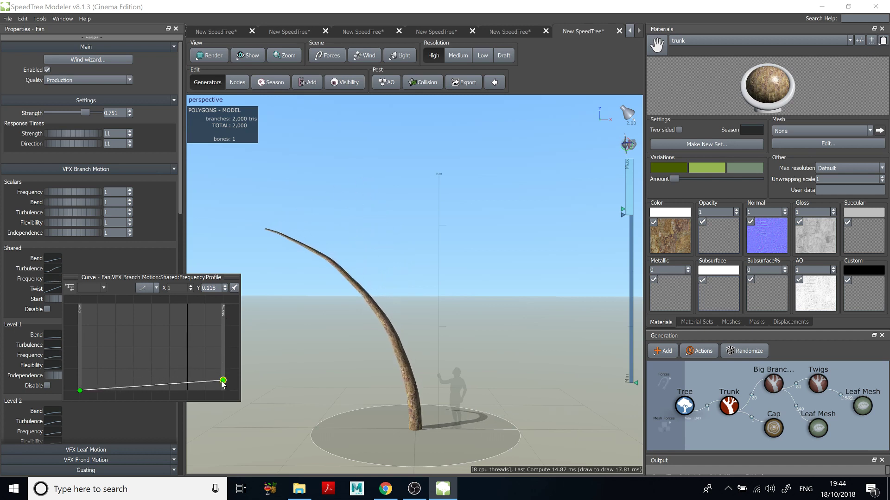
click(53, 268)
drag(223, 322, 223, 367)
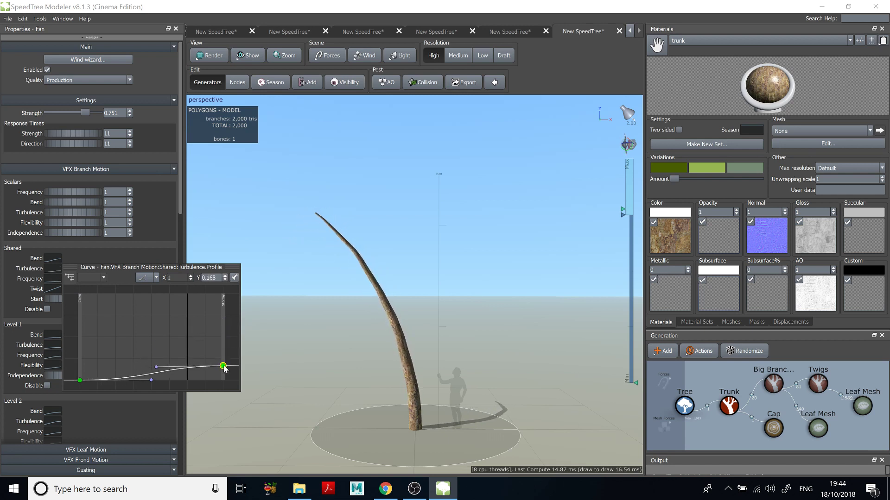
click(24, 277)
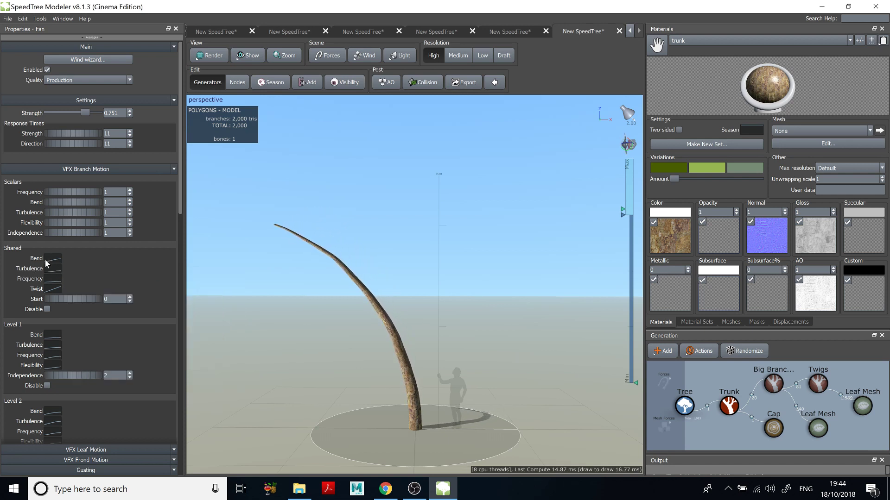
Test a strong trunk twist by raising the Shared Twist curve's end to 1.705, and lower that end close to the curve's base
click(53, 288)
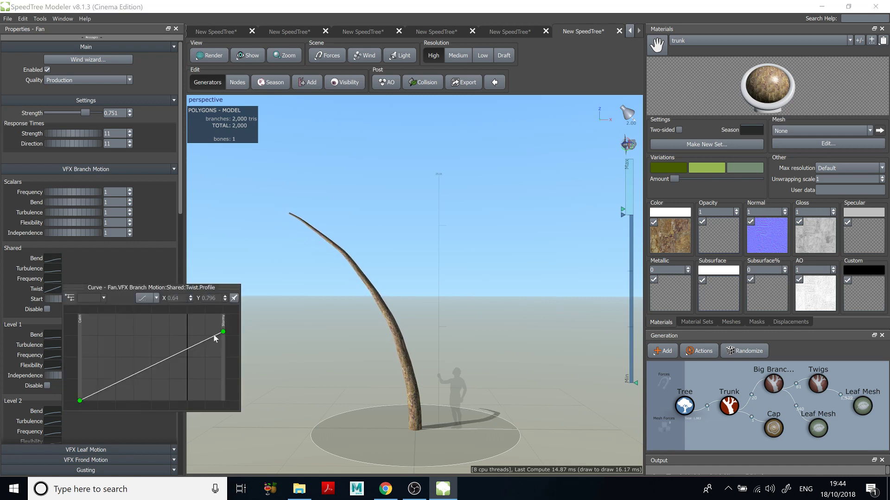
drag(223, 332, 210, 258)
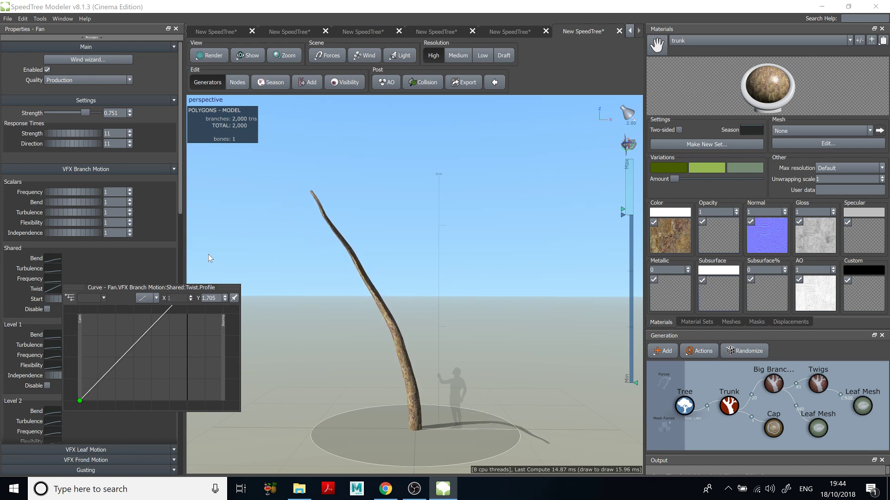
drag(208, 258, 224, 382)
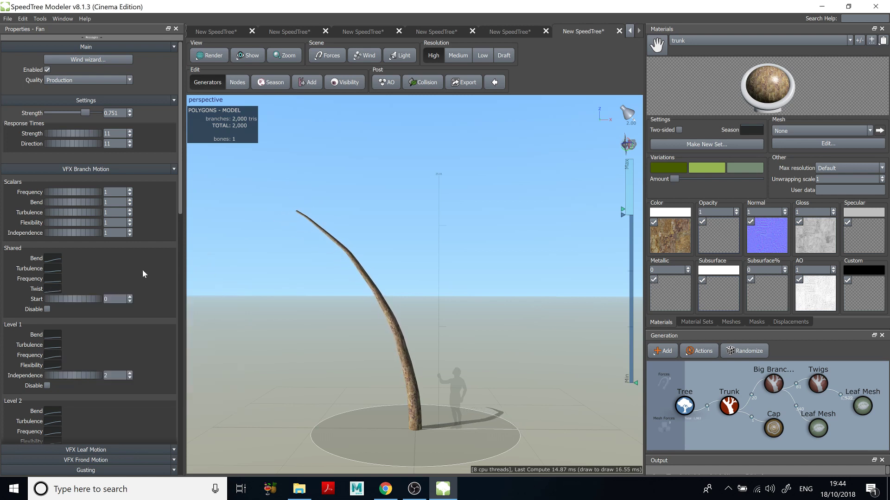
Disable the Shared branch motion and show the hidden Big Branches generator
click(47, 309)
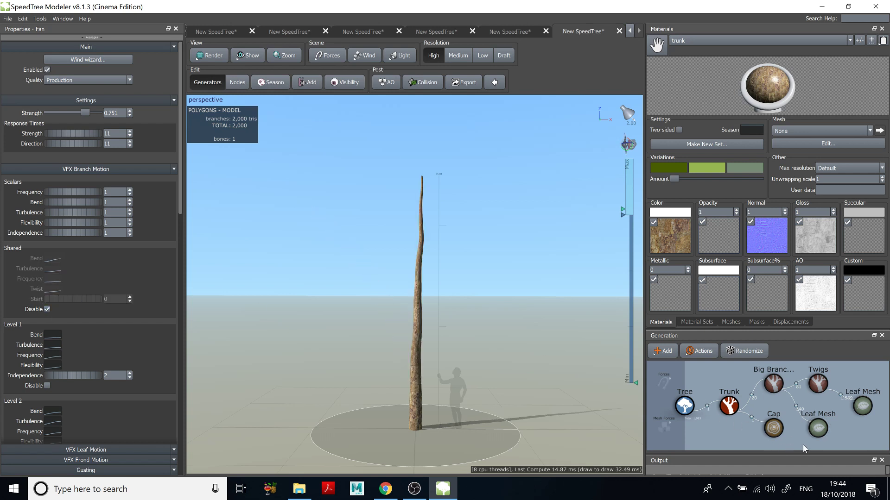
click(773, 386)
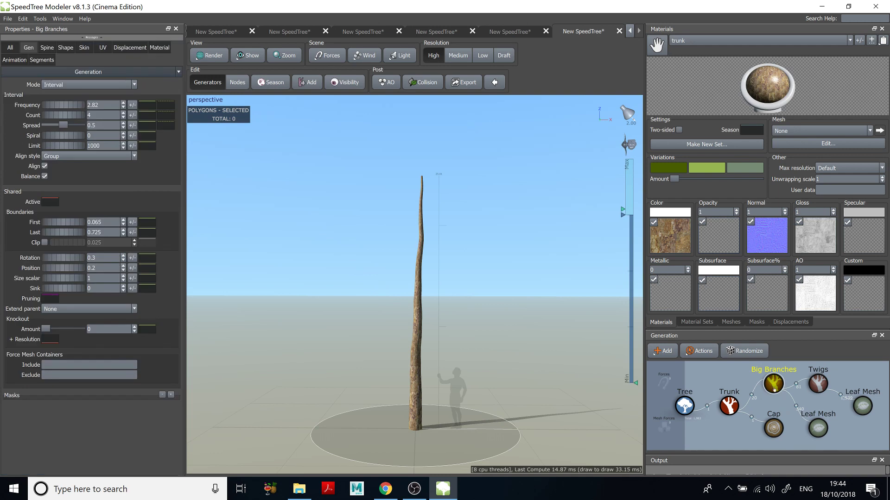
drag(784, 404, 768, 377)
click(765, 375)
double_click(776, 385)
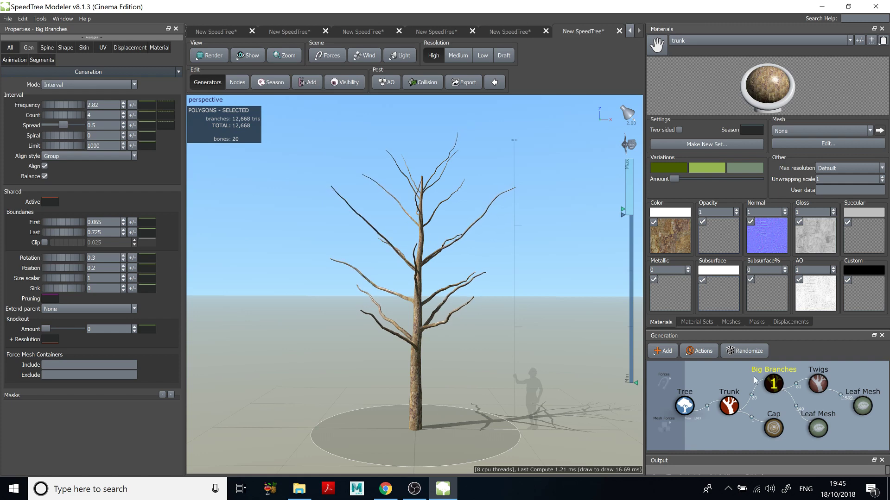
Compare the big branches' motion by disabling and re-enabling the Level 1 and Level 2 branch motion in the fan's wind properties
click(474, 156)
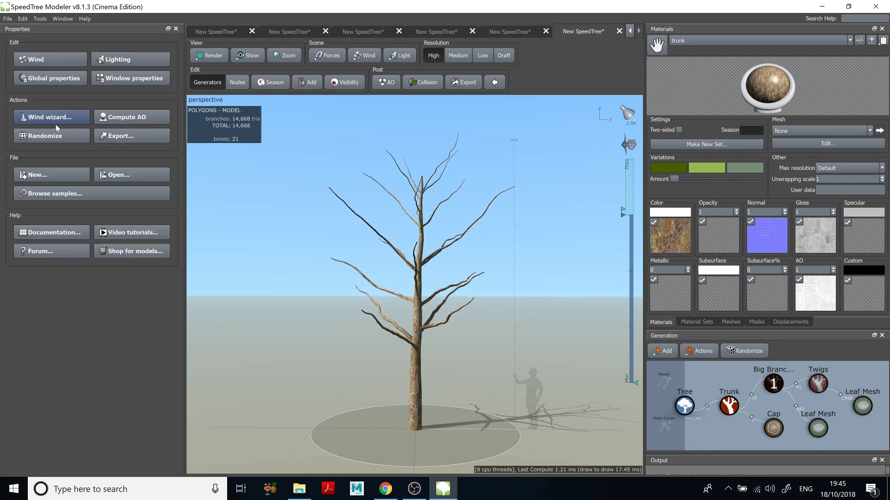
click(36, 60)
scroll(58, 218, down, 2)
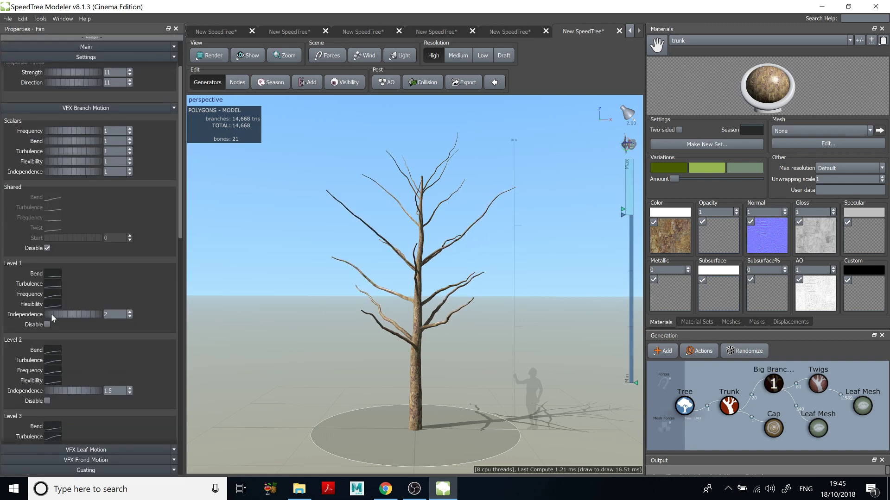
scroll(51, 313, down, 2)
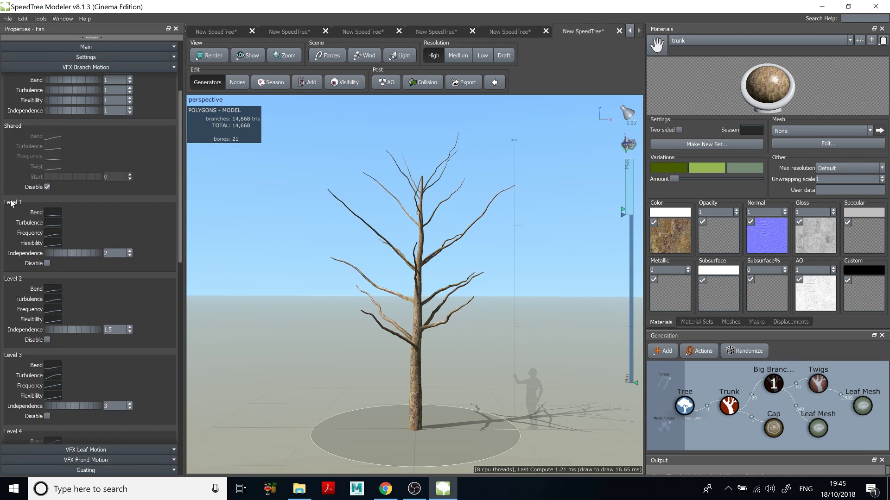
click(47, 264)
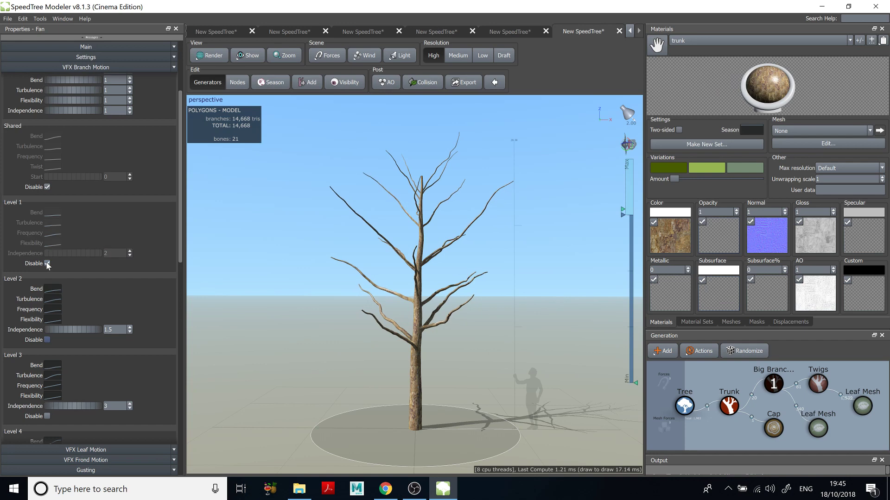
scroll(431, 269, up, 3)
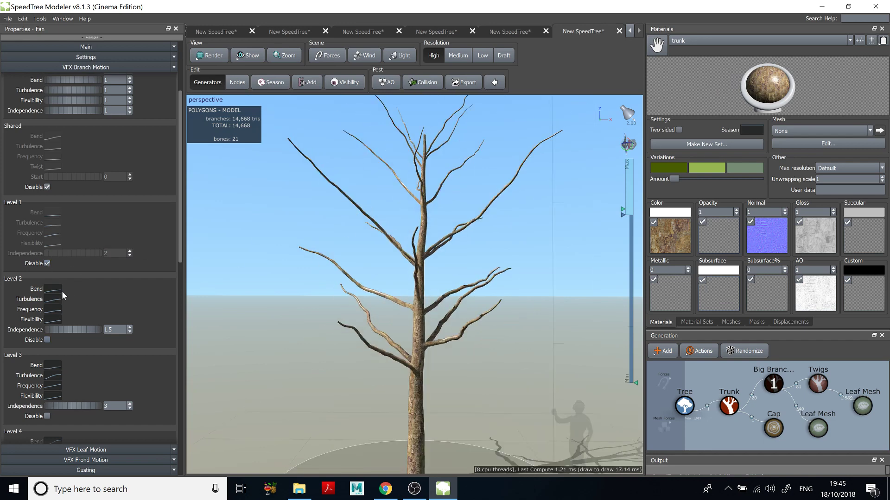
click(46, 341)
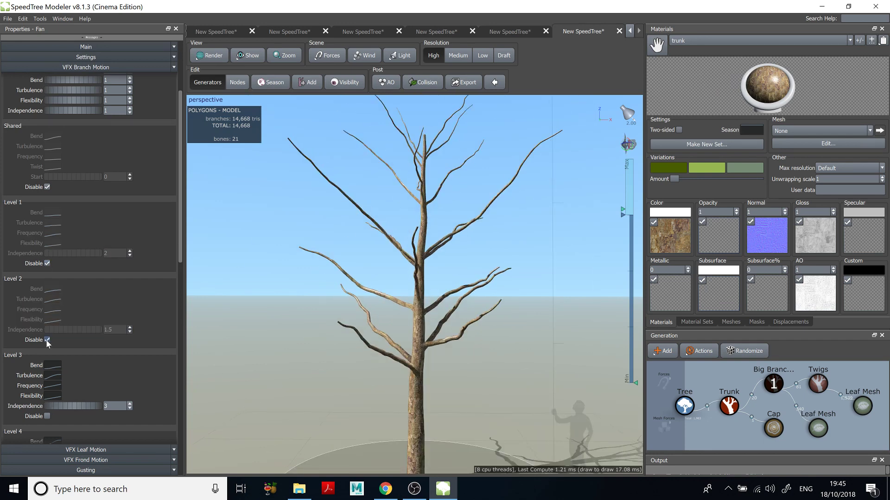
click(46, 340)
click(47, 264)
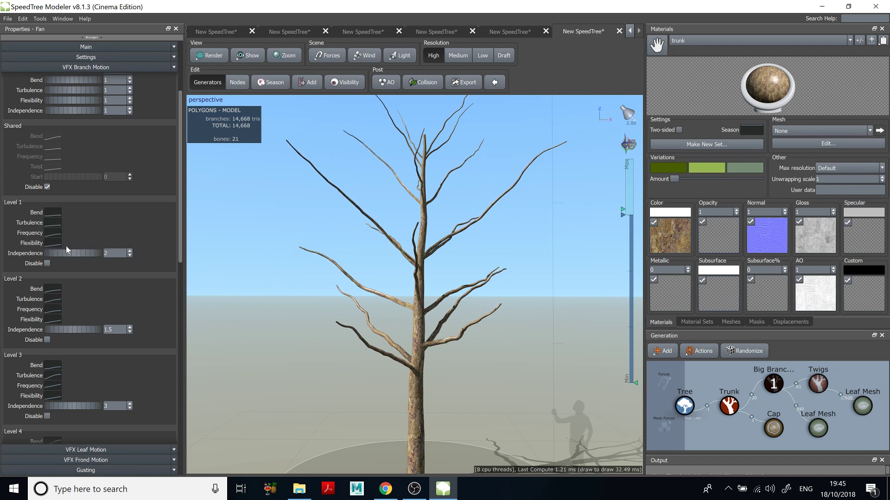
Raise the end point of the Level 1 Bend curve to 0.855 and that of the Level 1 Frequency curve to 0.548
click(53, 212)
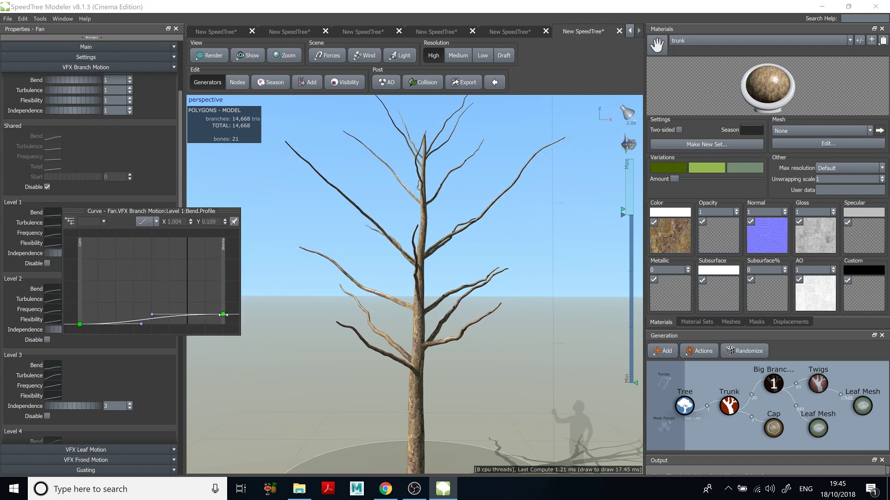
drag(222, 314, 223, 250)
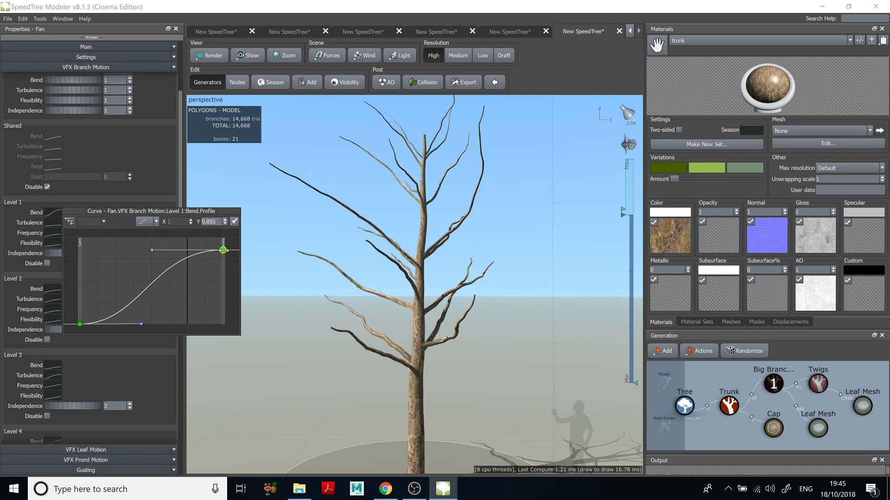
click(52, 233)
drag(223, 318, 224, 297)
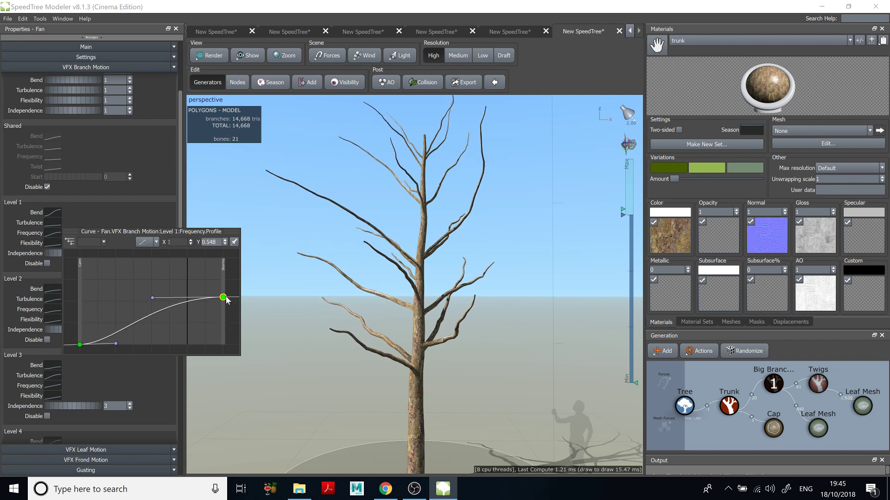
Deselect the fan and show the hidden Twigs generator on the tree
click(587, 241)
scroll(836, 407, down, 1)
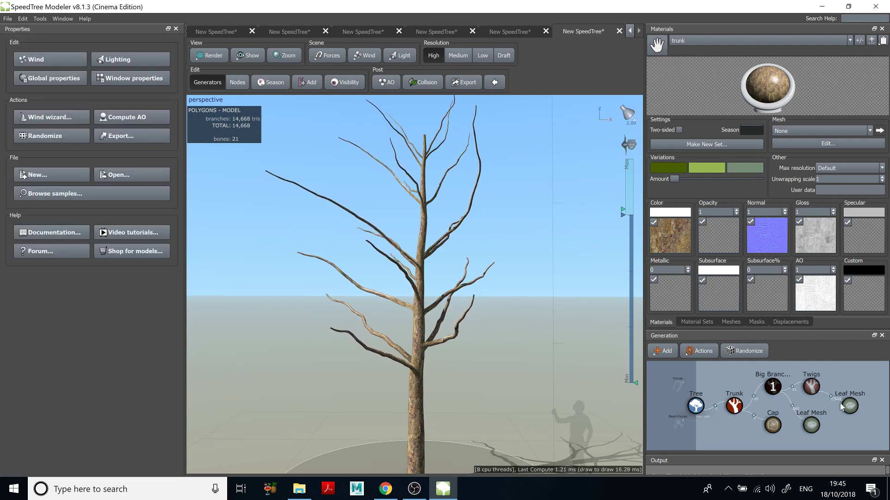
click(816, 396)
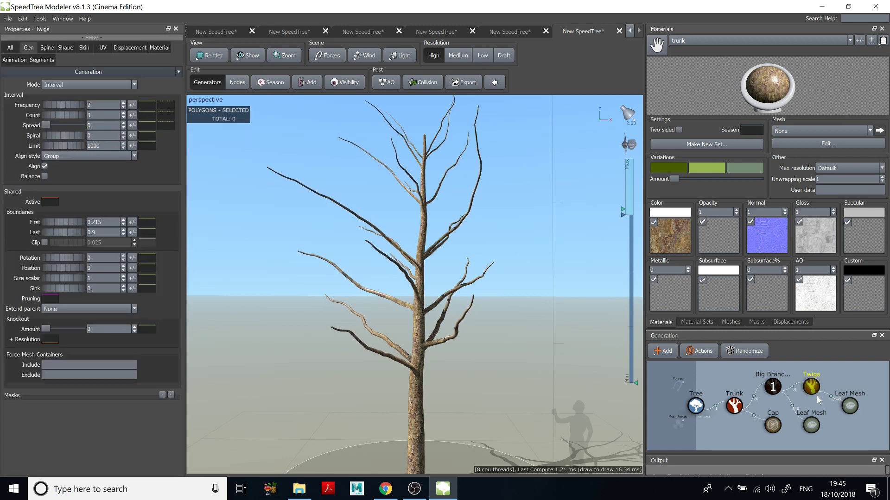
key(h)
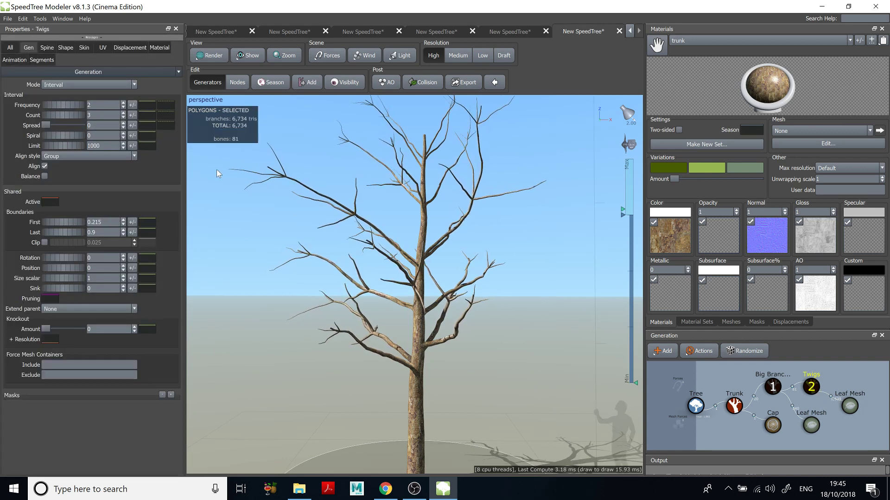
Compare the motion of twigs and branches by disabling Level 2 and Level 1 in the fan's branch motion settings
click(234, 207)
click(35, 62)
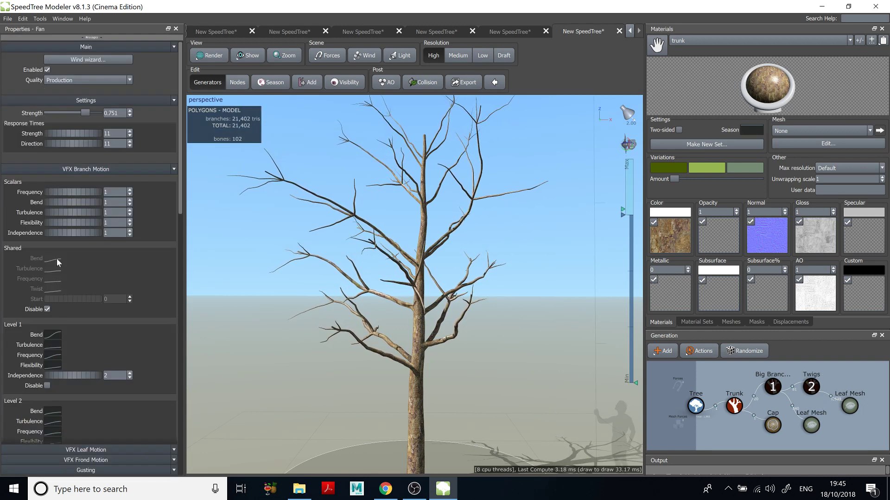
scroll(76, 359, down, 3)
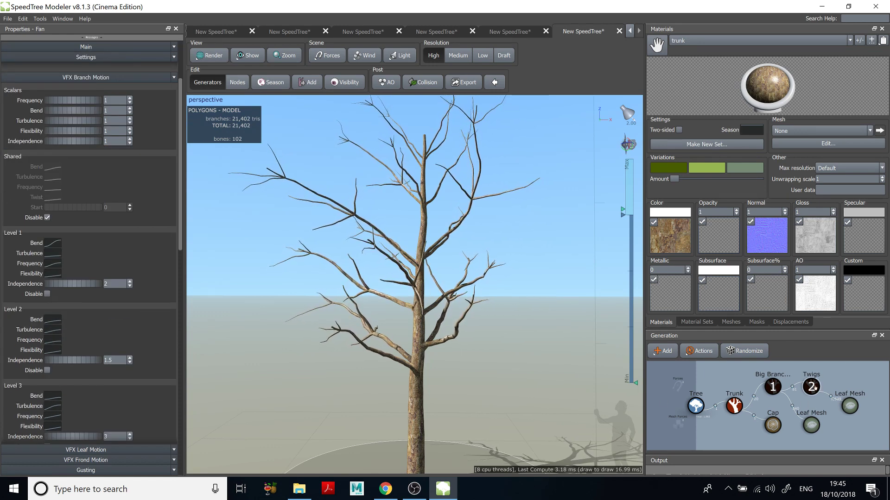
click(47, 371)
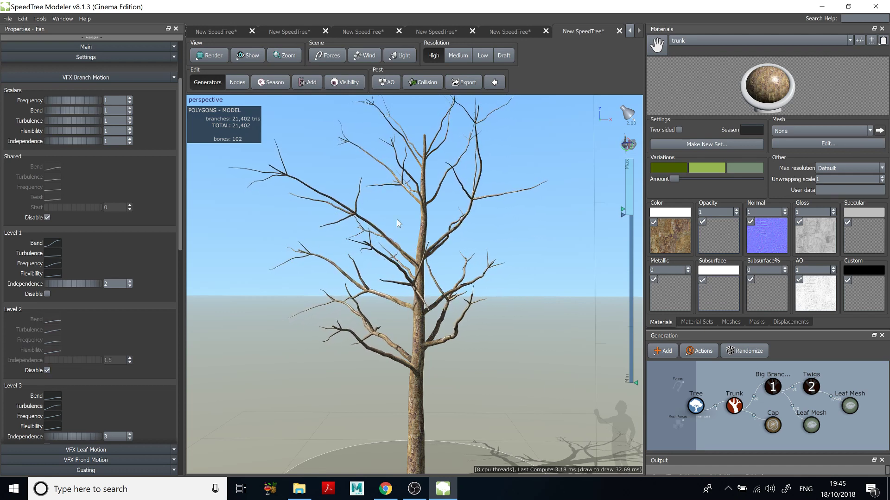
click(47, 294)
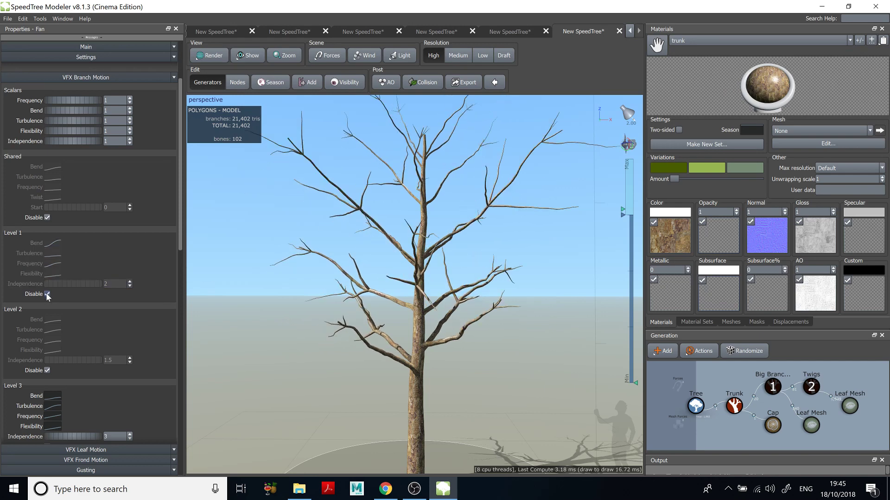
Enable the Shared, Level 1 and Level 2 branch motion again
click(47, 218)
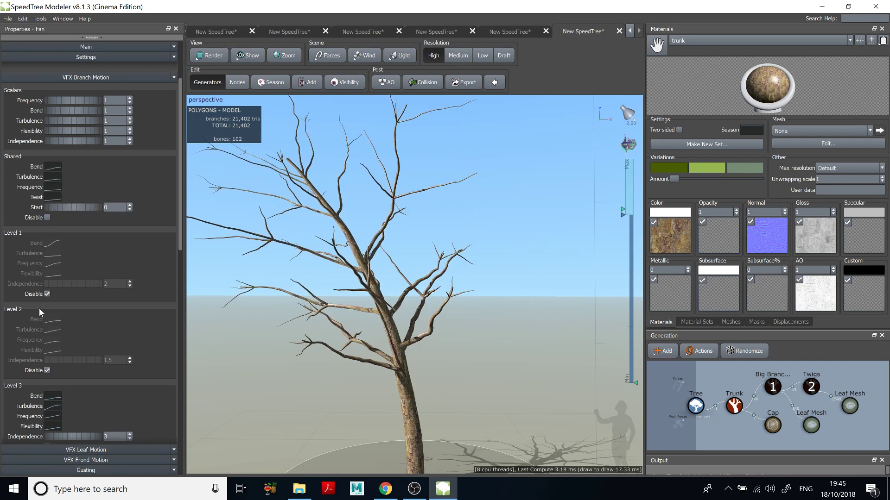
click(47, 294)
click(48, 370)
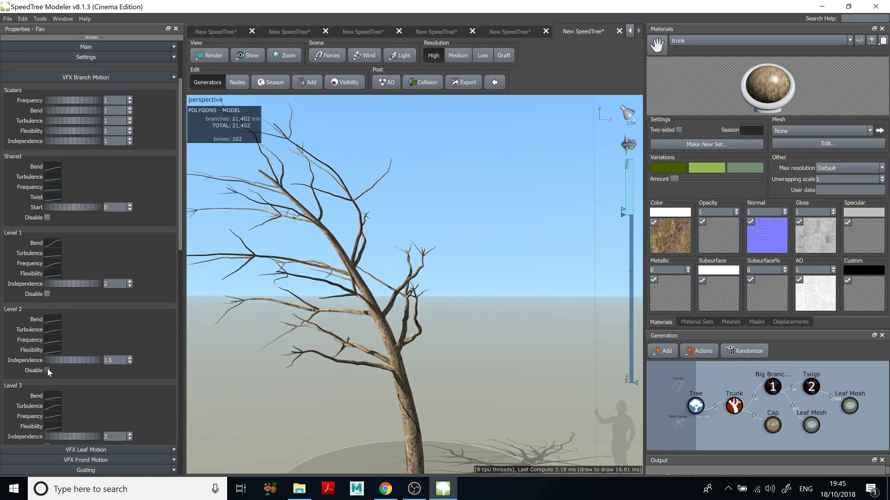
scroll(72, 353, down, 2)
scroll(72, 353, up, 1)
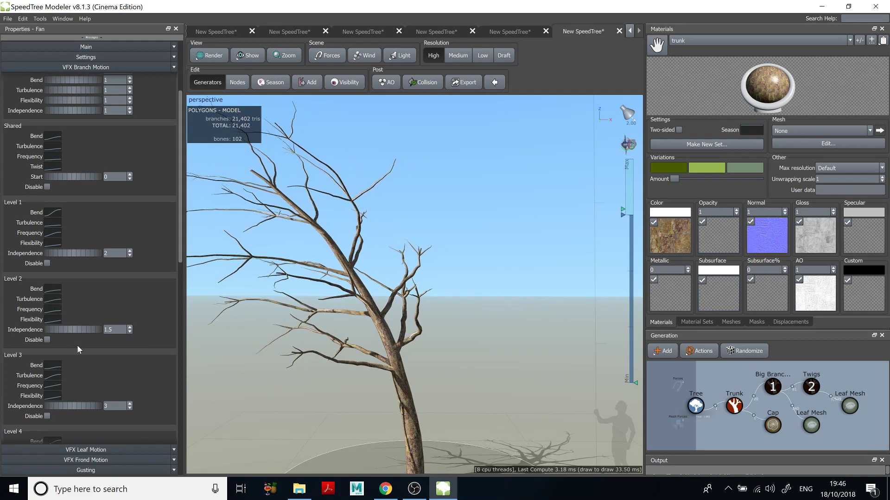
Show both hidden Leaf Mesh generators, on the twigs and on the big branches
click(851, 410)
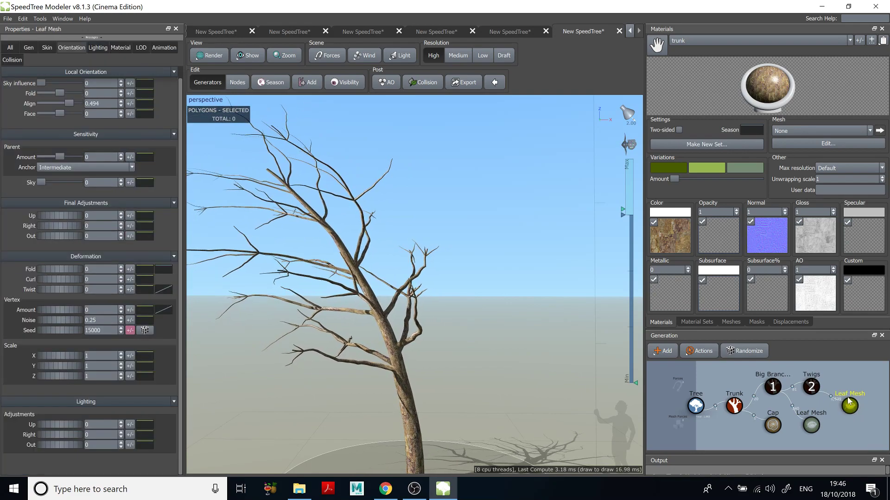
click(846, 429)
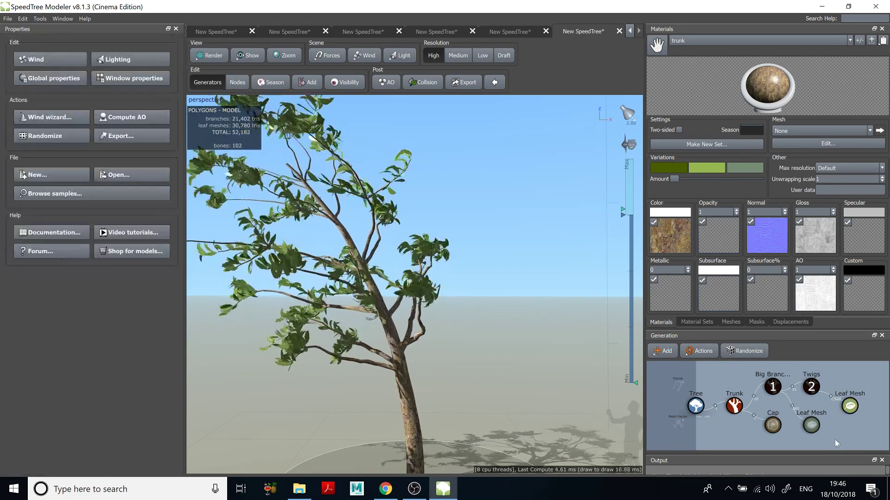
click(811, 425)
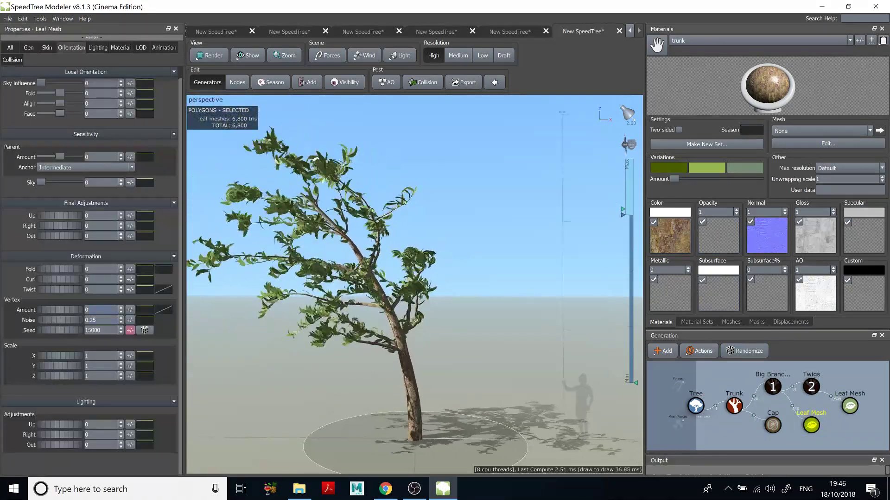
Review the Group 1 and Group 2 settings of the fan's VFX leaf motion
click(425, 128)
click(47, 60)
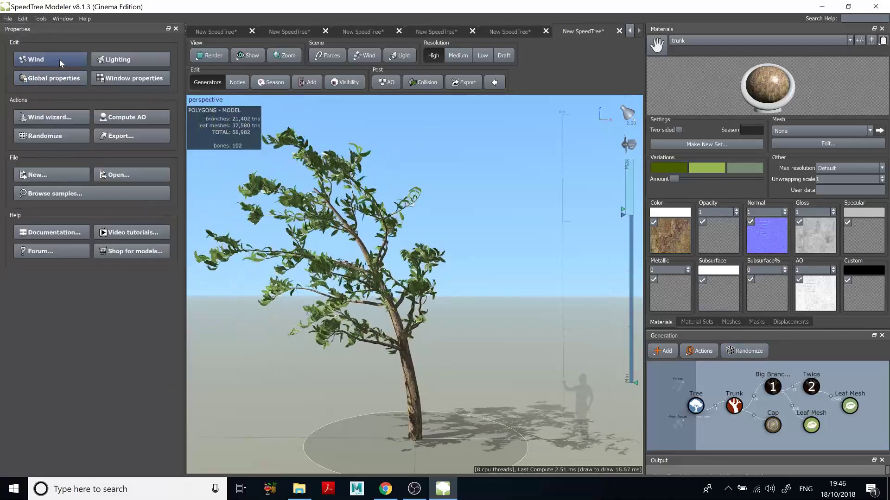
scroll(55, 341, down, 10)
scroll(54, 336, down, 3)
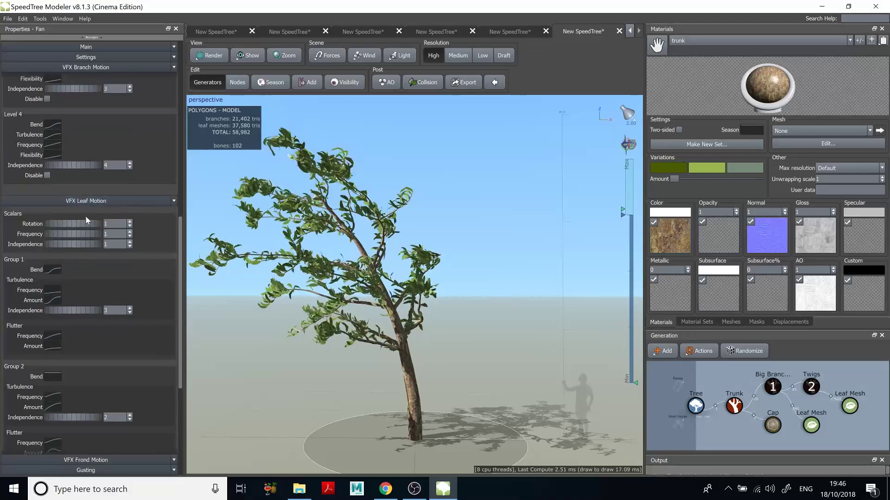
scroll(85, 216, down, 1)
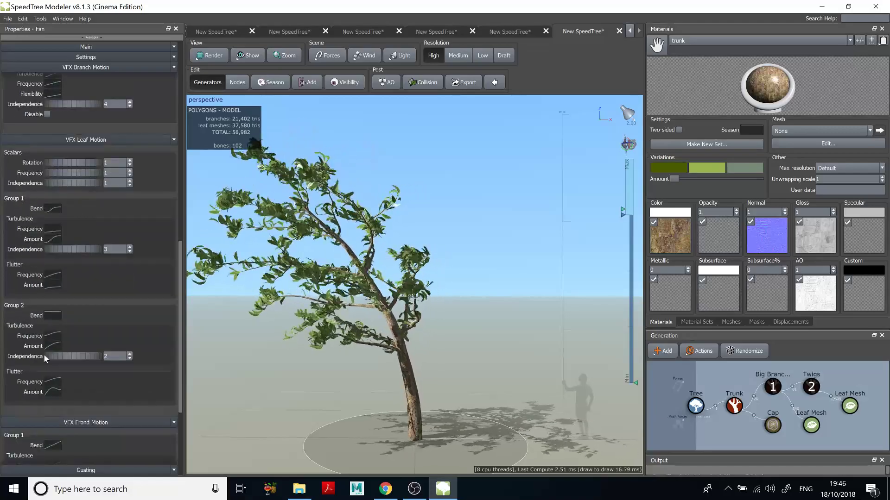
Check which wind group the twigs' Leaf Mesh generator is assigned to in its animation properties
click(849, 406)
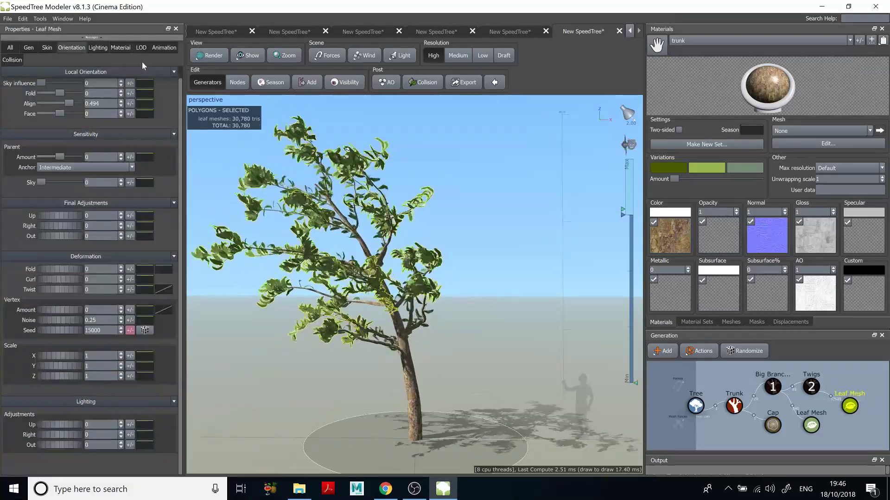
click(164, 47)
click(57, 94)
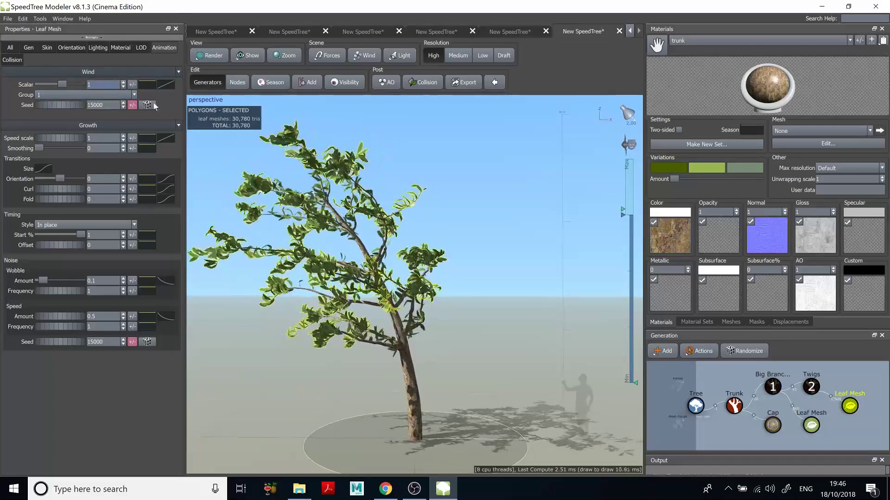
Examine the Group 1 bend curve in the fan's VFX leaf motion settings
click(235, 150)
click(31, 62)
scroll(70, 326, down, 4)
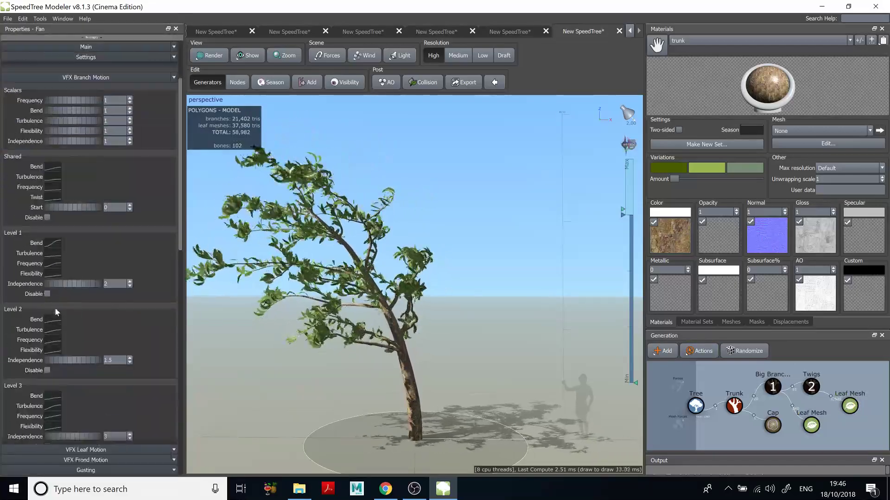
scroll(46, 296, down, 6)
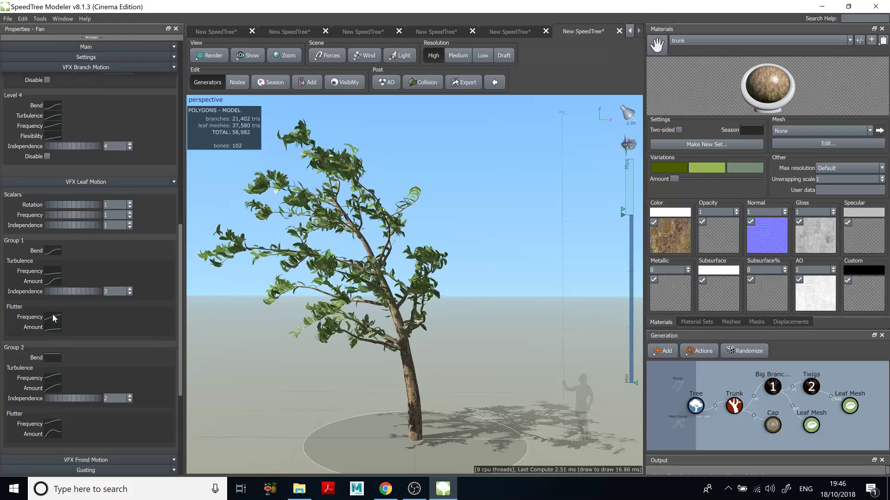
click(53, 252)
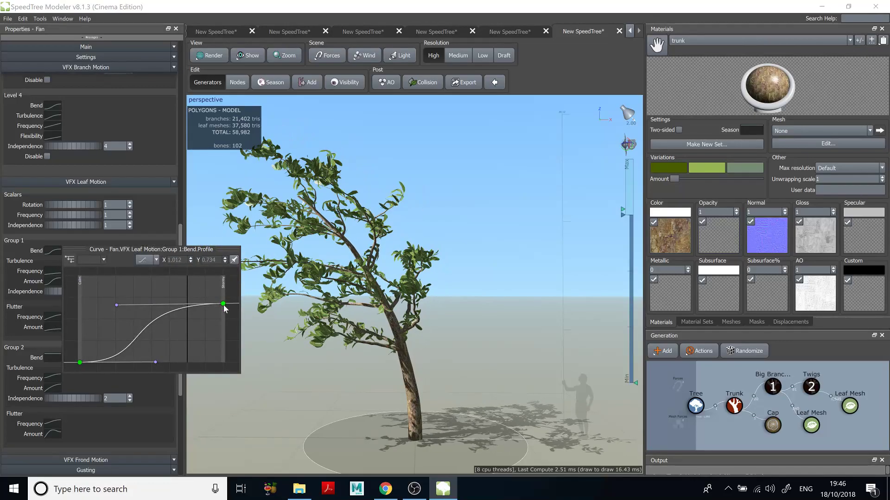
click(254, 223)
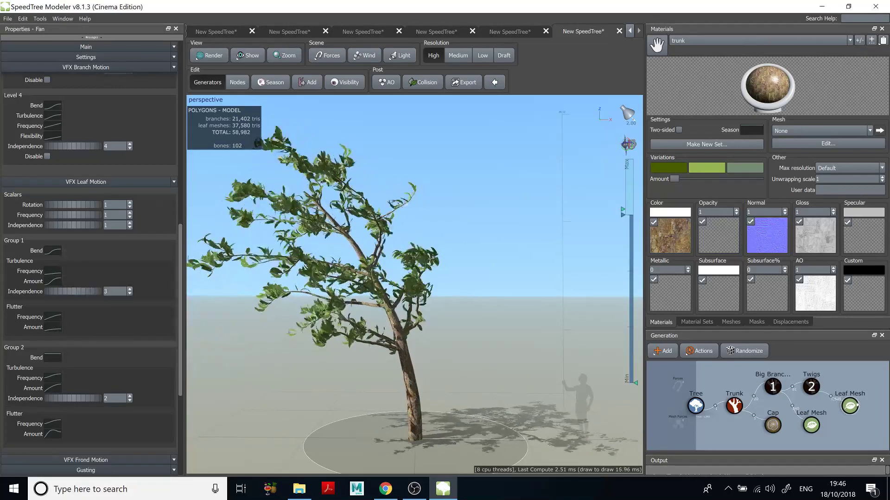
Set the wind scalar of the twigs' Leaf Mesh generator to 0.3
click(856, 405)
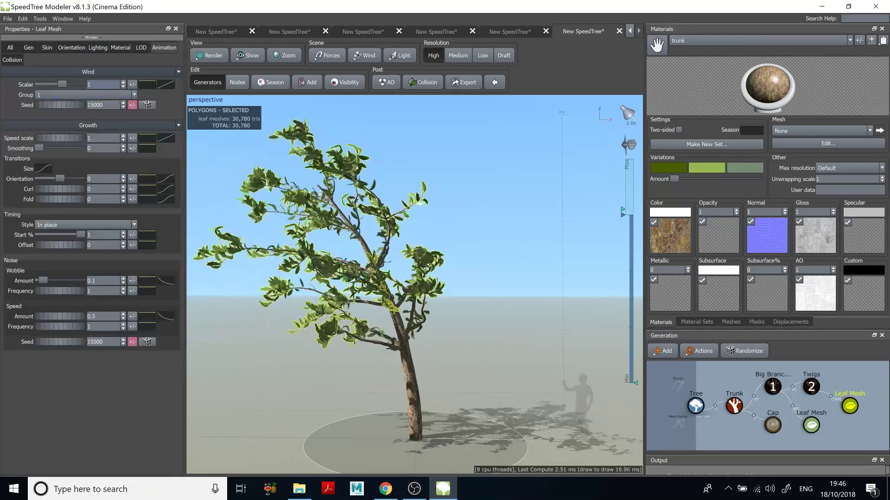
text(0.3)
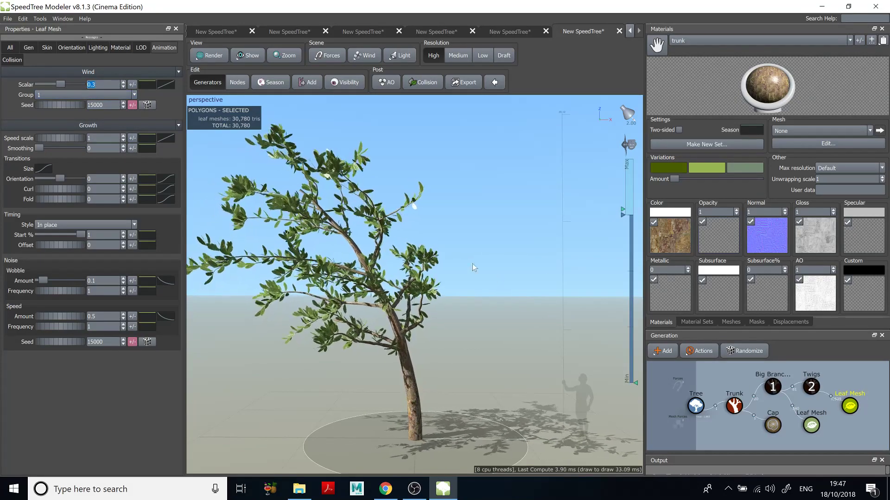
scroll(471, 267, down, 1)
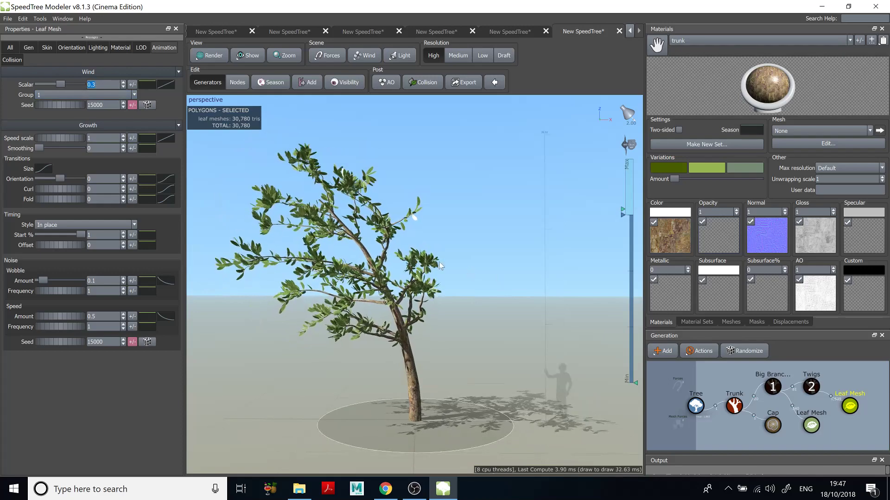
Lower the end of the fan's Shared branch motion bend curve to about 0.157 to calm the trunk
click(735, 412)
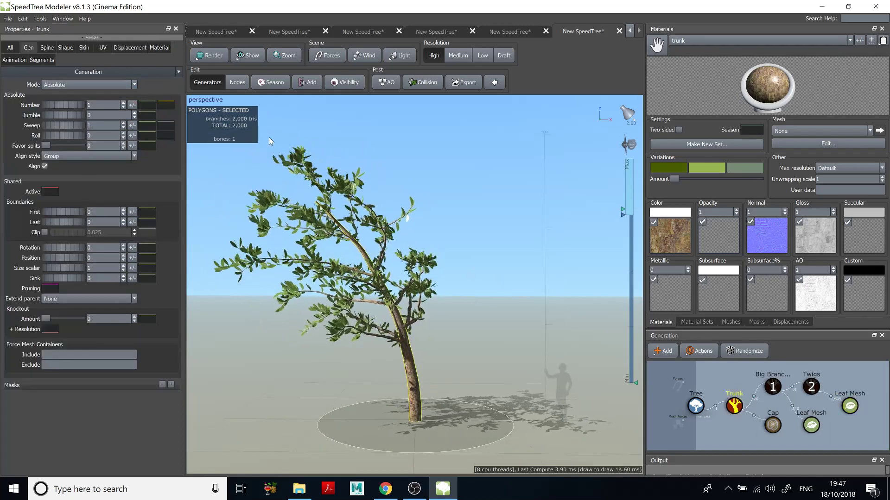
click(628, 145)
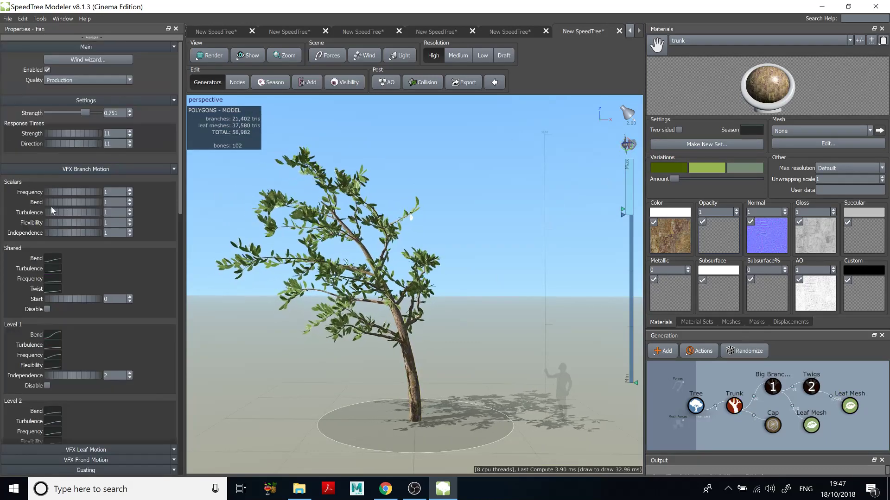
click(56, 261)
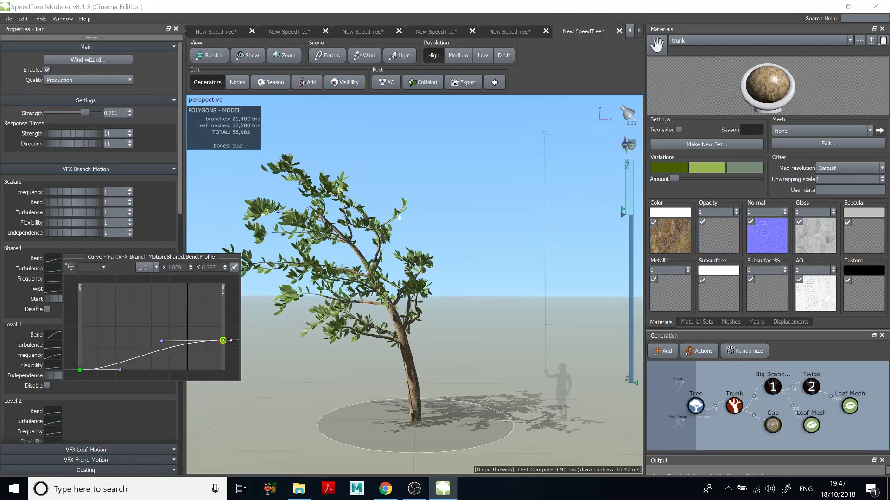
drag(223, 341, 223, 357)
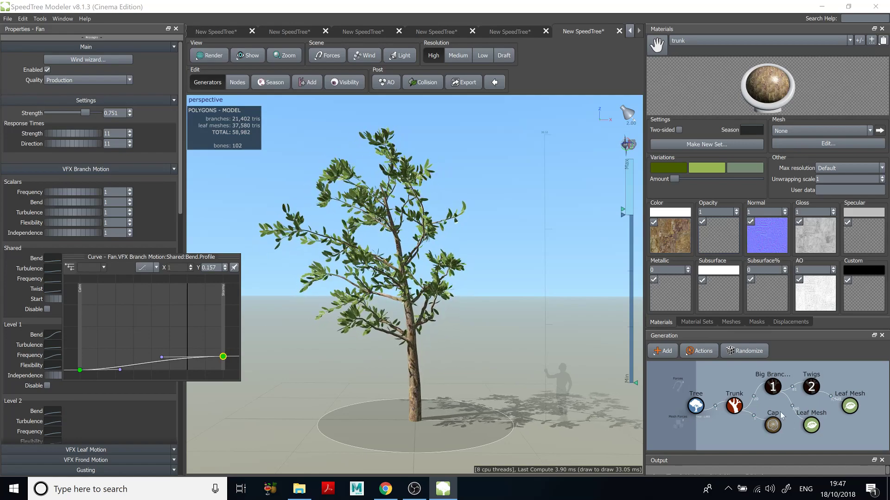
Lower the end of the fan's Level 1 bend curve to about 0.554 for the big branches
click(773, 387)
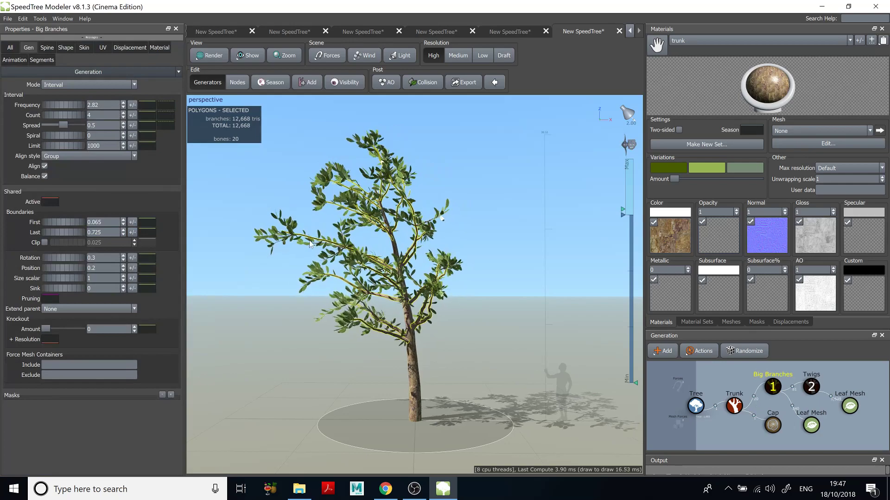
click(629, 144)
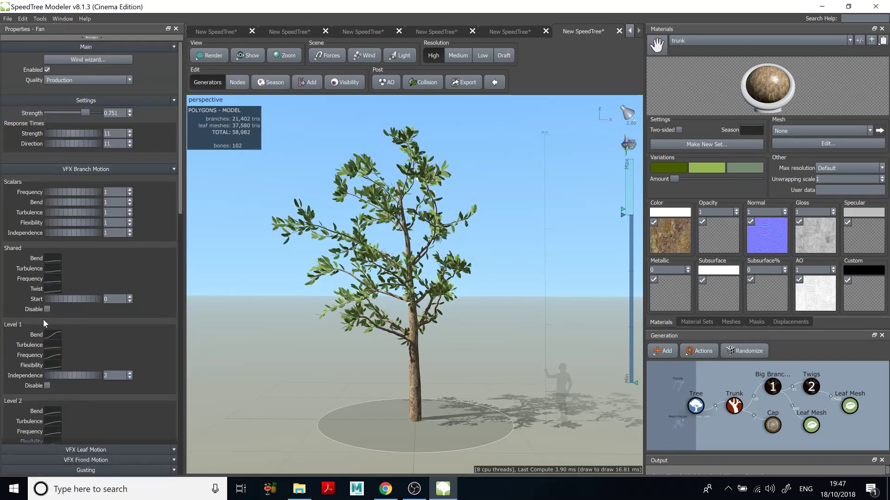
scroll(45, 278, down, 3)
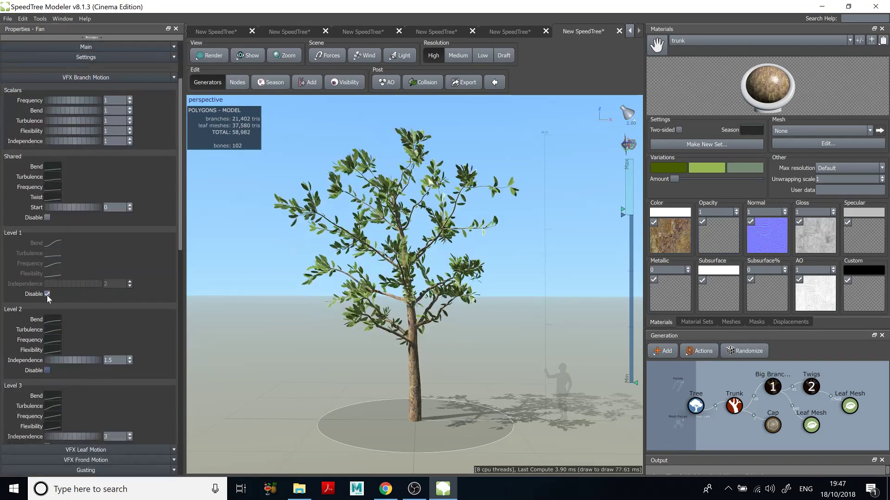
click(53, 243)
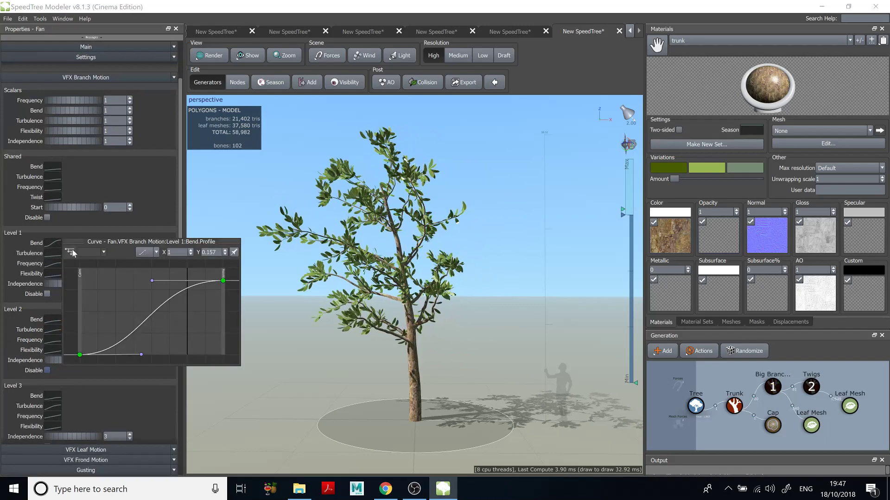
drag(227, 299, 227, 309)
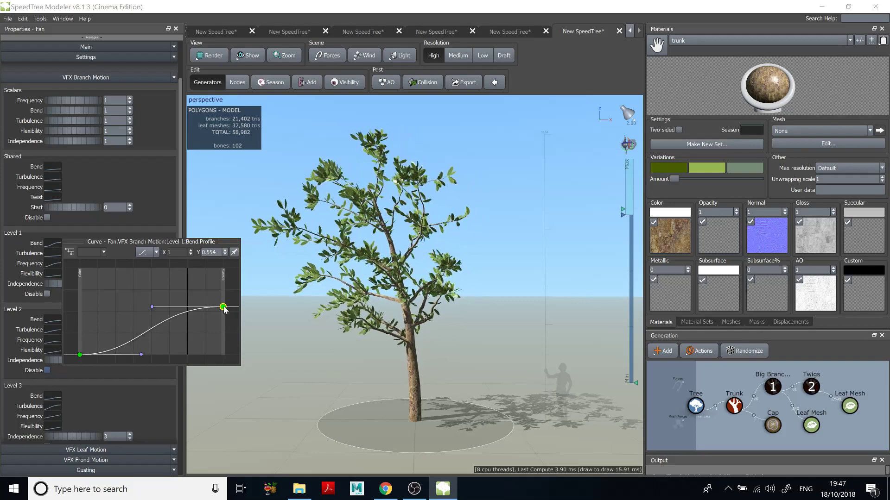
click(155, 206)
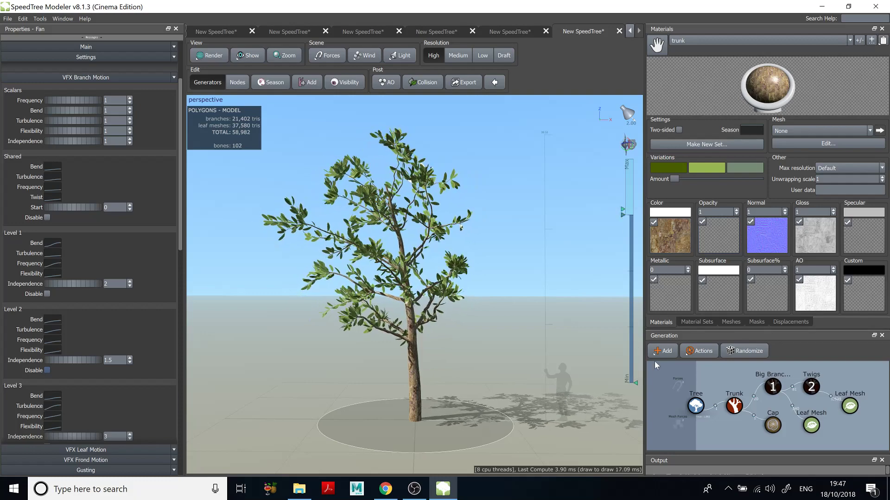
Raise the fan's gust frequency to the maximum and reduce the wind strength to below half
click(635, 384)
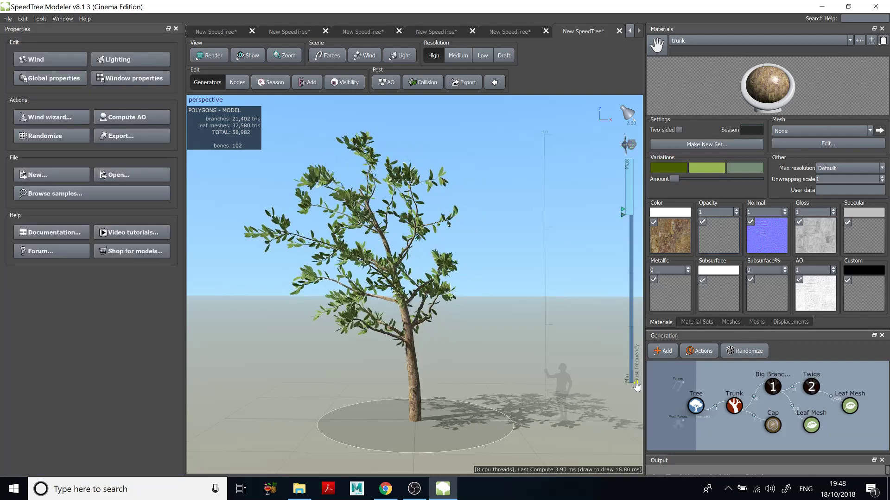
drag(636, 383, 639, 156)
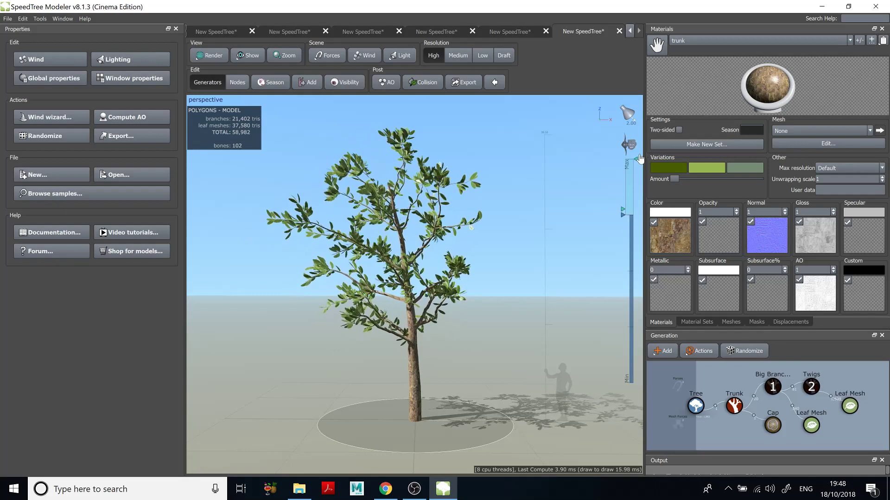
mouse_move(624, 216)
mouse_down()
mouse_move(622, 300)
mouse_move(624, 259)
mouse_up()
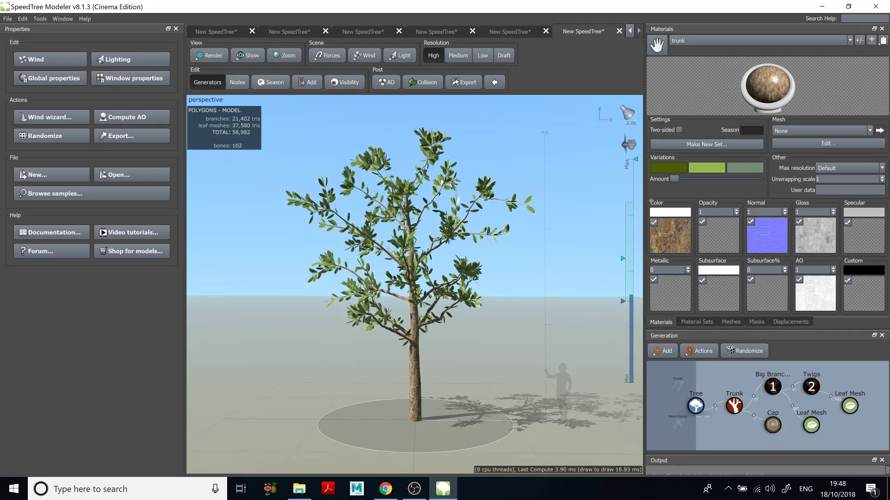
drag(580, 252, 580, 249)
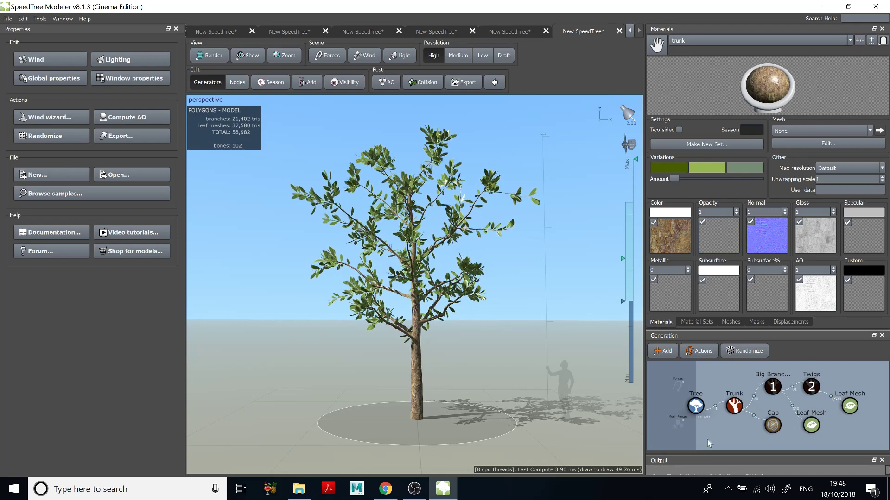
Show the hidden Cap generator on the trunk
click(778, 428)
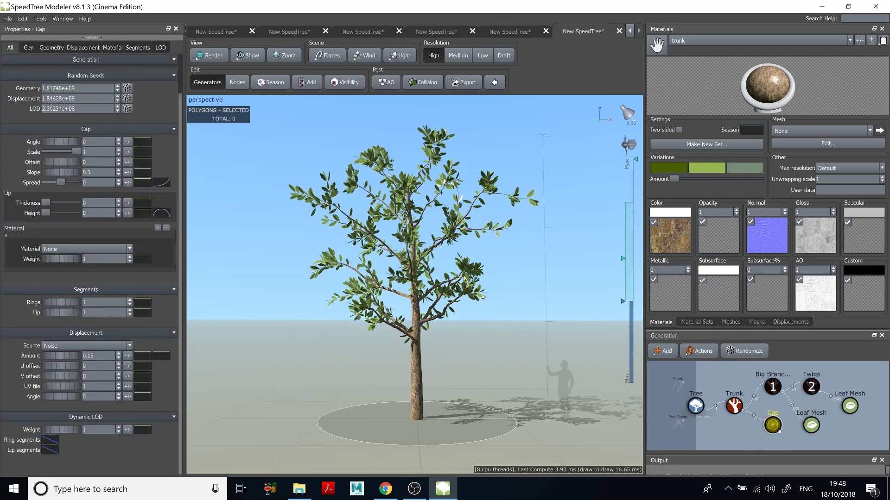
click(792, 435)
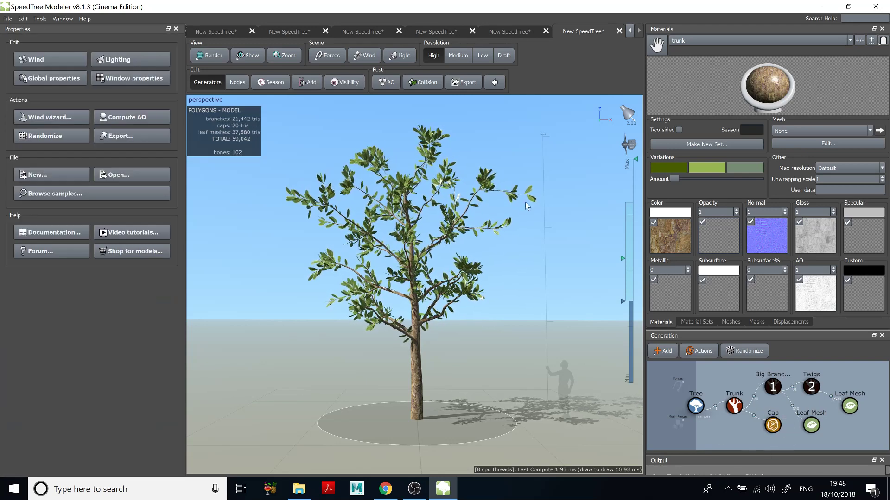
Inspect the leaves, branches and capped trunk top up close as they move in the wind
drag(525, 202, 551, 223)
scroll(483, 222, up, 5)
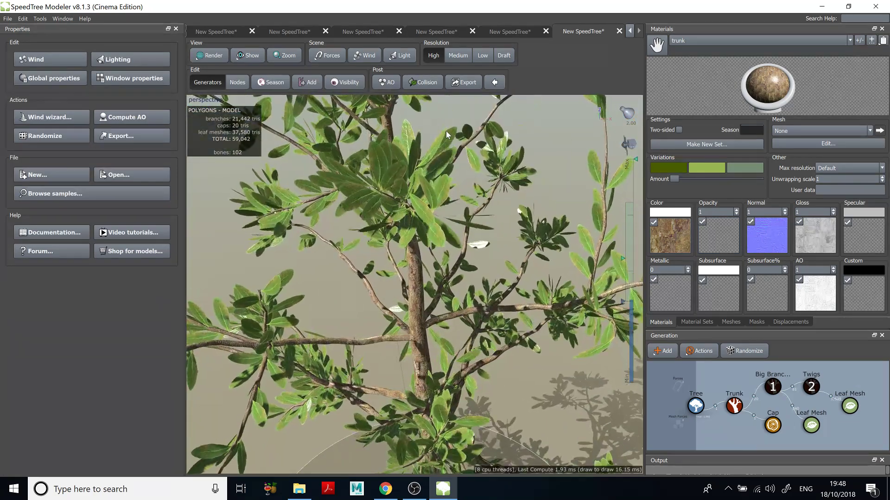
scroll(447, 132, up, 10)
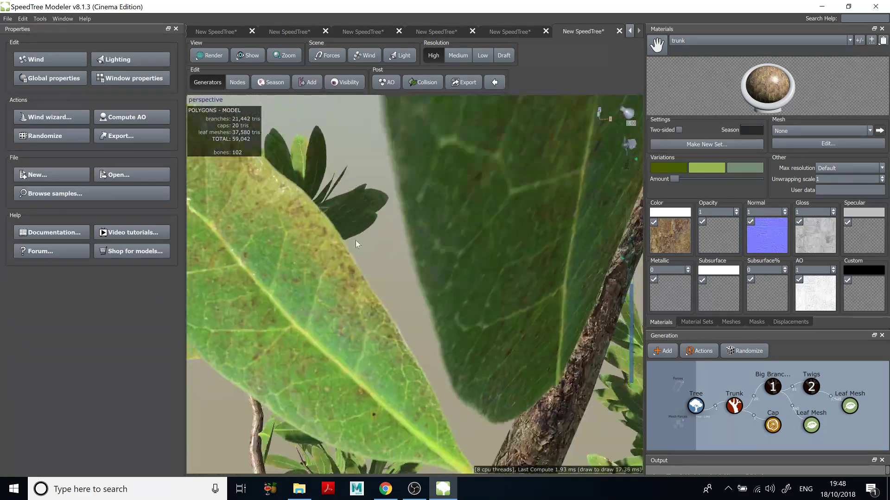
scroll(355, 240, down, 8)
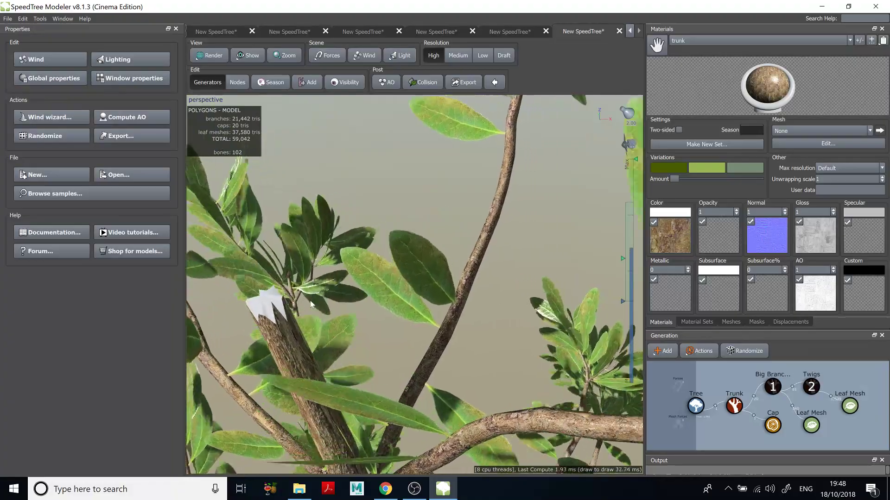
scroll(310, 304, down, 8)
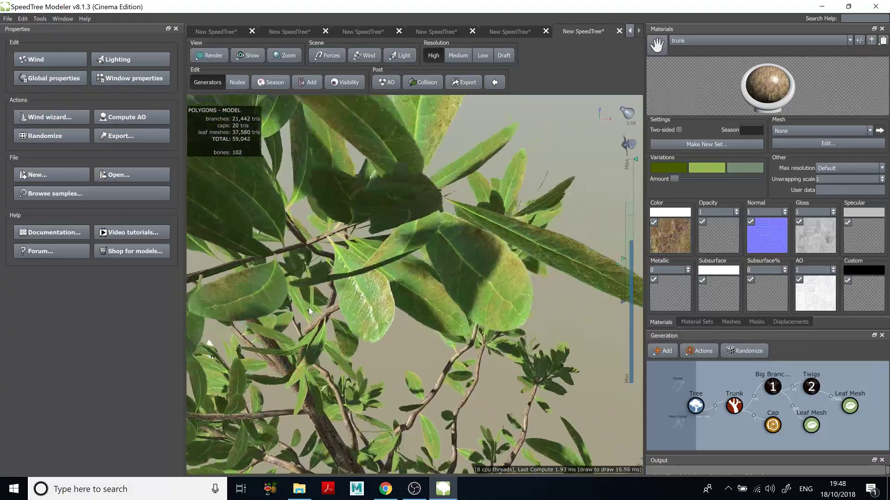
scroll(309, 308, down, 8)
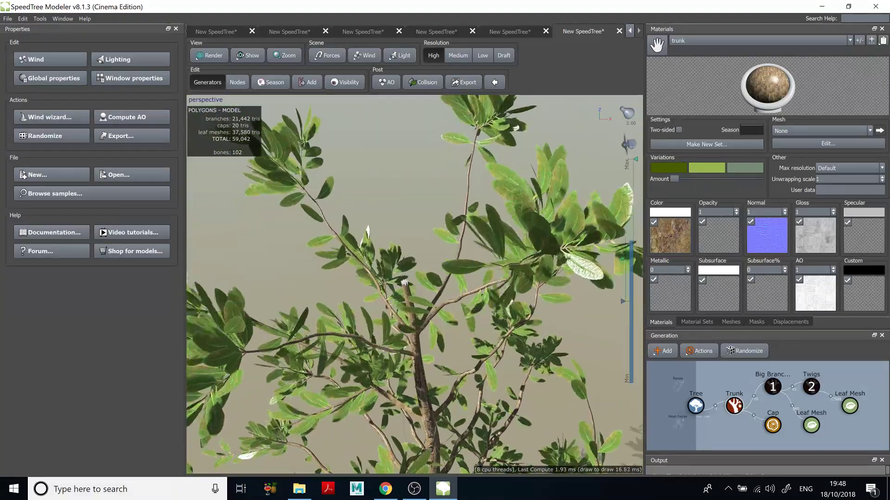
click(738, 405)
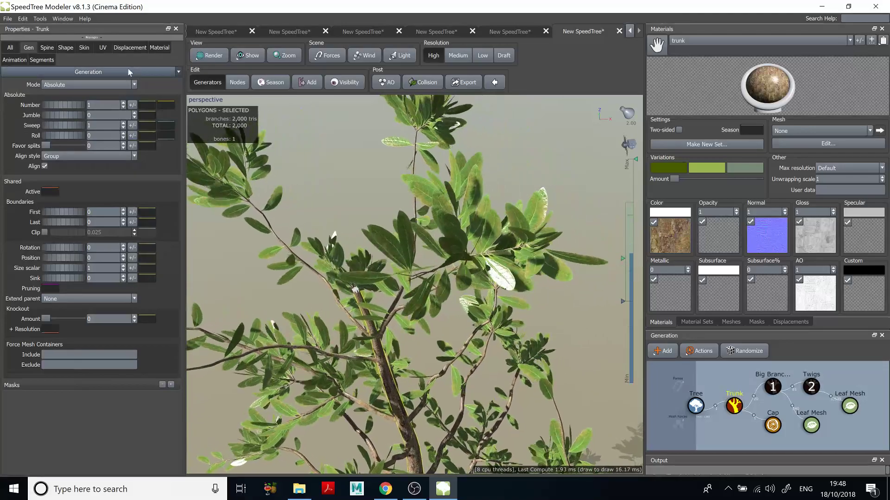
click(310, 182)
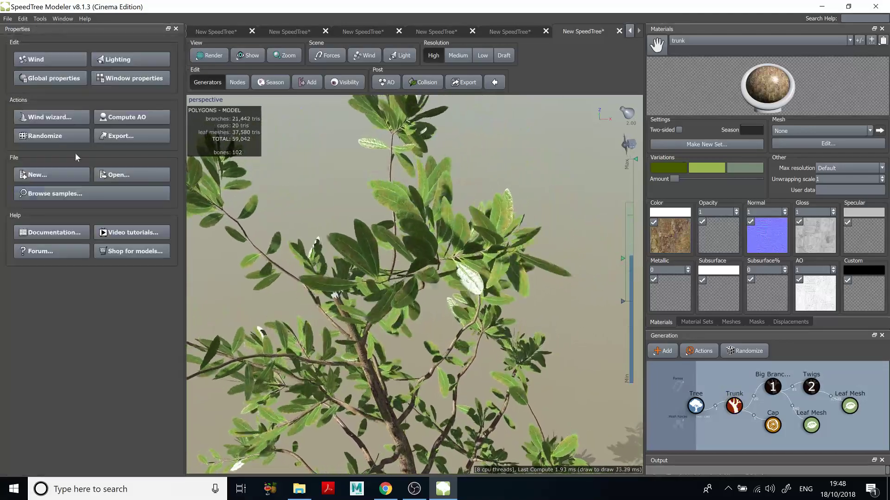
Disable the shared branch motion in the fan's VFX branch wind settings
click(62, 59)
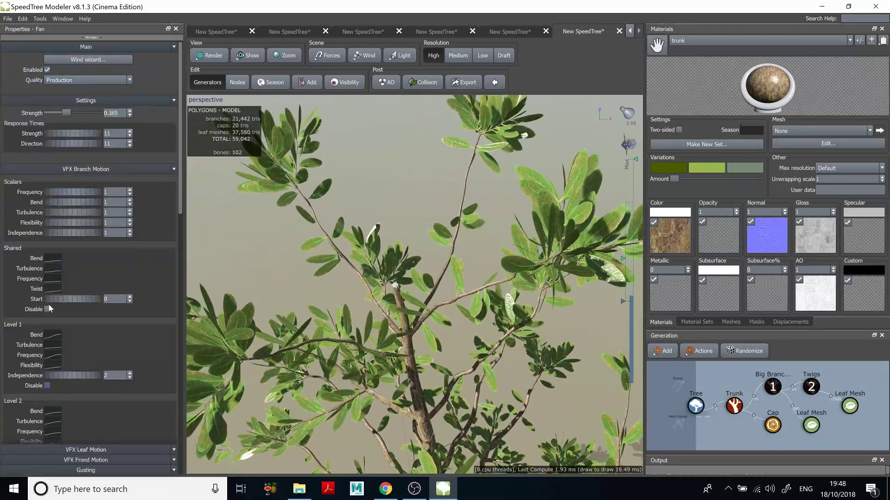
click(47, 309)
scroll(477, 242, up, 5)
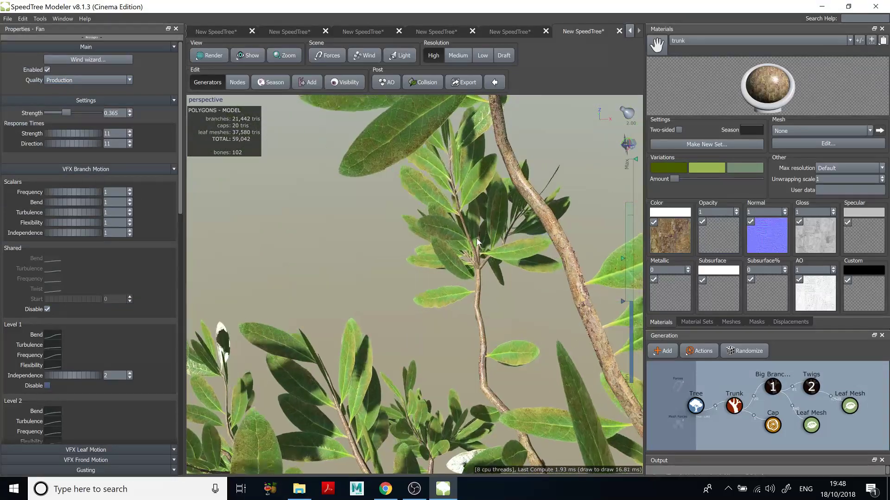
drag(476, 239, 456, 280)
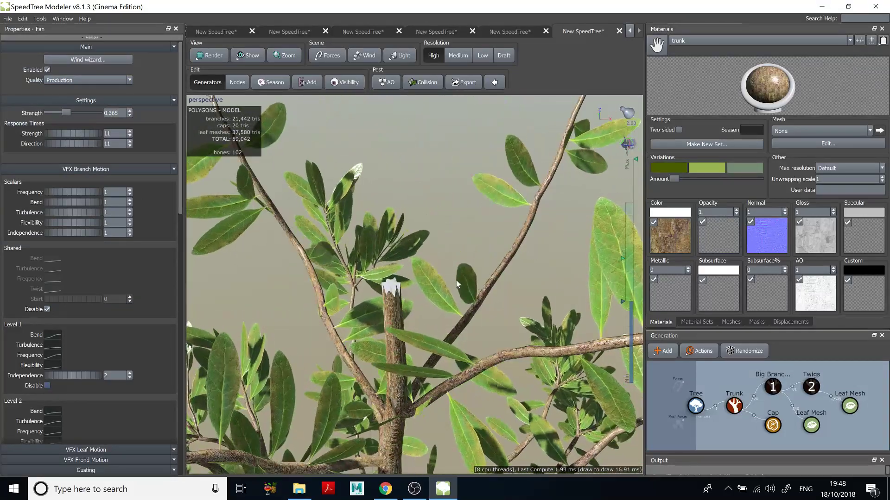
Assign the trunk material to the Cap generator at the cut top of the trunk
scroll(457, 283, up, 3)
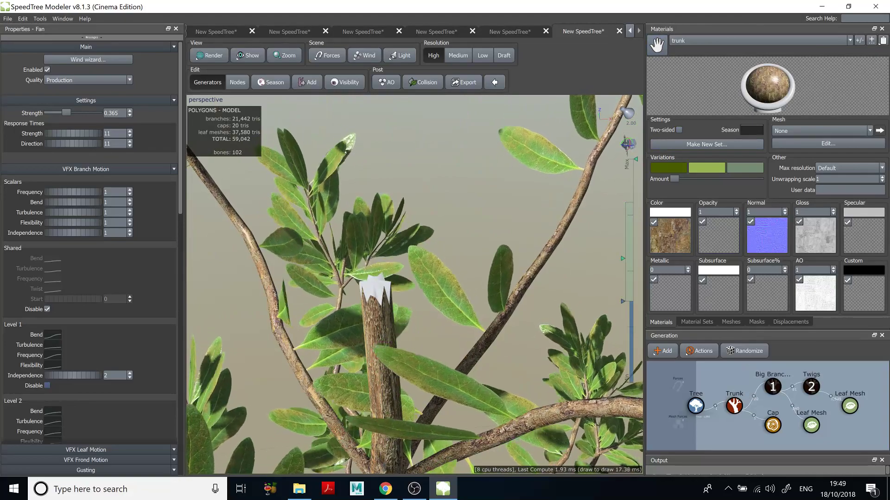
drag(656, 45, 772, 425)
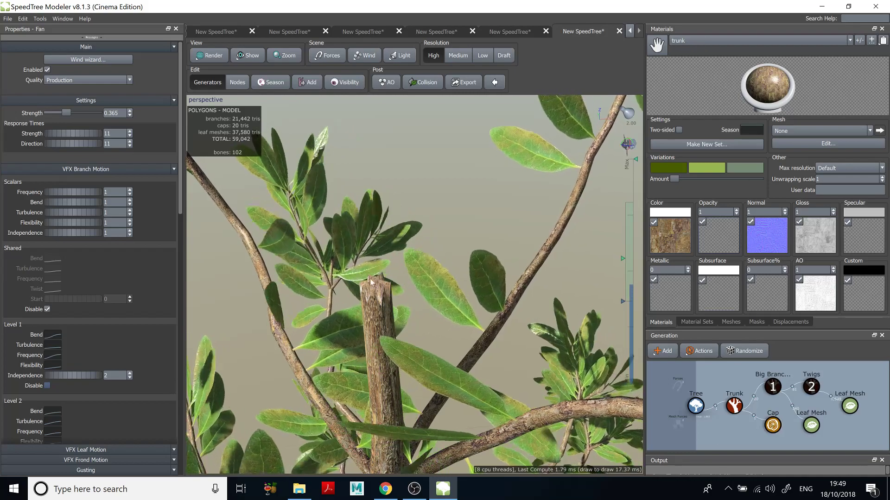
scroll(380, 285, down, 6)
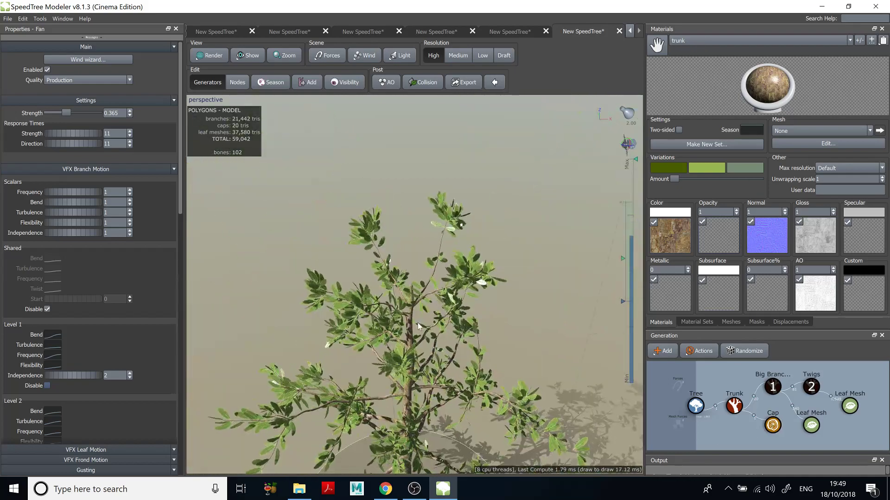
scroll(419, 325, up, 8)
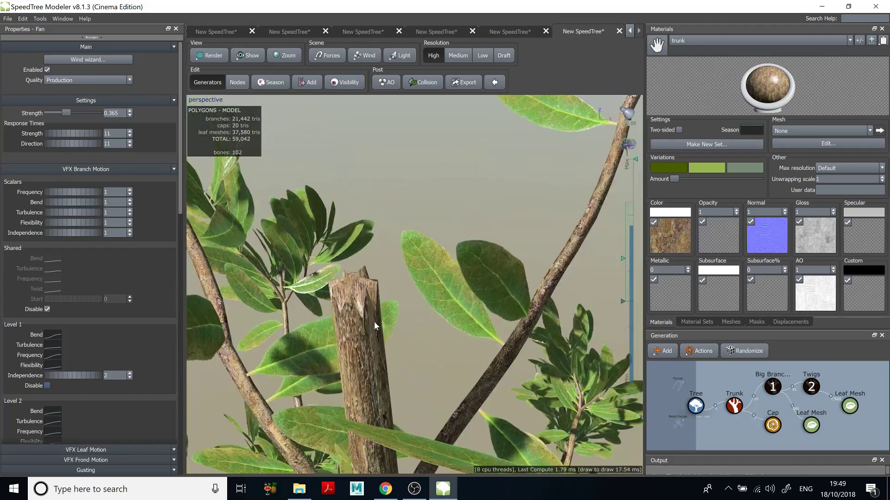
Select the trunk's cap and set its slope to -0.12 in the geometry properties
click(374, 321)
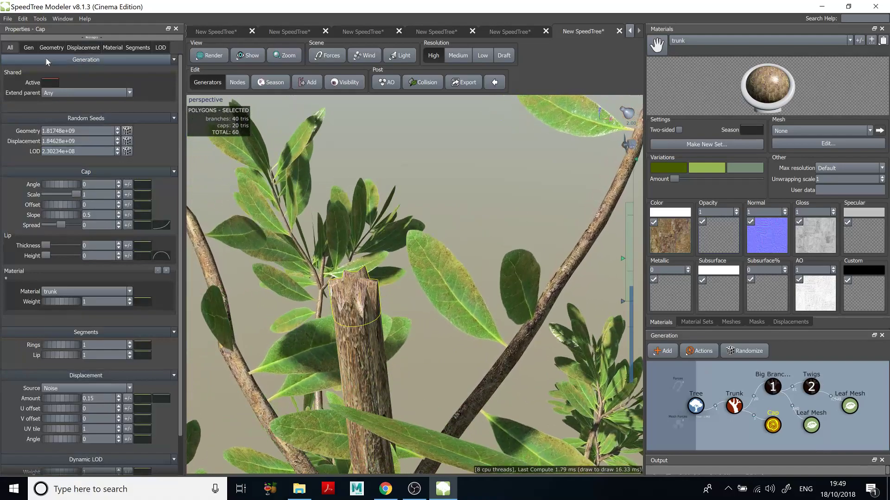
click(51, 48)
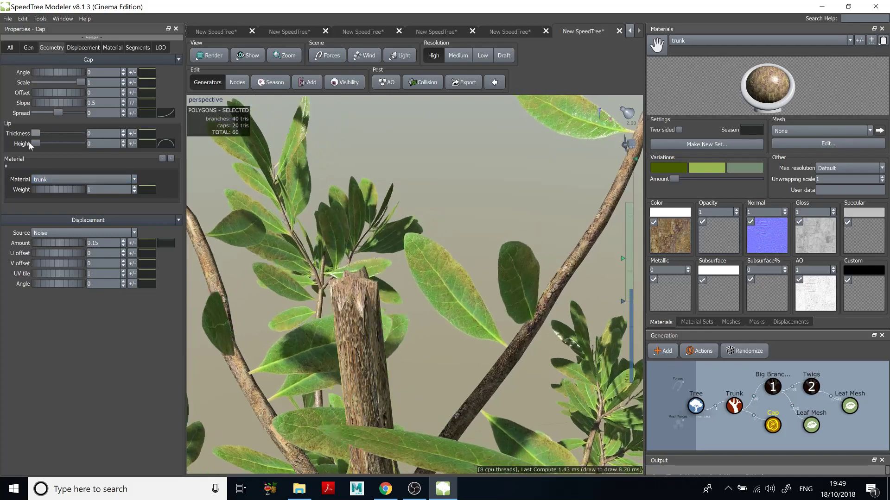
drag(35, 144, 16, 144)
drag(78, 82, 62, 85)
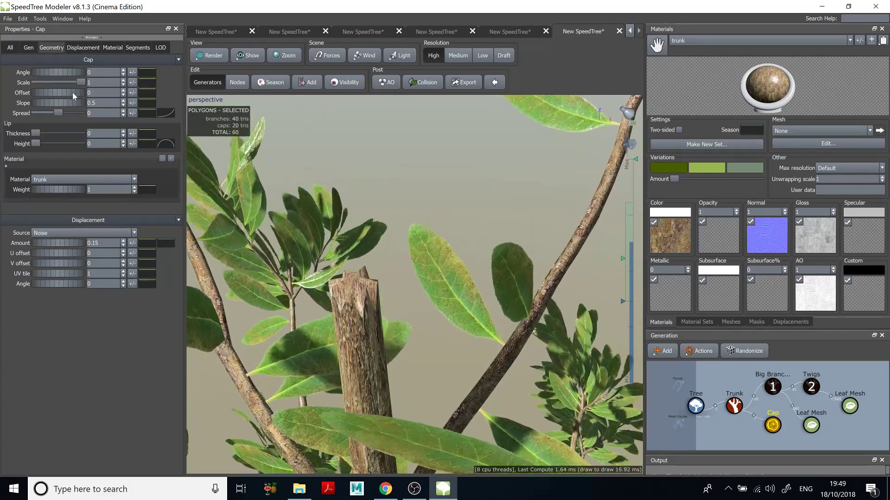
drag(100, 104, 48, 112)
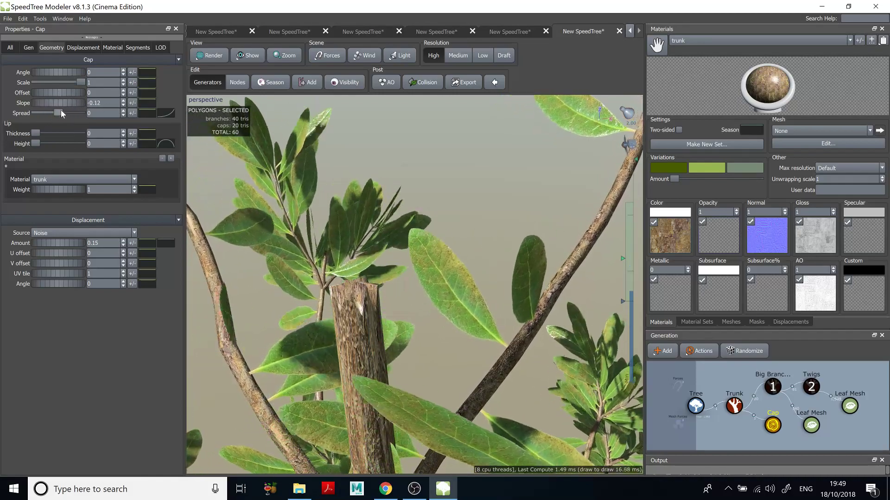
Start a mesh export of the whole tree in the Alembic IO (*.abc) format
scroll(479, 316, down, 8)
middle_drag(524, 417, 538, 326)
scroll(539, 327, down, 6)
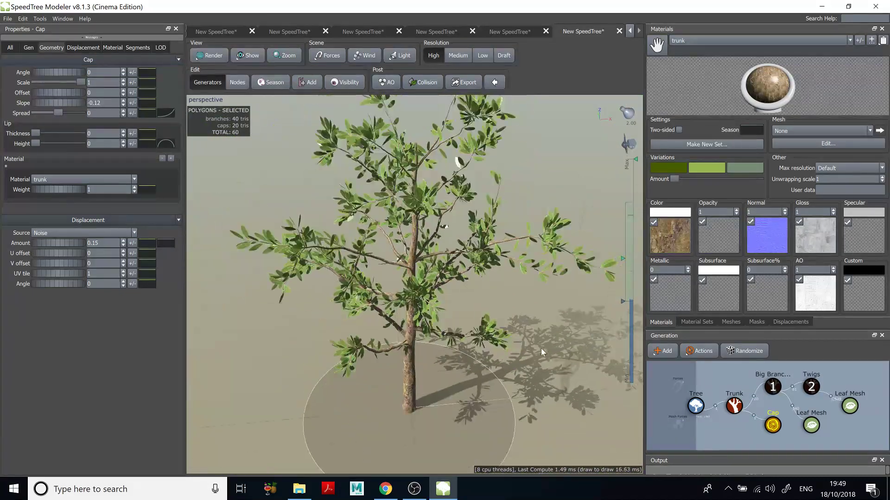
scroll(537, 324, up, 3)
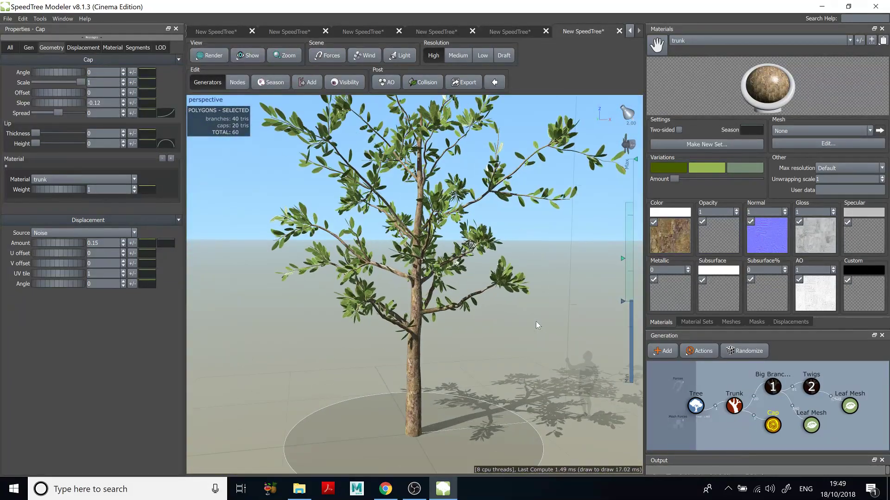
scroll(536, 323, down, 2)
middle_drag(519, 279, 519, 295)
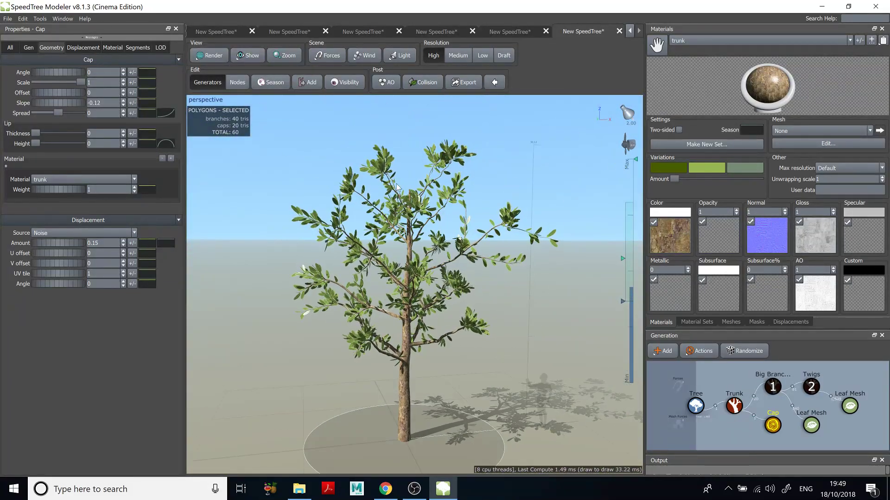
click(8, 19)
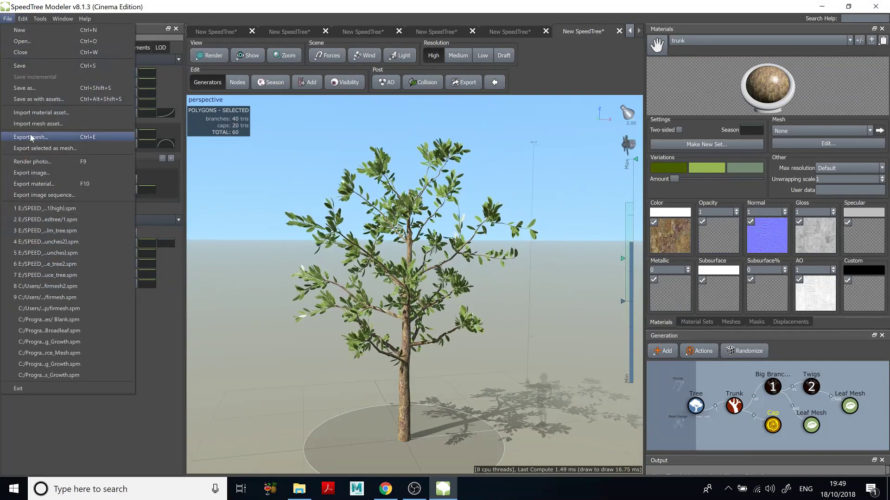
click(45, 138)
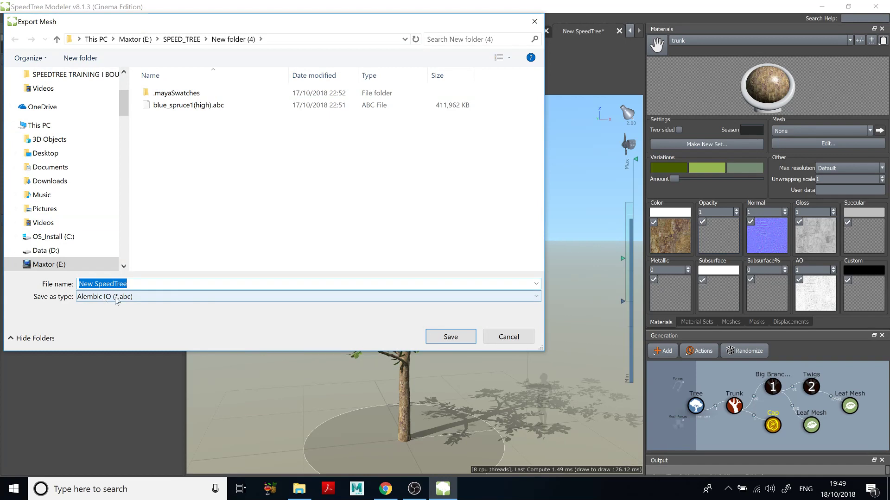
click(116, 298)
click(123, 300)
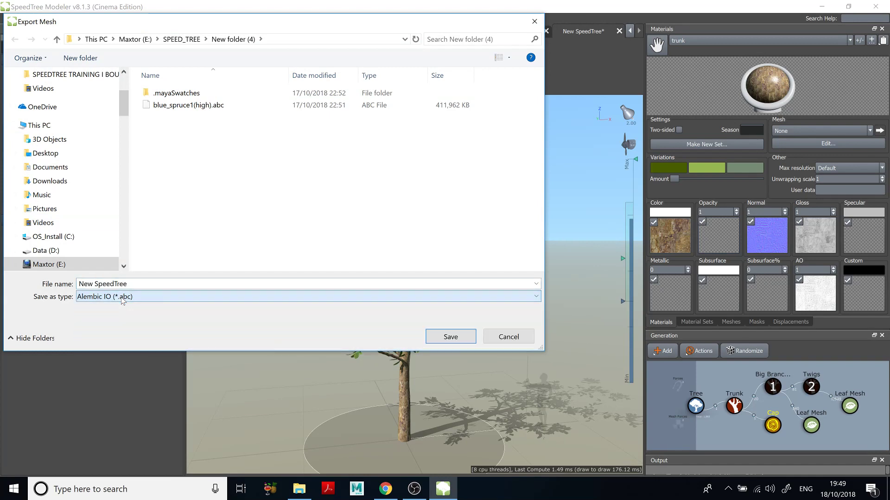
Export the mesh as 8 into the SPEED_TREE folder on Maxtor (E:), with wind animation at 30 fps for 5 seconds
scroll(53, 139, up, 3)
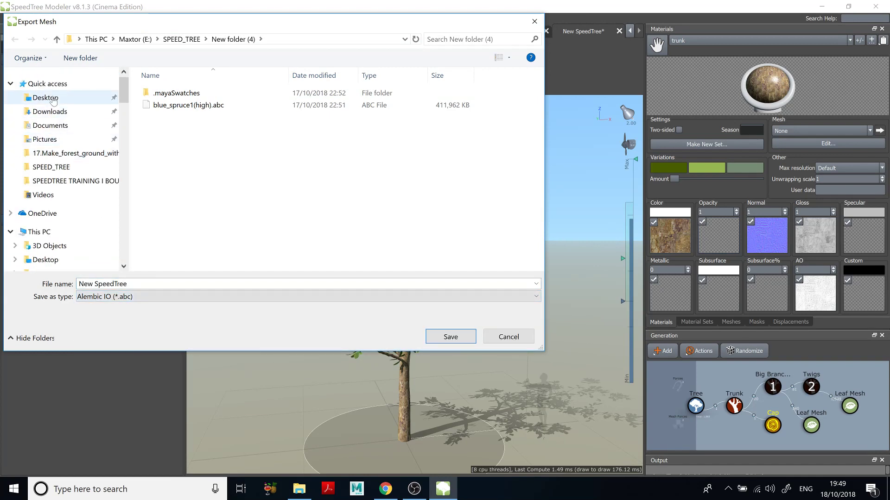
click(49, 232)
scroll(332, 233, down, 1)
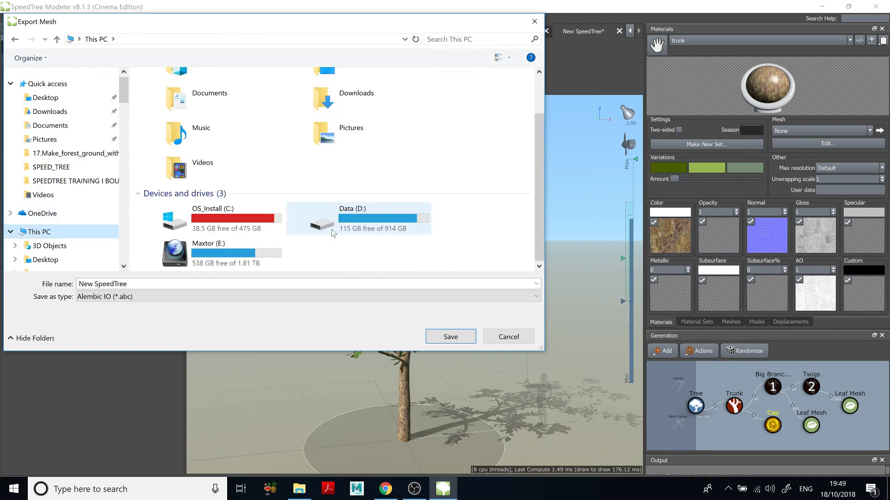
double_click(218, 253)
scroll(209, 220, down, 12)
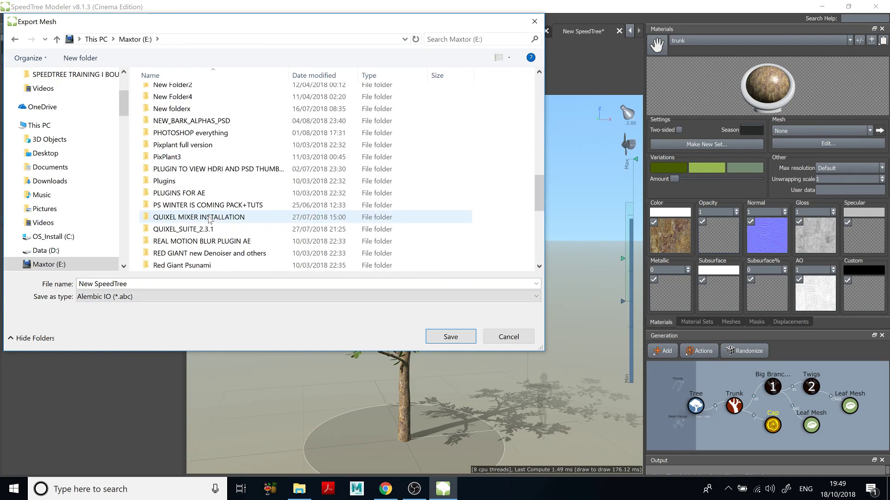
scroll(209, 219, down, 7)
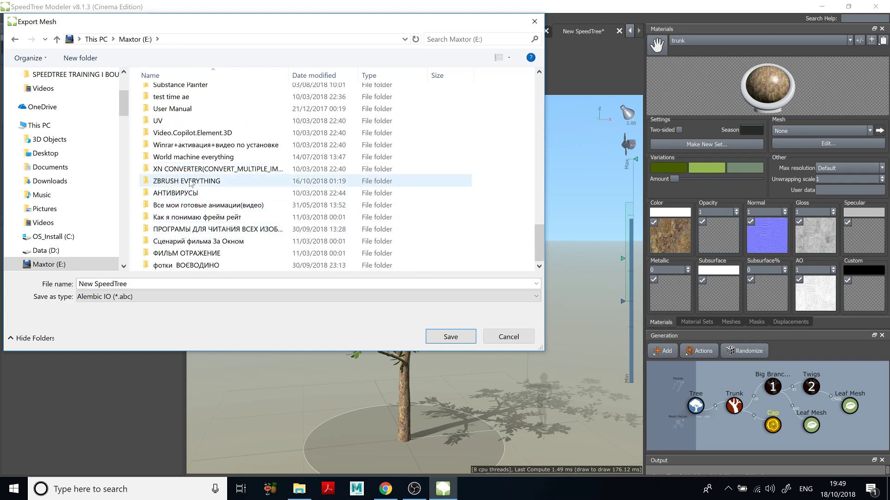
scroll(204, 218, up, 4)
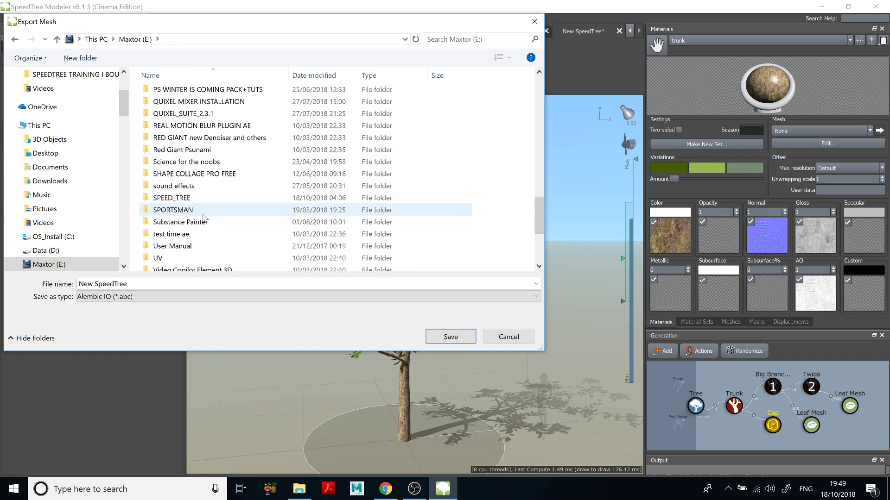
scroll(203, 218, up, 4)
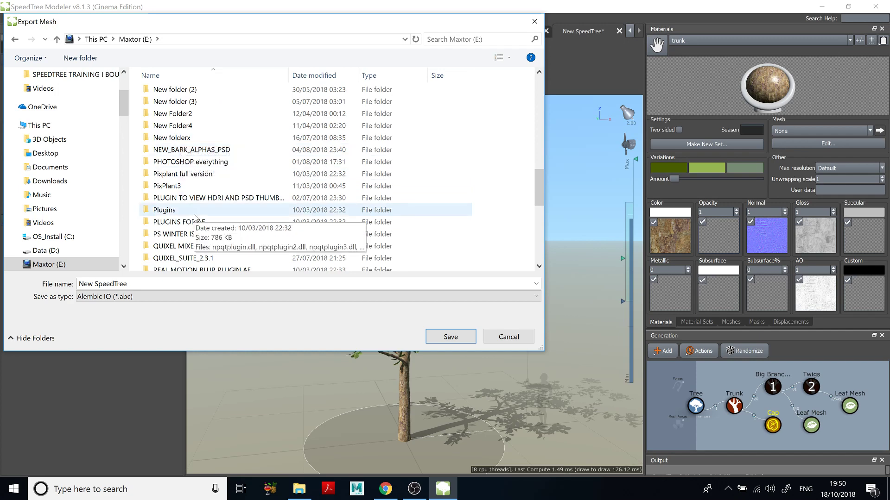
scroll(195, 218, down, 5)
double_click(195, 169)
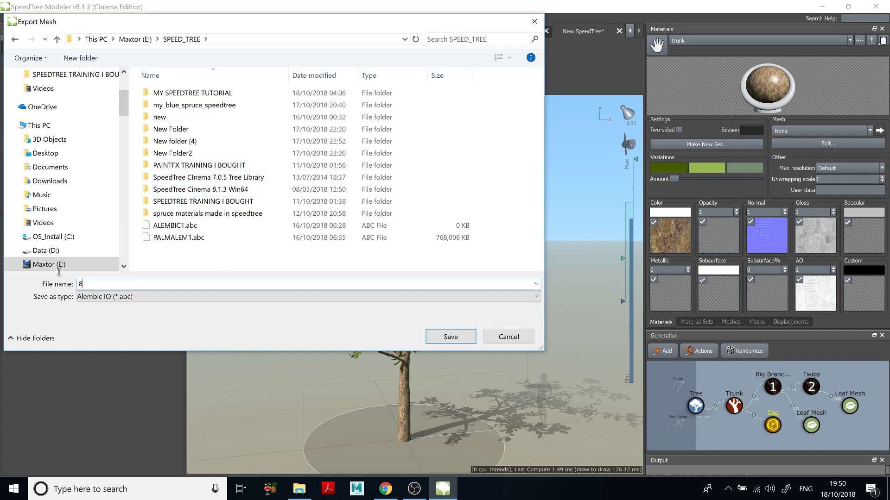
click(450, 337)
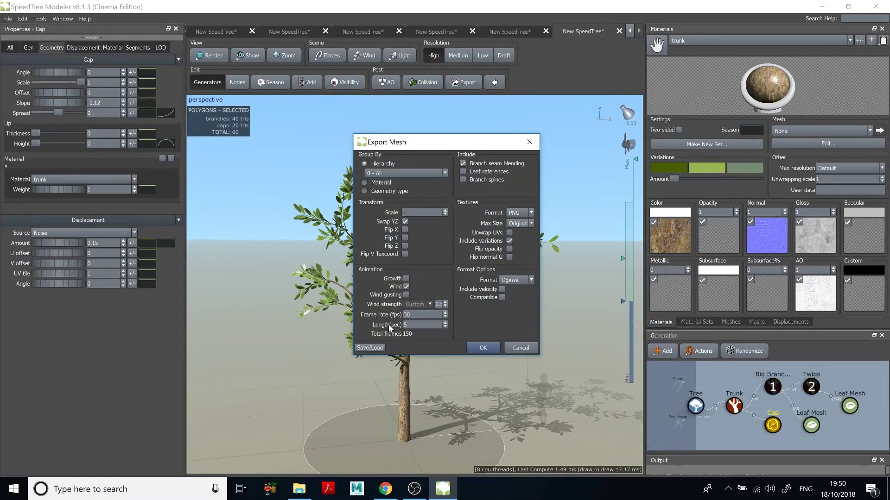
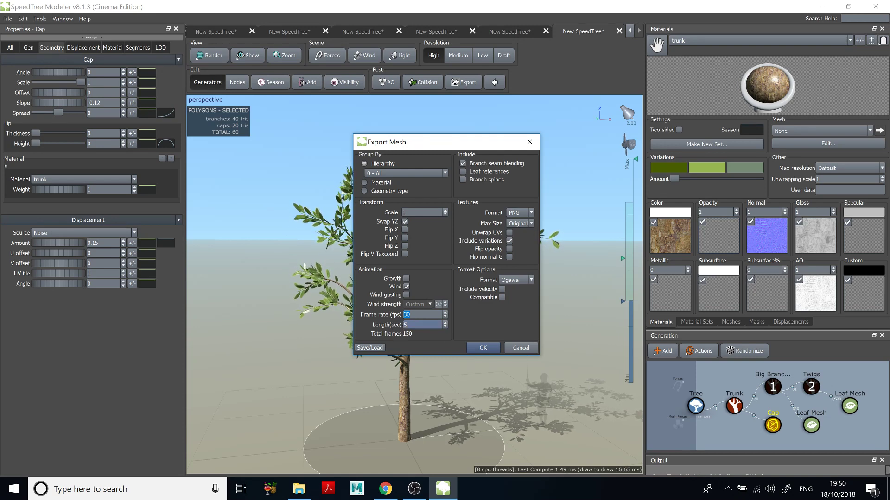
click(483, 348)
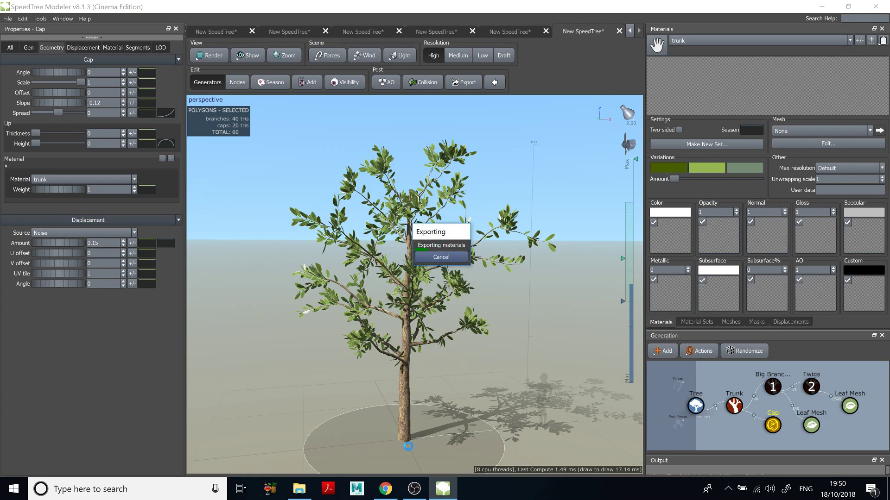
Minimize the modeler and launch both Maya 2017 and Autodesk Maya 2018
right_click(362, 495)
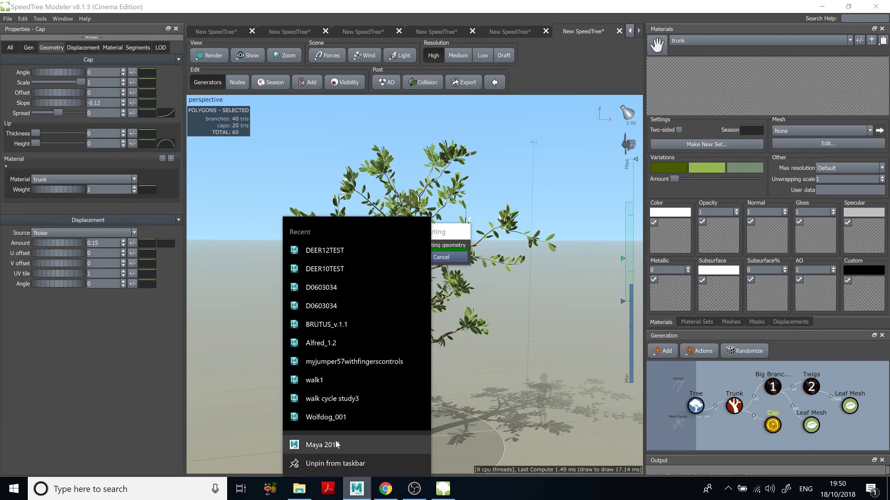
click(821, 6)
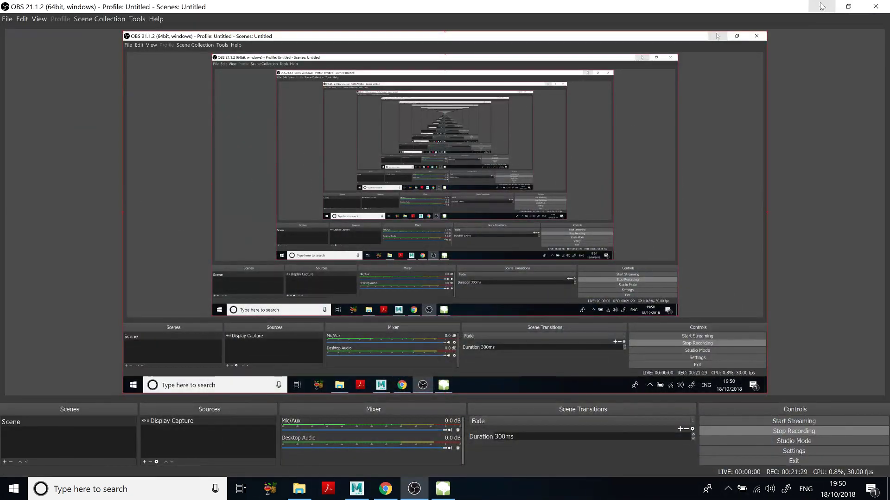
click(14, 489)
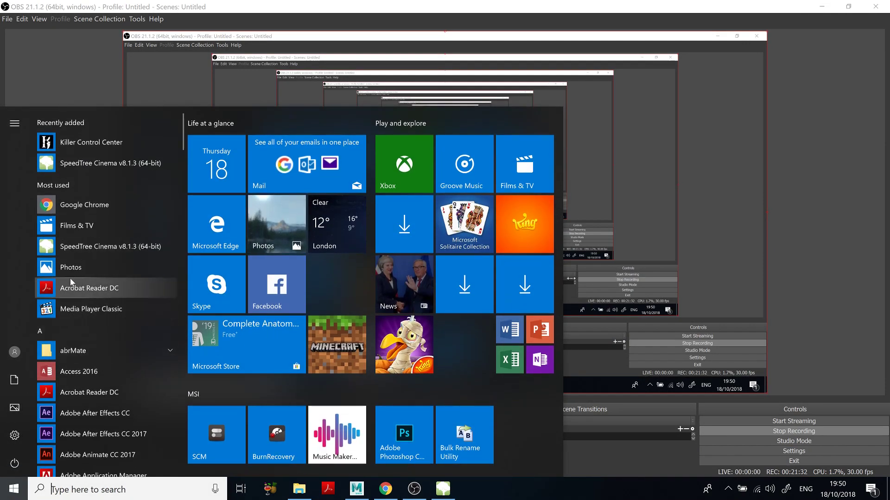
scroll(86, 320, down, 5)
scroll(90, 369, down, 4)
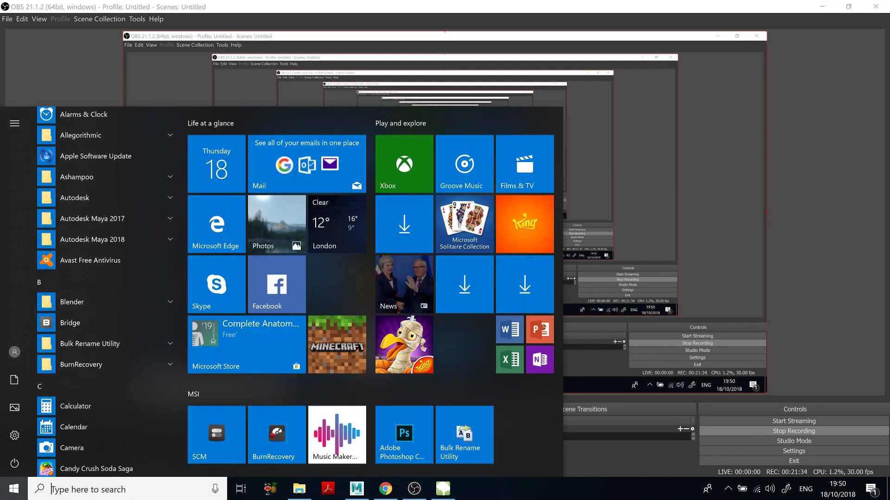
click(125, 489)
text(maya)
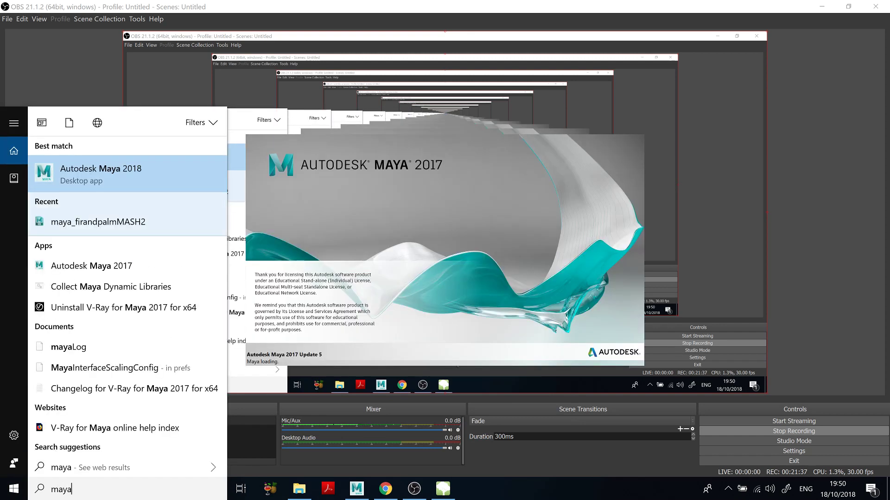
click(121, 169)
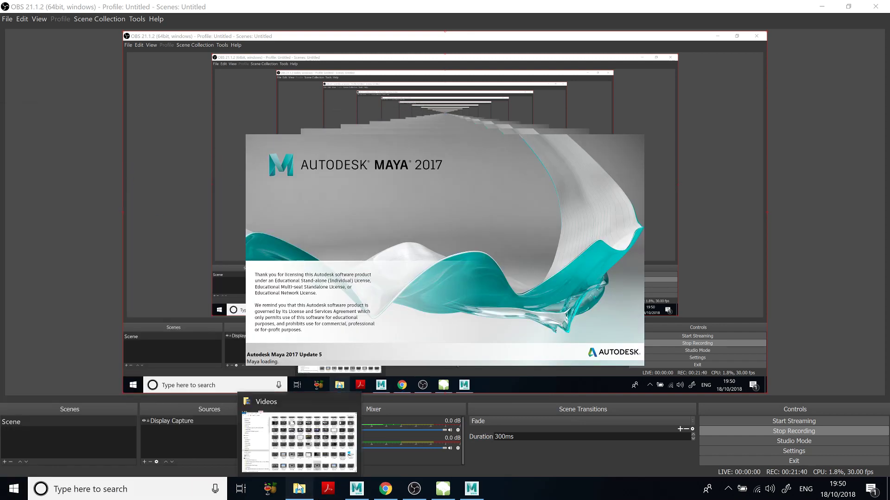
Switch to File Explorer and open the SPEED_TREE folder on Maxtor (E:) to view the exported files
click(298, 431)
click(45, 350)
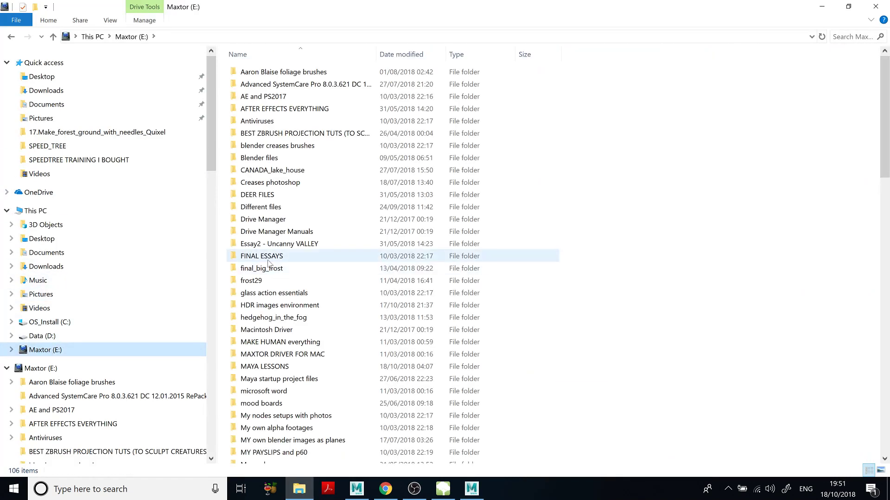
scroll(294, 388, down, 14)
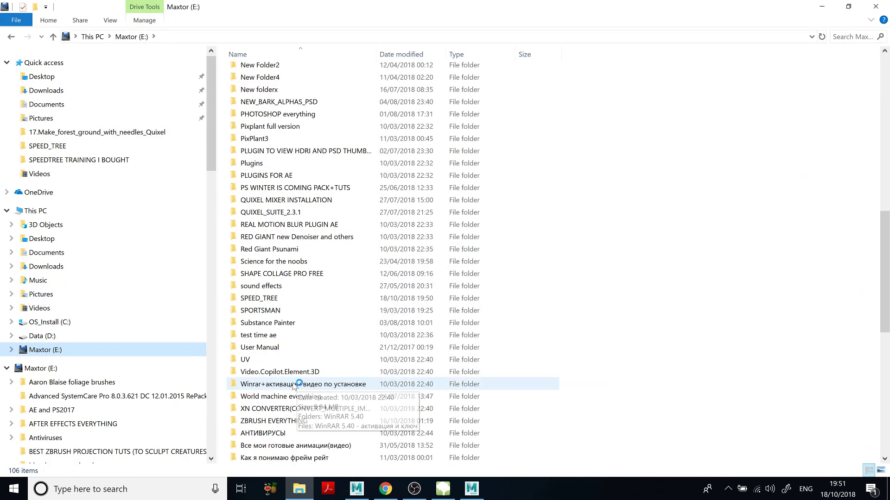
double_click(292, 299)
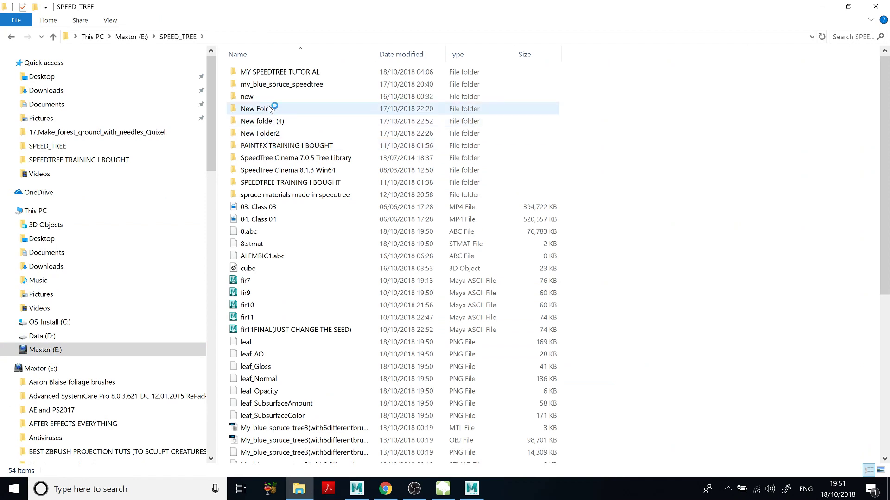
Locate and select SpeedTreeImporter.py in the scripts\Maya folder of SpeedTree Cinema v8.1.3, under Program Files on OS_Install (C:)
click(50, 322)
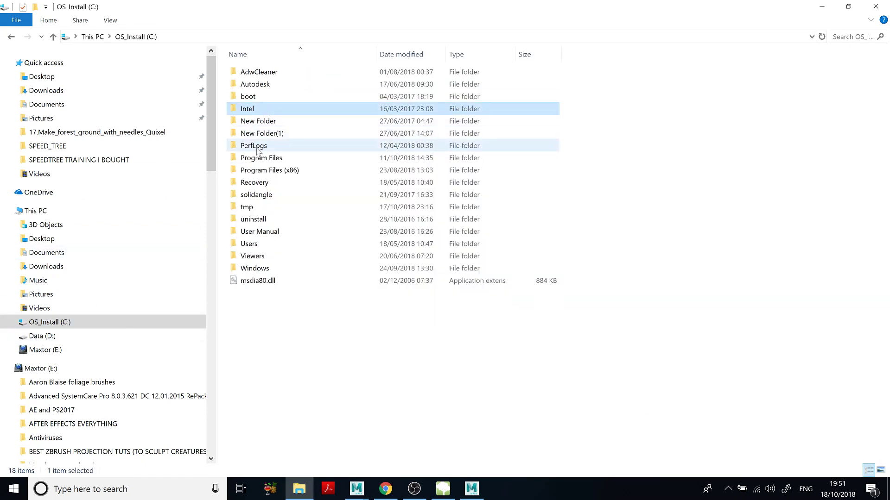
double_click(262, 158)
scroll(266, 160, down, 4)
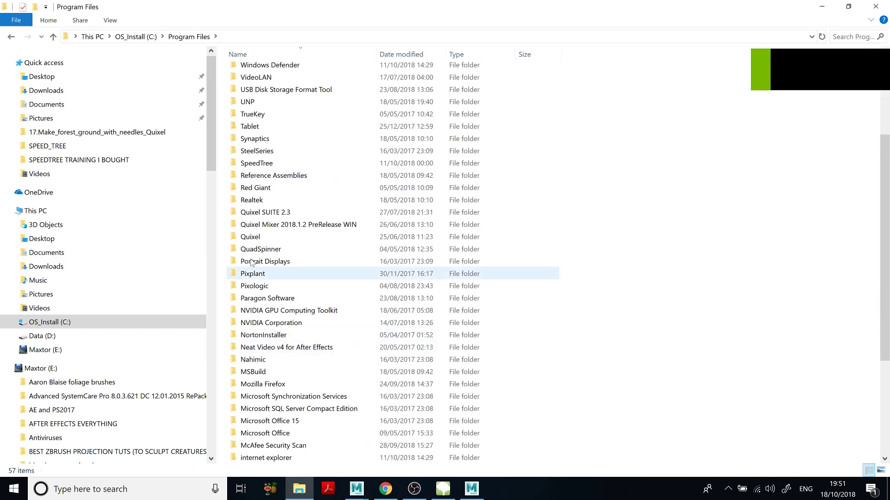
double_click(263, 164)
double_click(267, 74)
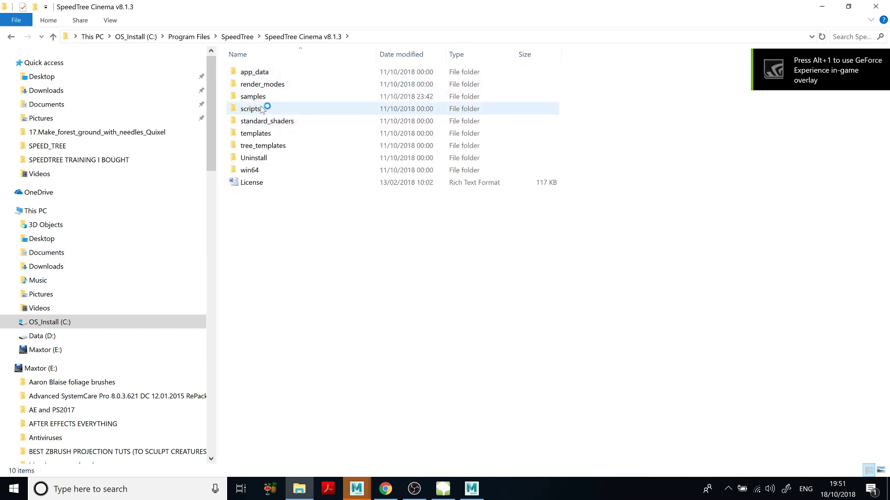
double_click(269, 94)
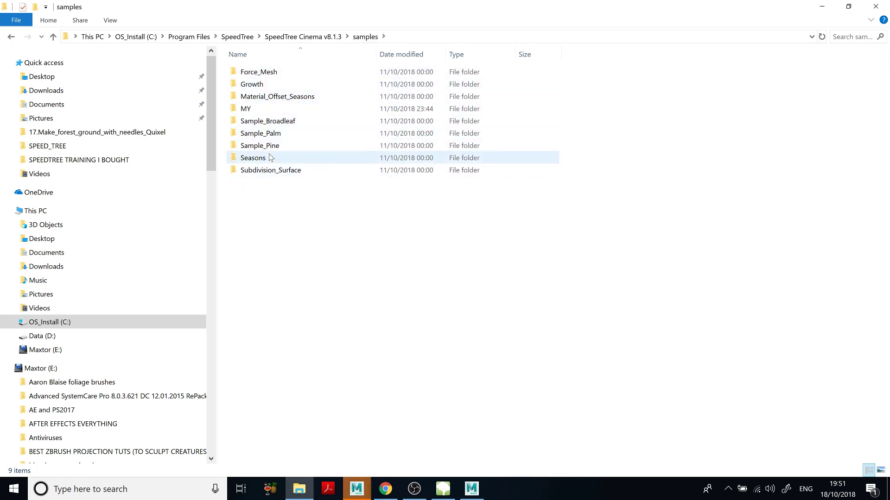
click(11, 38)
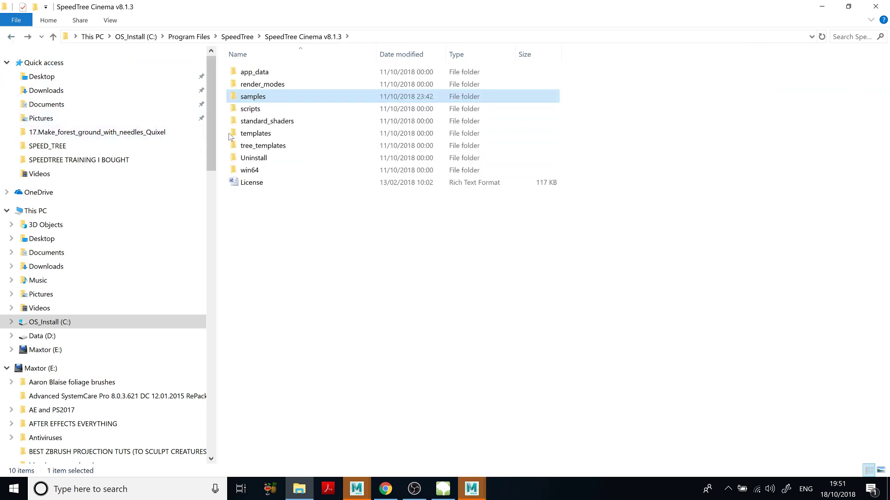
double_click(252, 109)
double_click(256, 121)
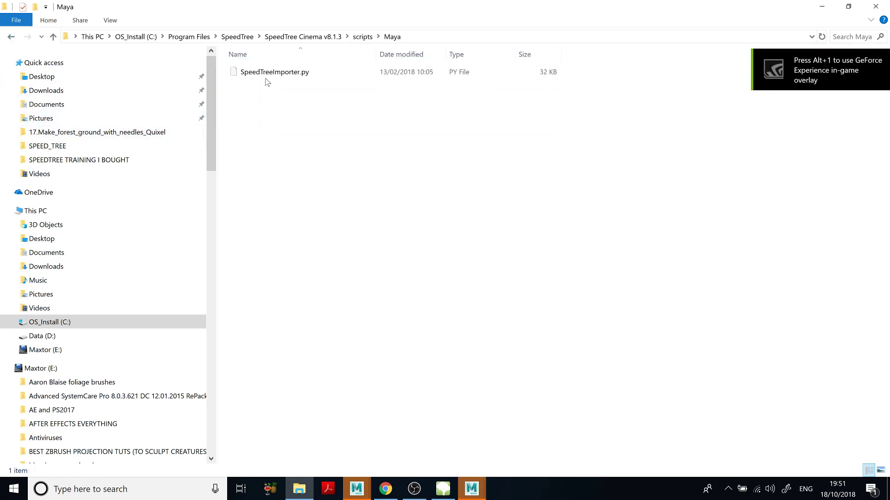
click(304, 77)
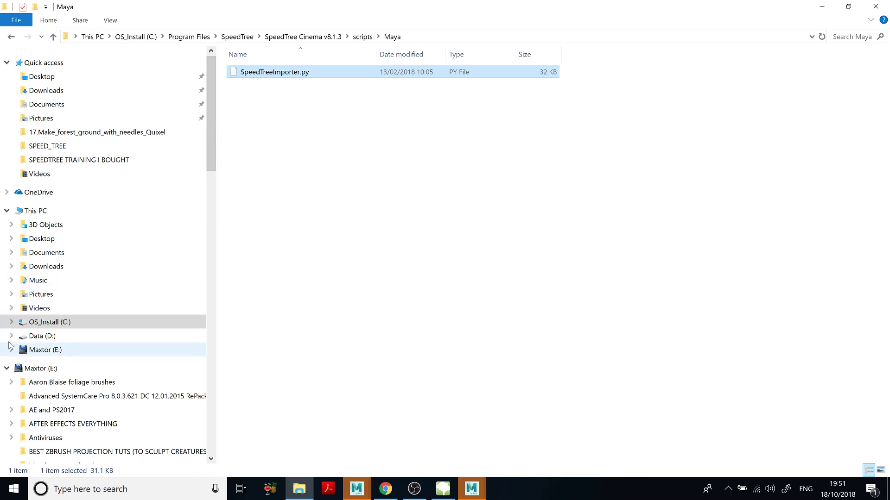
Open Maya2018's bin\plug-ins folder under Program Files\Autodesk on OS_Install (C:) and look for SpeedTreeImporter.py
click(50, 337)
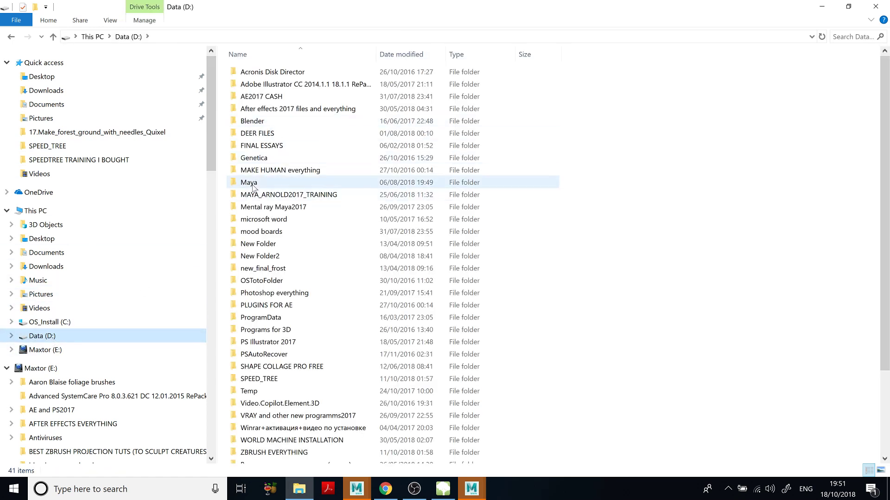
click(49, 323)
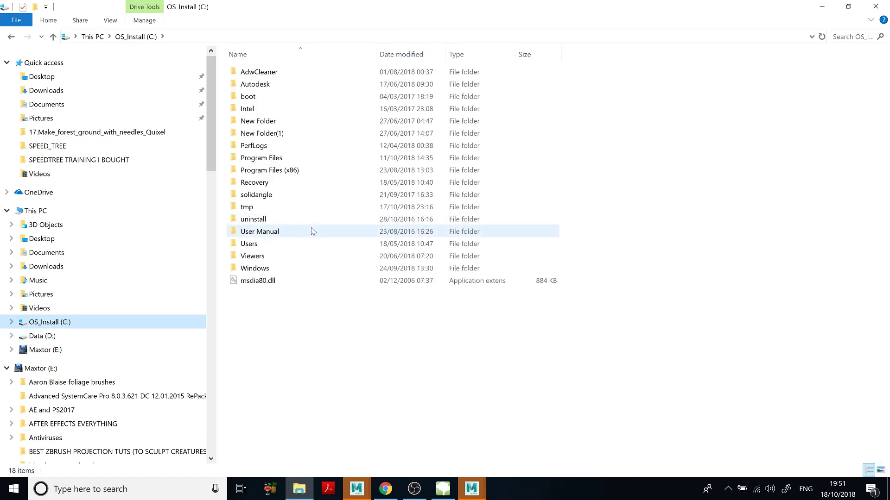
double_click(284, 159)
scroll(327, 424, down, 8)
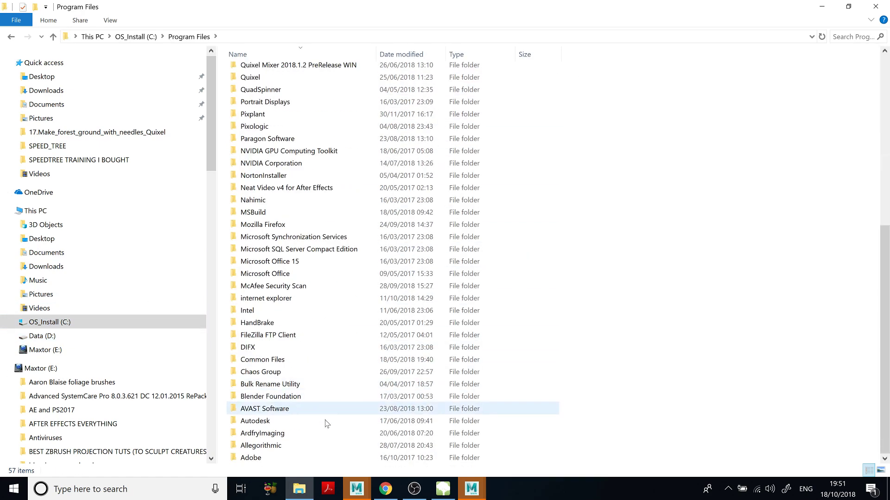
double_click(285, 422)
double_click(267, 95)
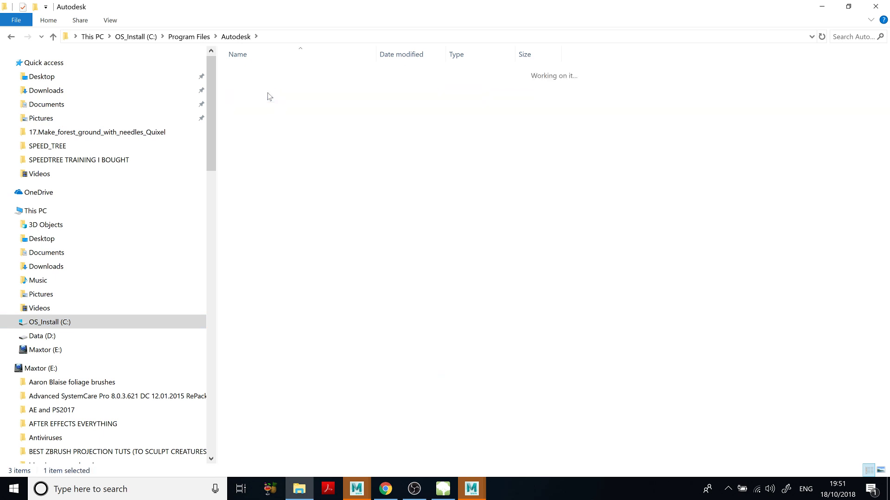
double_click(267, 85)
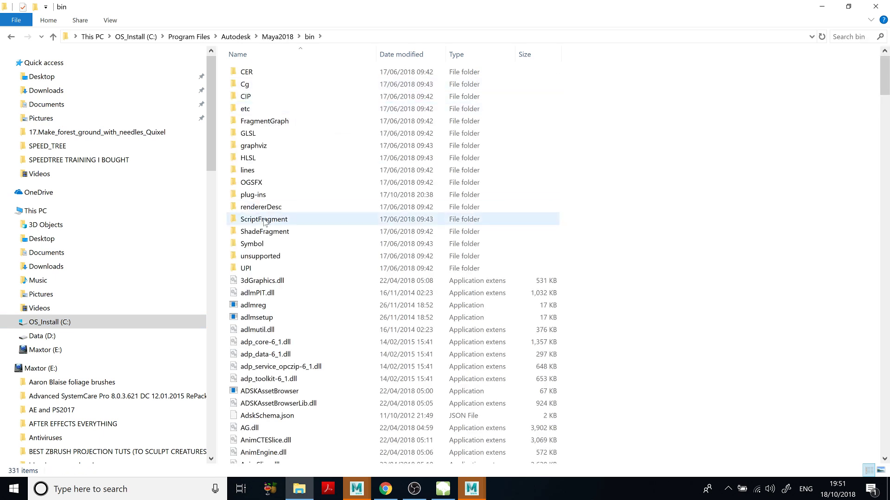
double_click(259, 195)
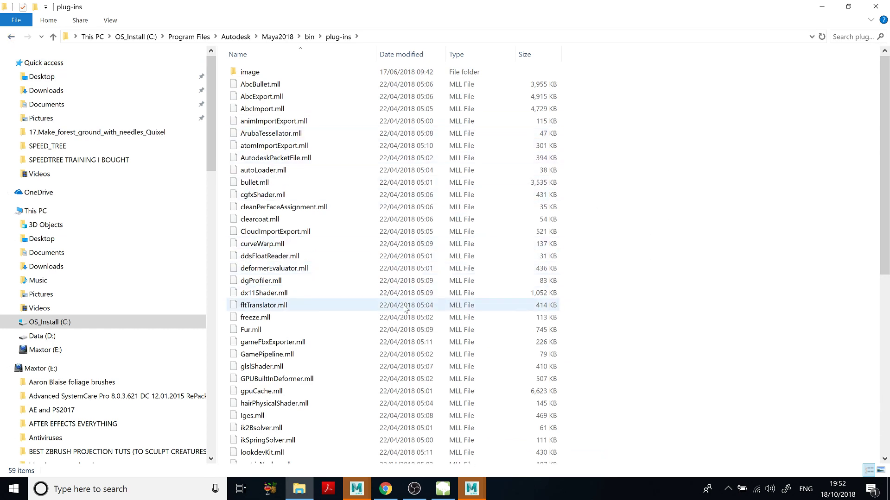
scroll(409, 295, down, 9)
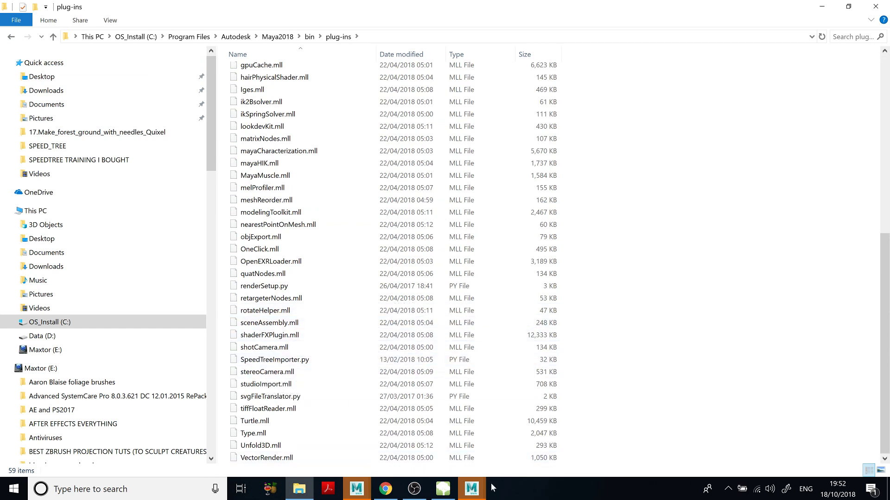
Switch to Autodesk Maya 2018 and minimize the floating Attribute Editor
mouse_move(489, 477)
click(520, 433)
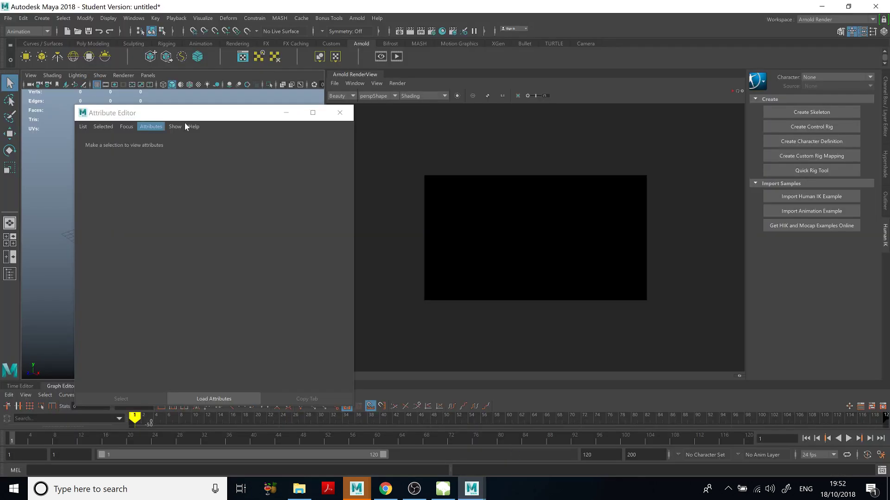
click(286, 113)
click(134, 18)
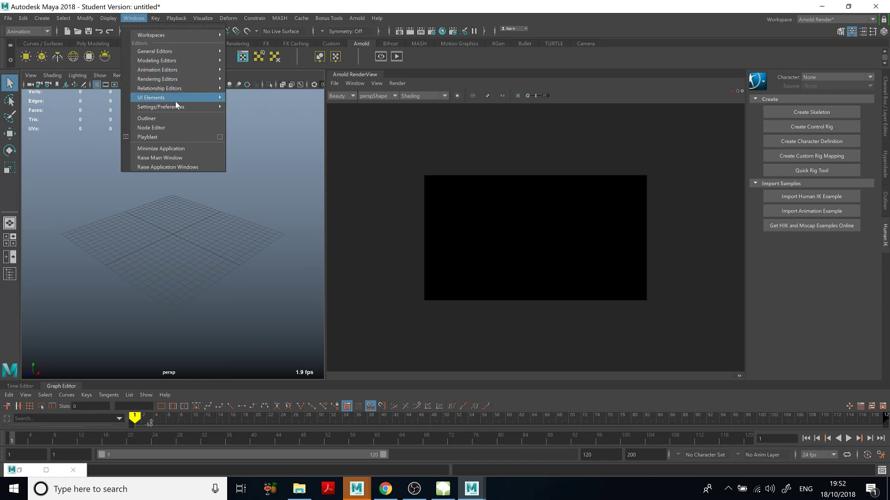
mouse_move(189, 107)
click(253, 116)
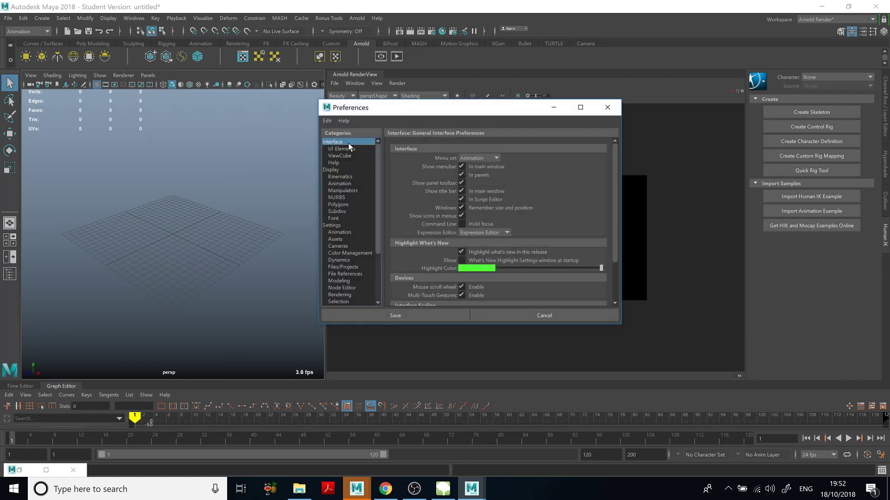
click(607, 107)
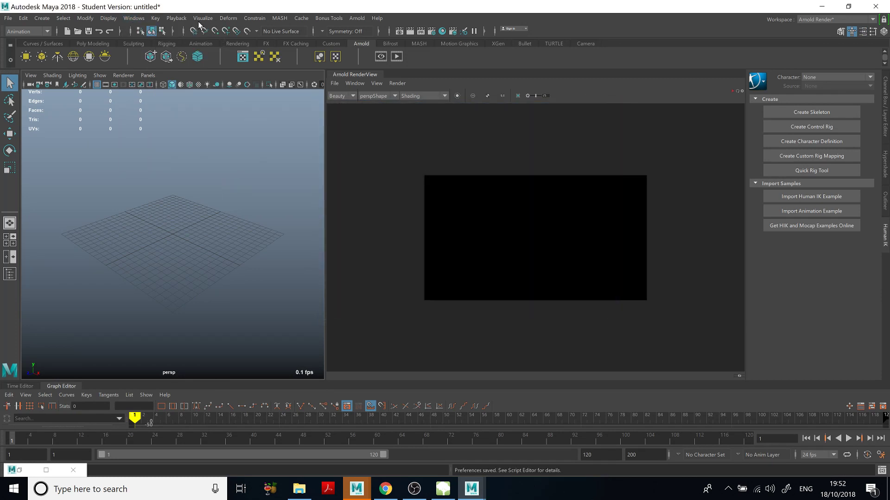
Check the load state of SpeedTreeImporter.py in the Plug-in Manager, then close the manager
click(144, 21)
mouse_move(201, 104)
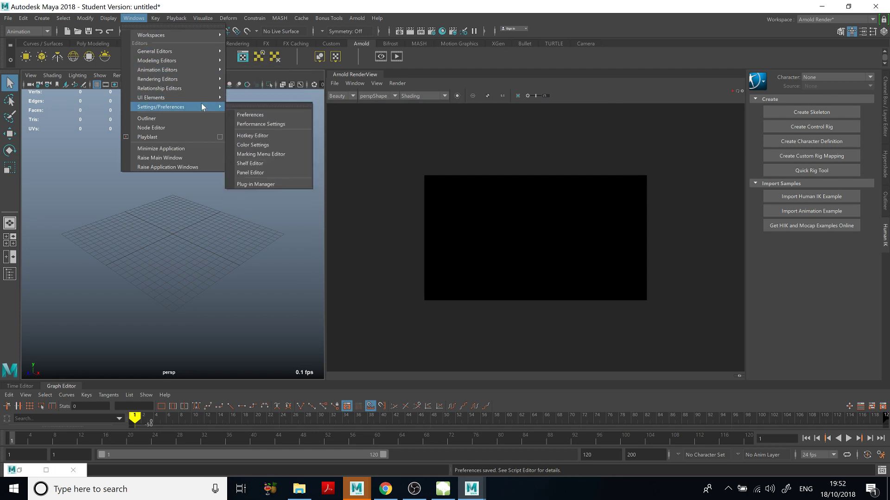
click(268, 183)
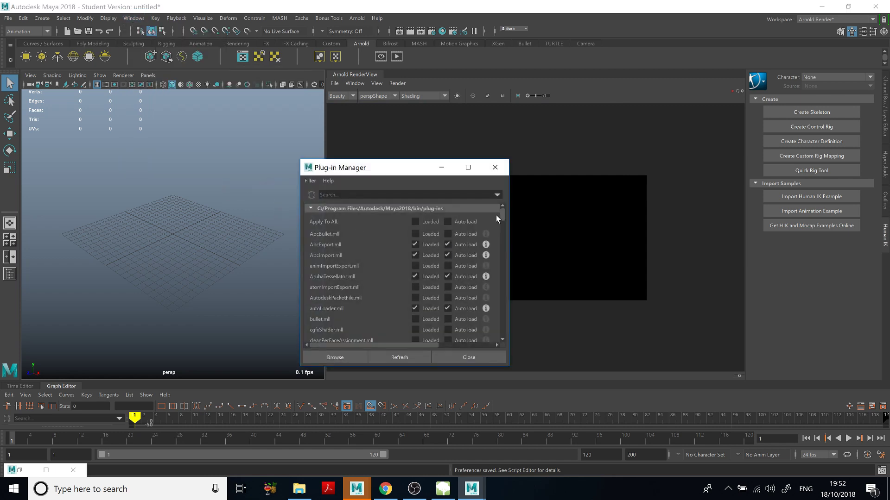
drag(503, 216, 519, 300)
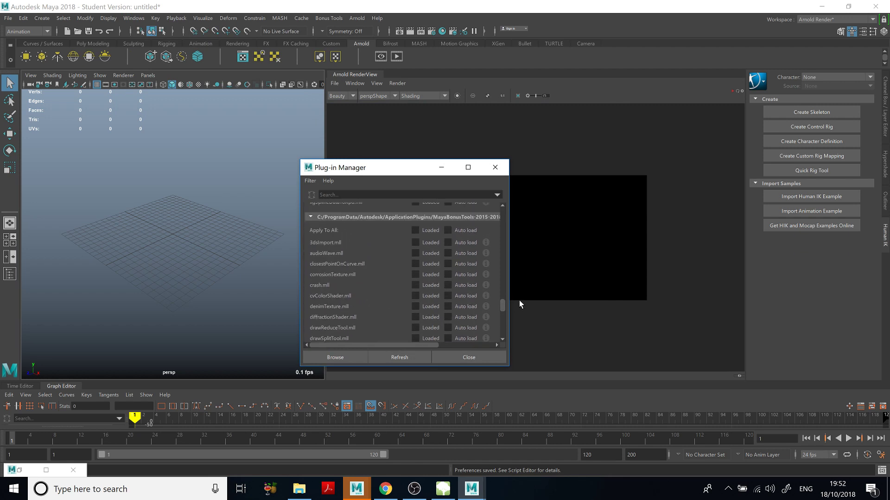
scroll(371, 274, up, 5)
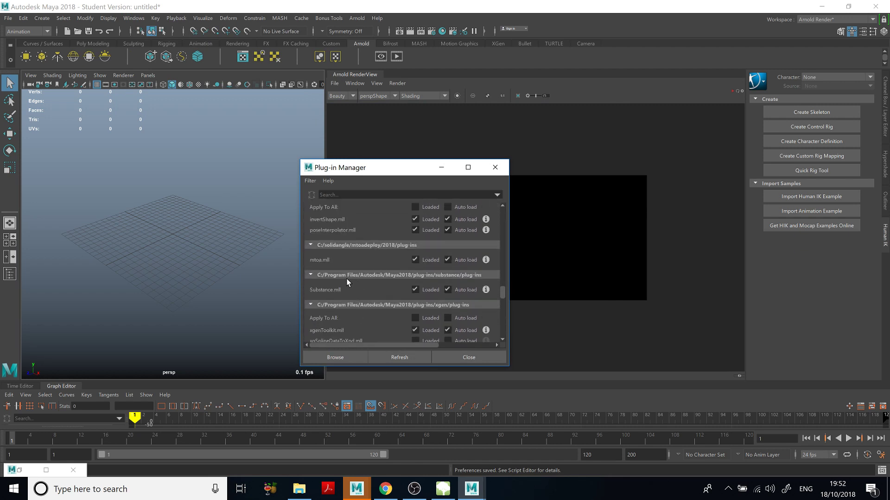
scroll(343, 282, up, 2)
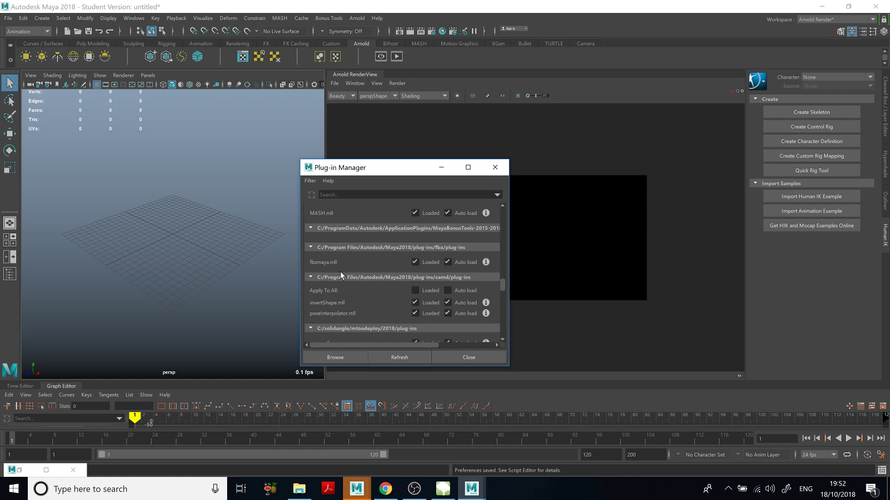
scroll(334, 272, up, 3)
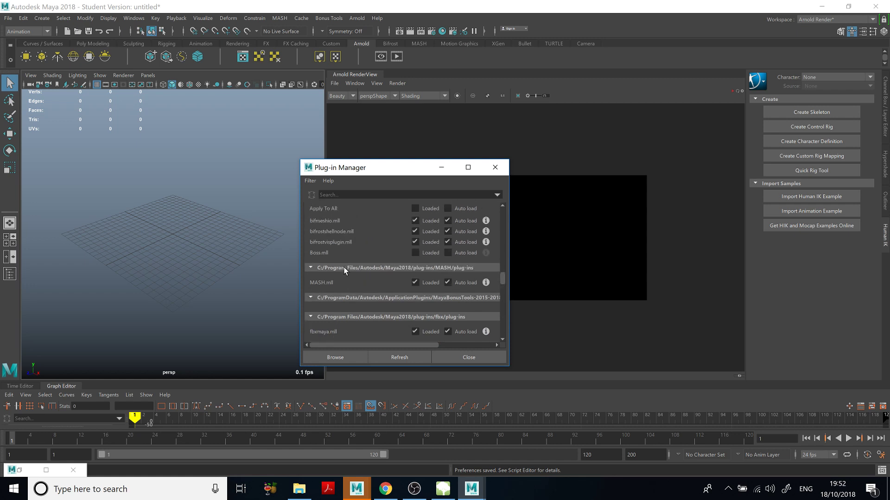
scroll(343, 267, down, 5)
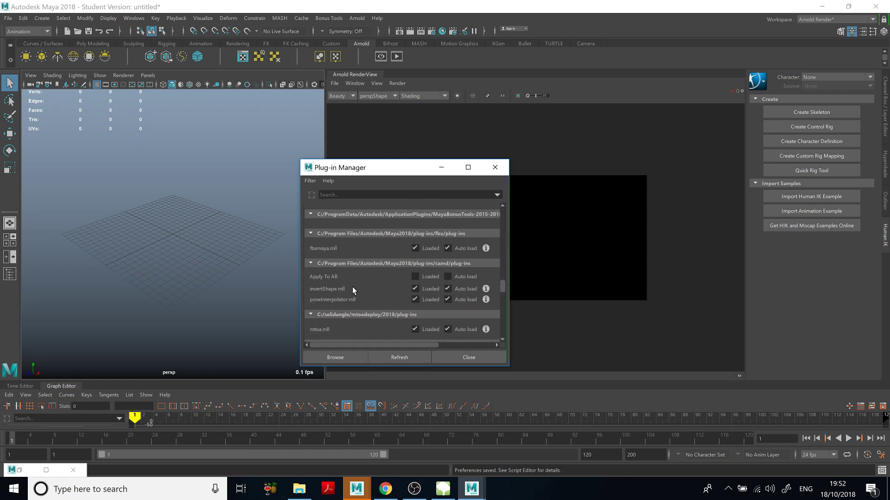
drag(506, 291, 506, 259)
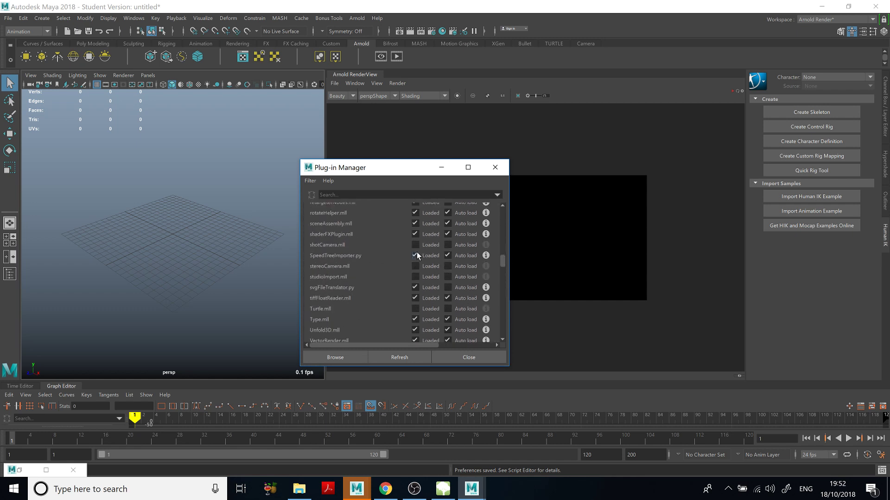
click(495, 168)
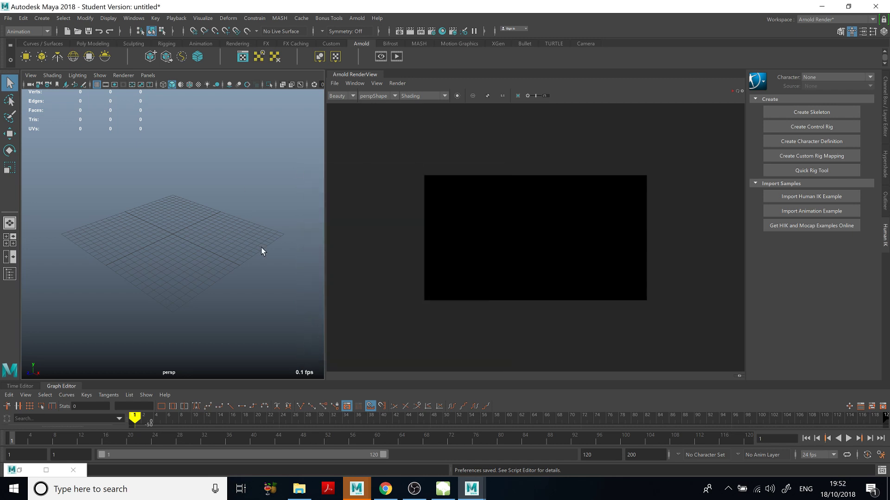
Open the import options and start an import with the file type SpeedTree for Arnold 5
click(7, 19)
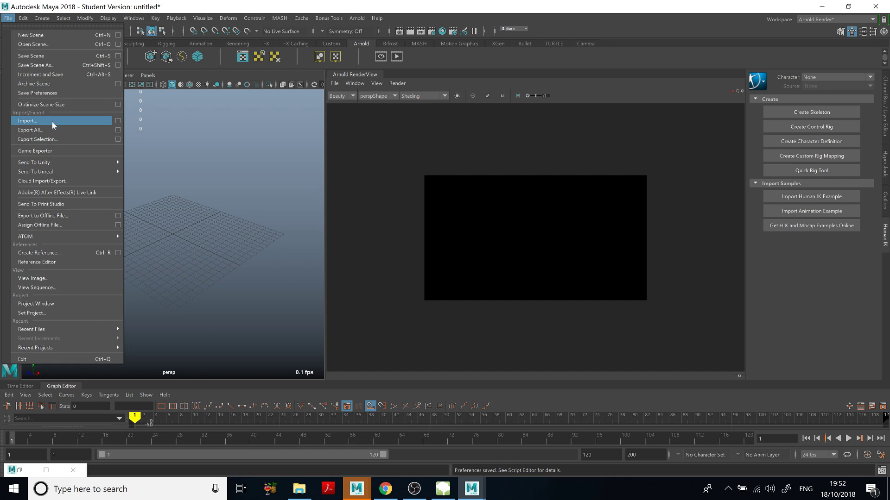
click(118, 121)
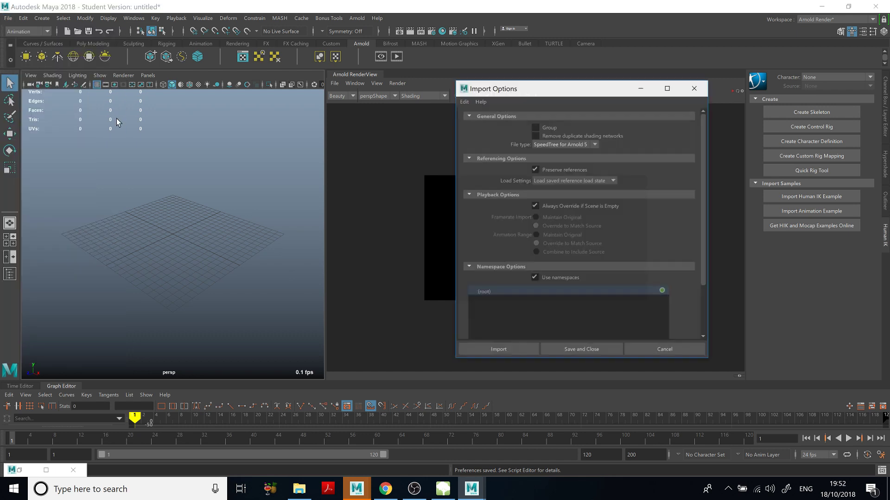
drag(704, 148, 724, 237)
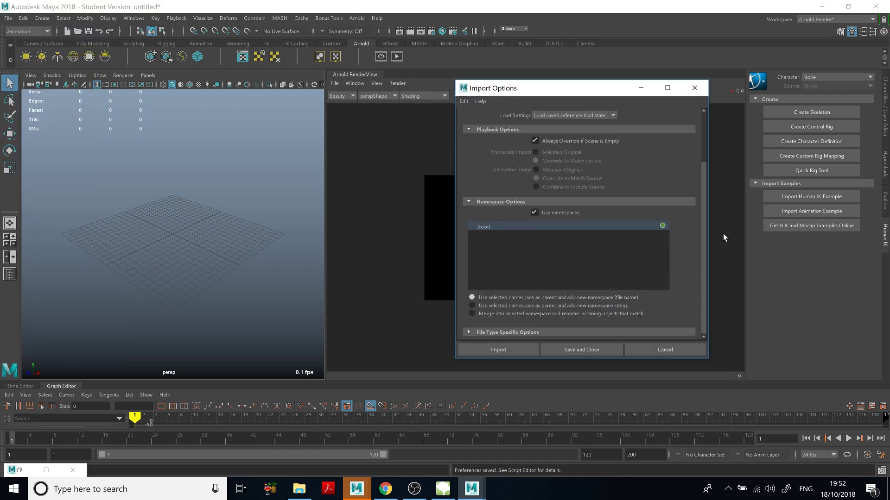
click(511, 350)
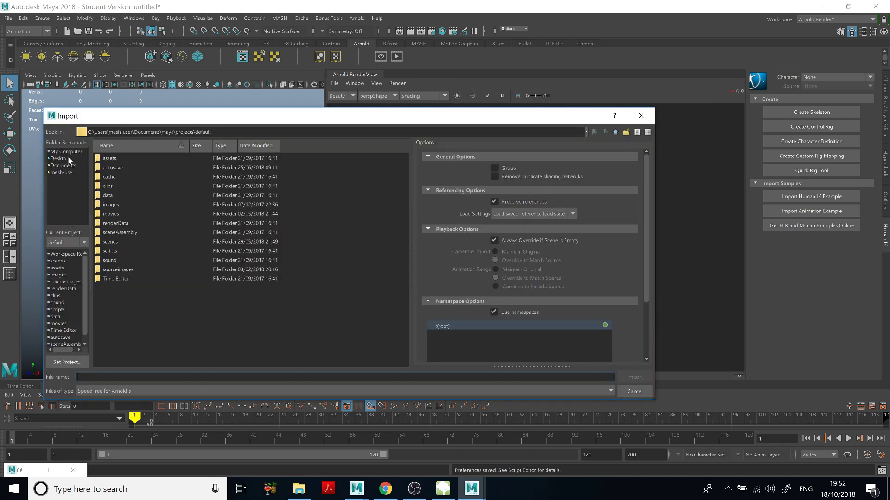
Import 8.stmat from the SPEED_TREE folder on the Maxtor (E:) drive
click(67, 152)
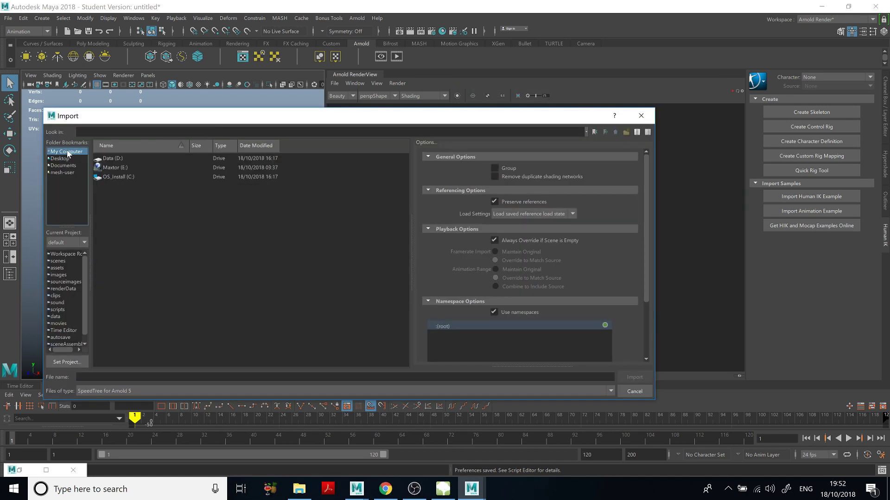
double_click(119, 167)
scroll(151, 301, down, 10)
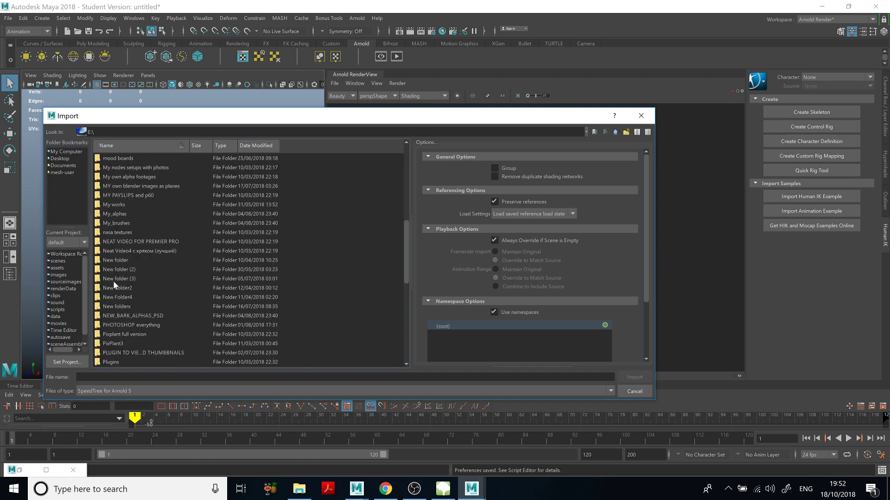
scroll(125, 283, down, 8)
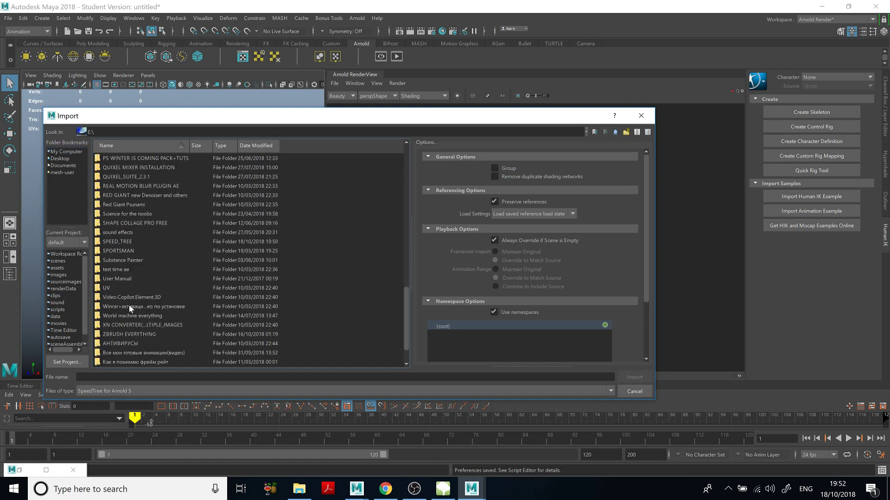
double_click(132, 239)
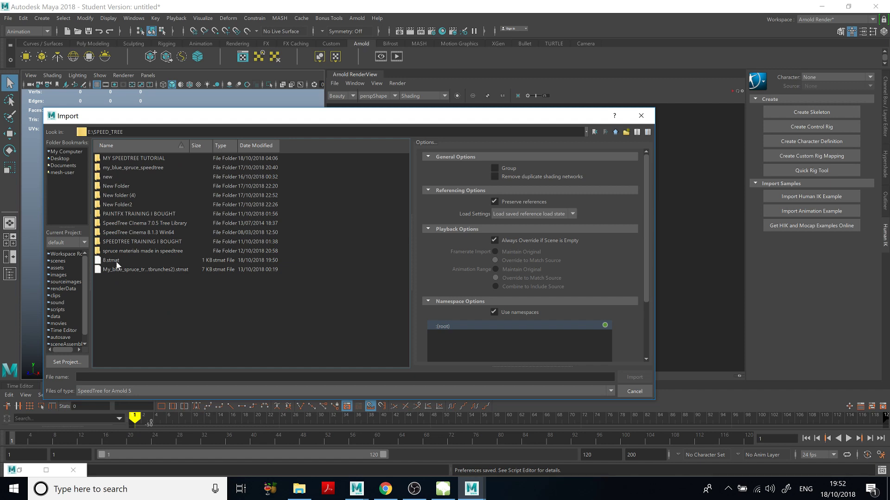
click(111, 261)
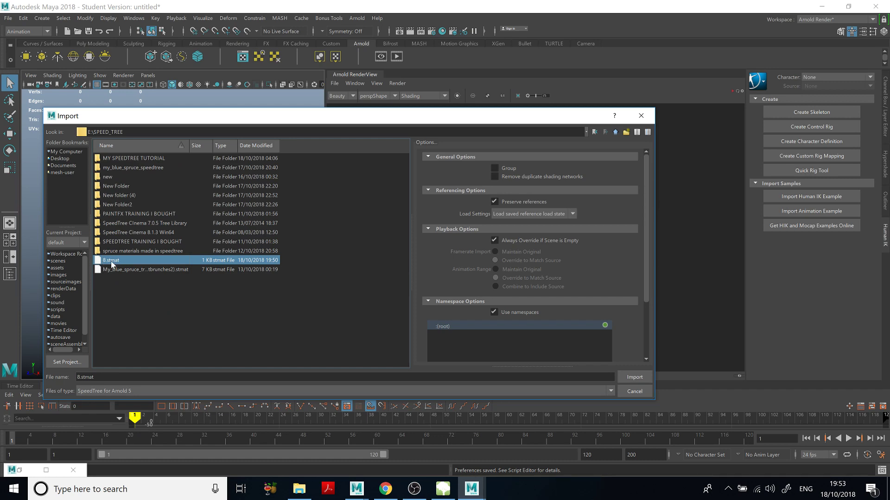
click(635, 378)
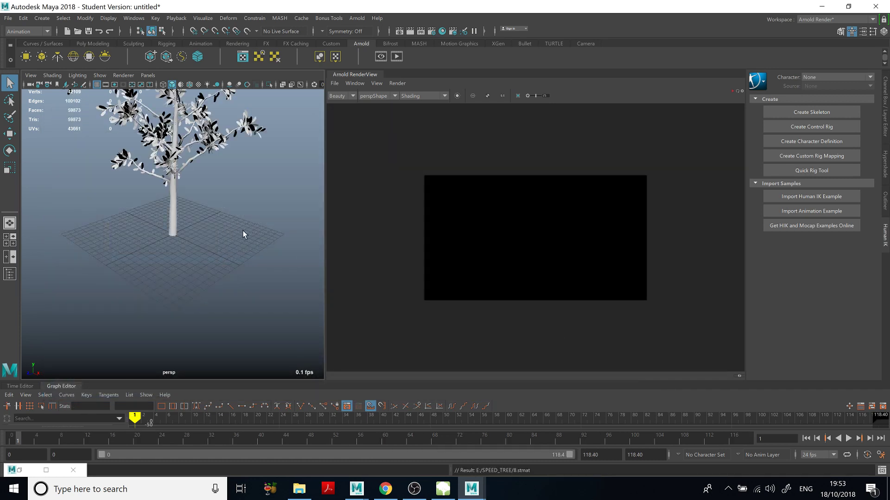
Play the imported tree's wind animation in the perspective view, inspect the moving branches and leaves, and stop playback
click(848, 439)
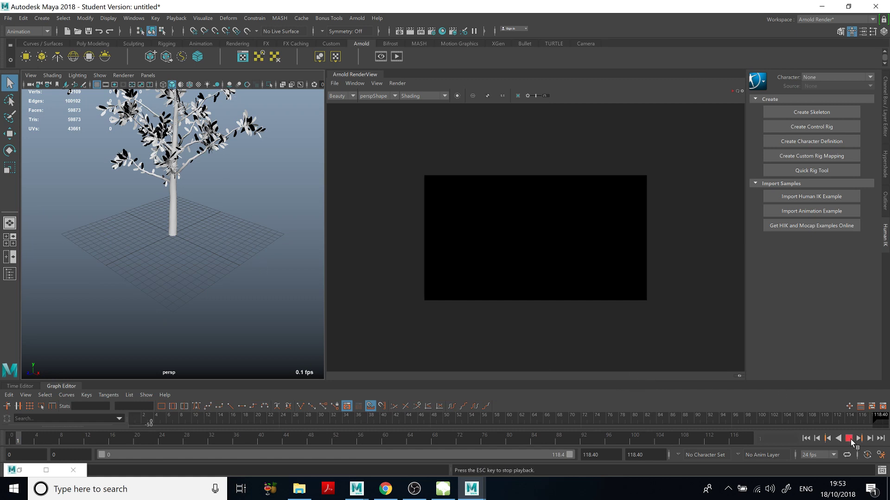
alt+middle_drag(229, 210, 241, 276)
scroll(242, 276, up, 4)
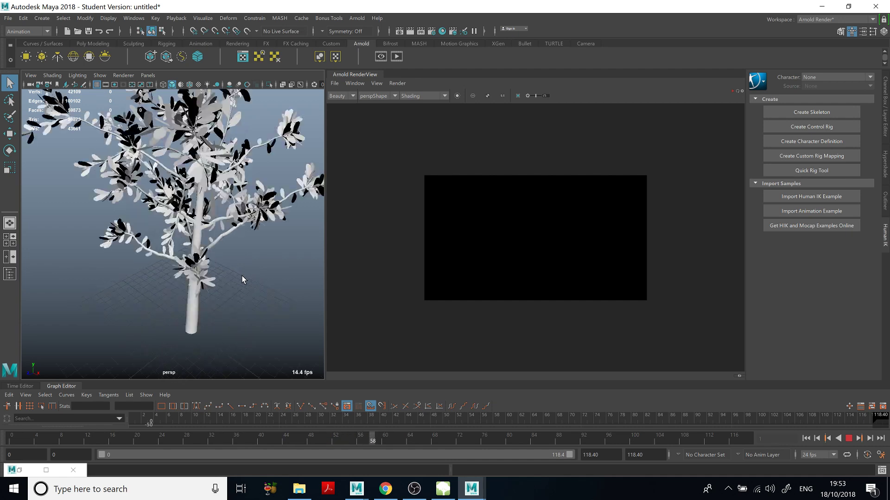
scroll(246, 268, down, 2)
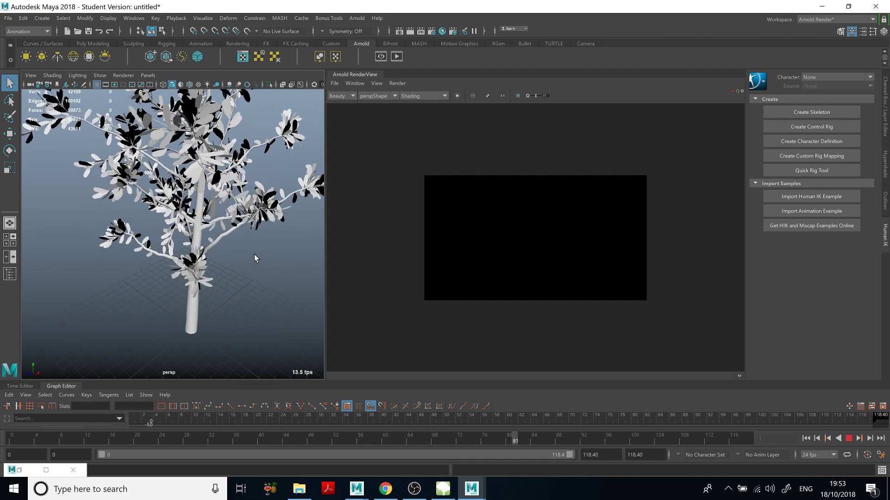
click(848, 439)
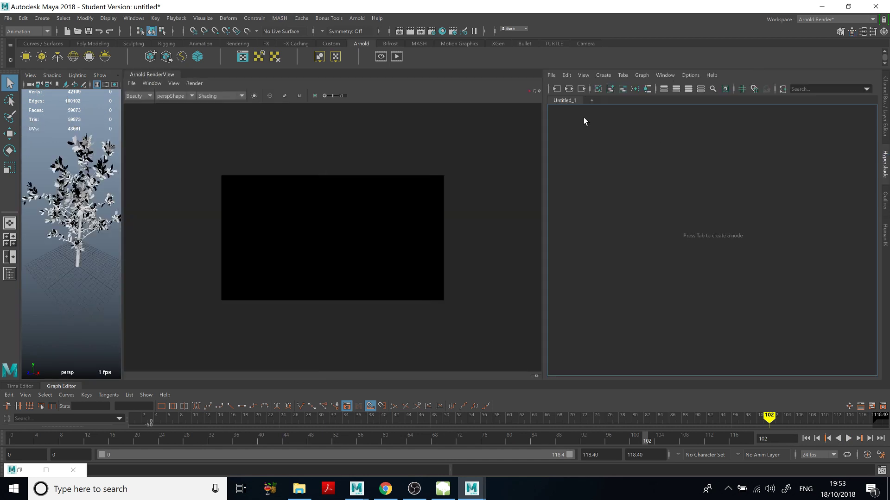
Graph the tree's _leaf_MatSG and _trunk_MatSG shading groups with their full input and output connections in the Hypershade
click(567, 88)
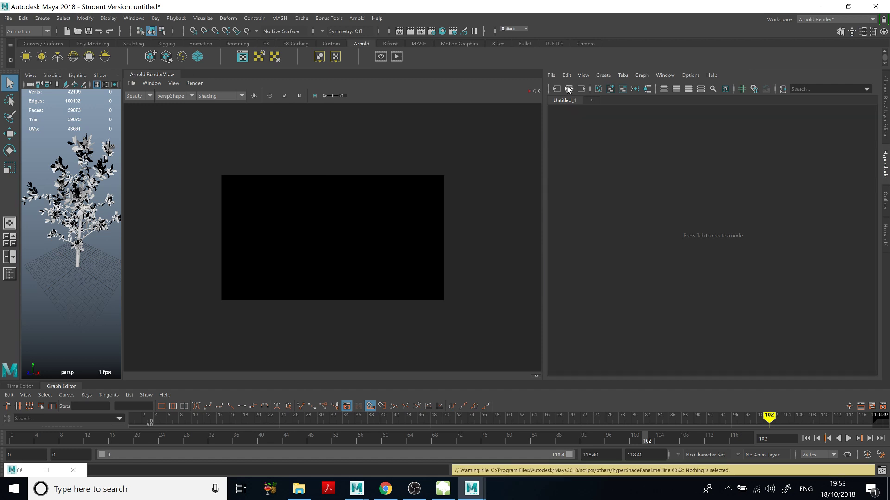
click(77, 264)
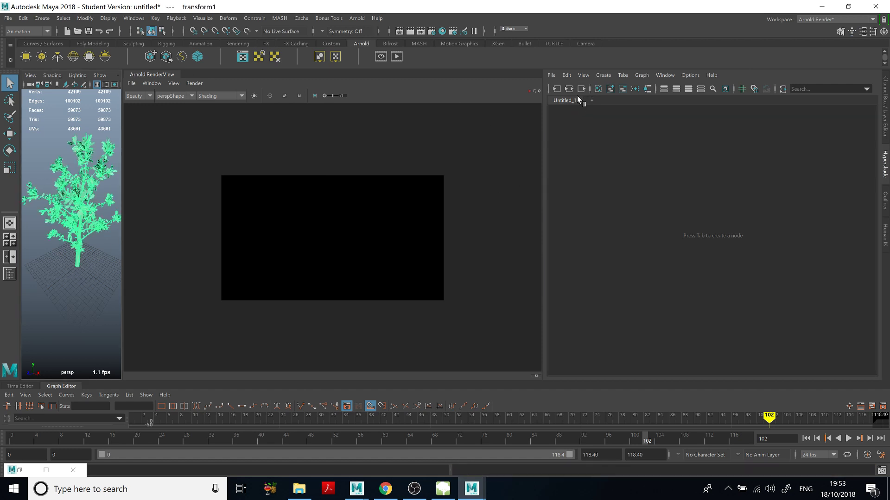
click(568, 89)
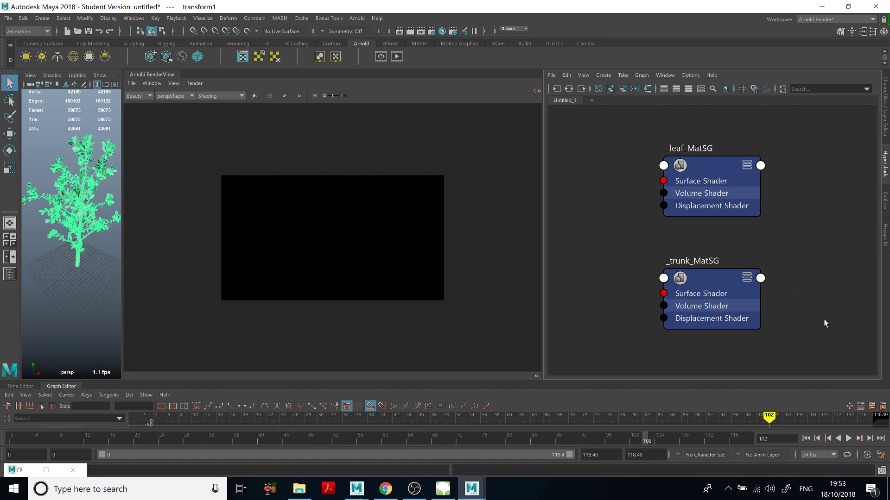
mouse_move(824, 323)
mouse_down()
mouse_move(739, 272)
mouse_move(658, 153)
mouse_up()
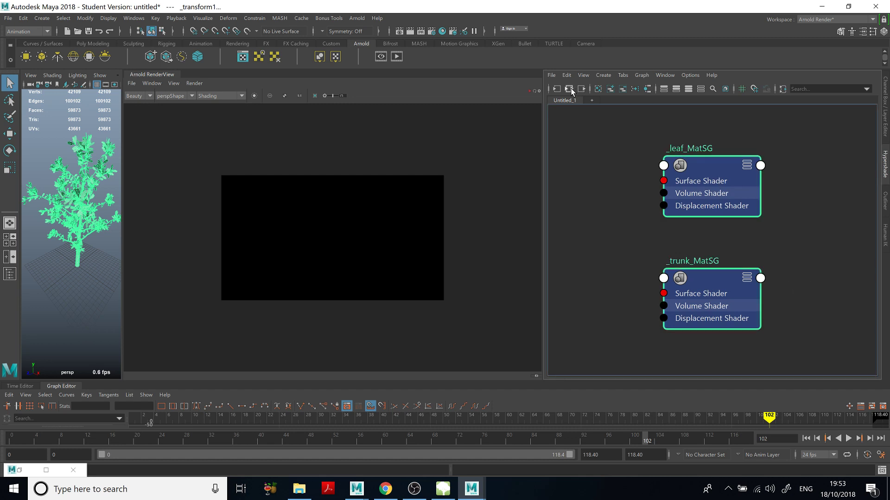
click(569, 88)
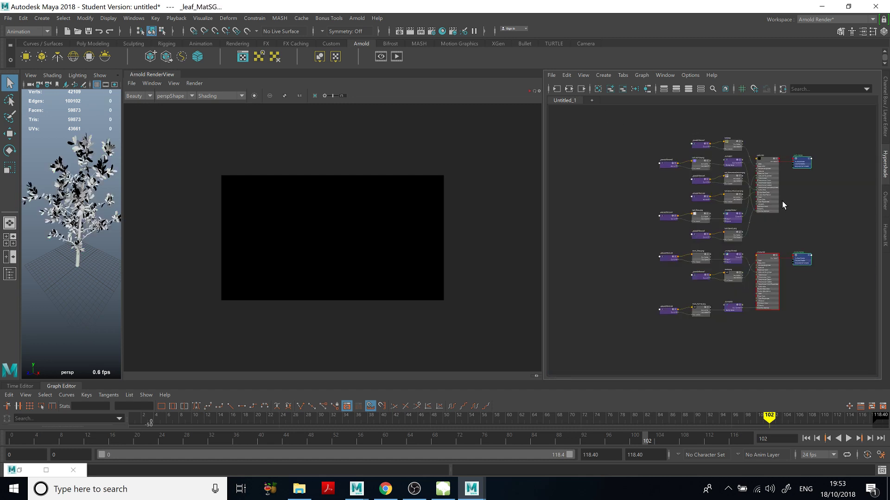
Examine which texture maps feed the _leaf_Mat shader's inputs, continuing down the graph to the _trunk_Mat network
scroll(782, 201, up, 6)
scroll(818, 271, down, 3)
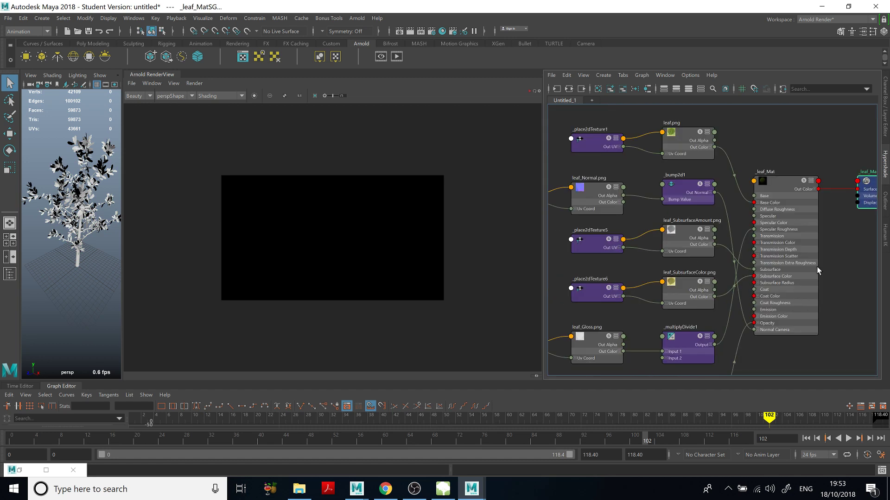
scroll(742, 220, up, 2)
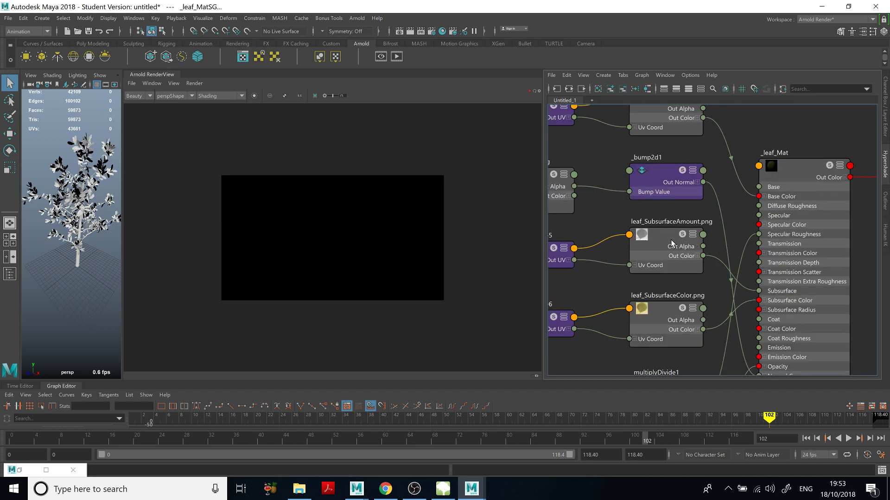
scroll(727, 162, down, 3)
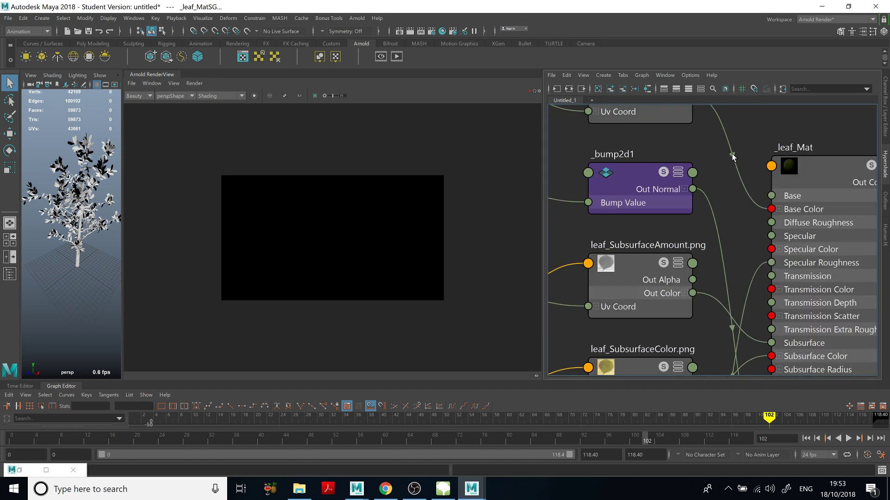
alt+middle_drag(747, 135, 758, 135)
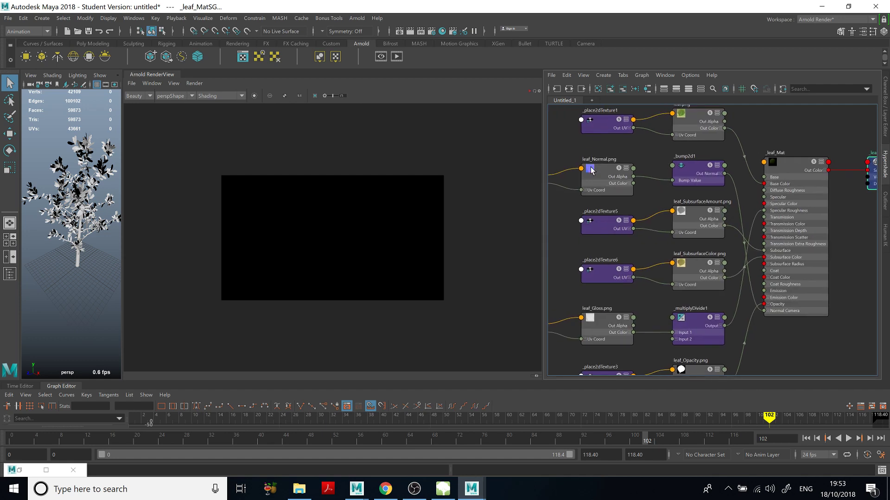
alt+middle_drag(644, 314, 625, 264)
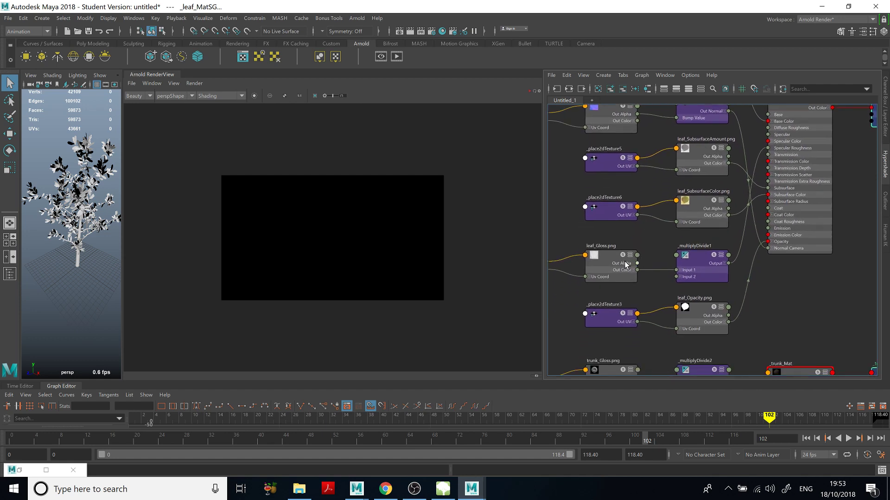
alt+middle_drag(766, 290, 765, 222)
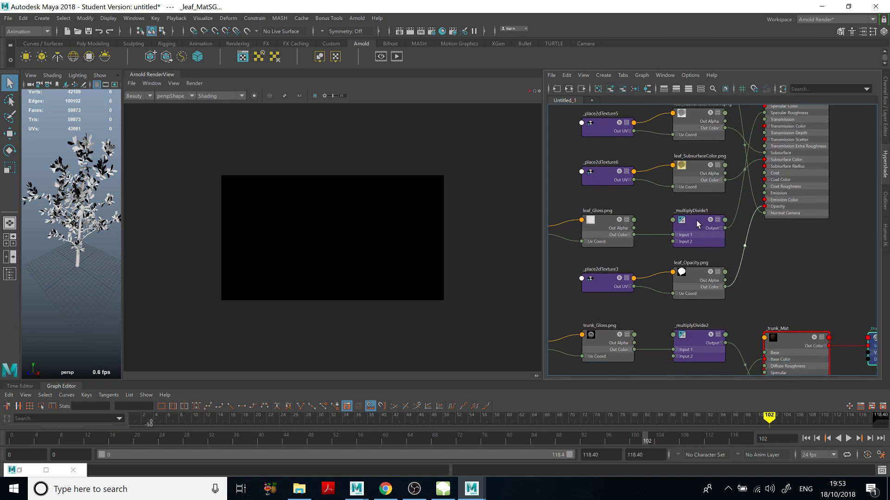
alt+middle_drag(799, 253, 785, 188)
Inspect the leaf_Opacity.png texture node up close and its connection to the leaf material
click(688, 202)
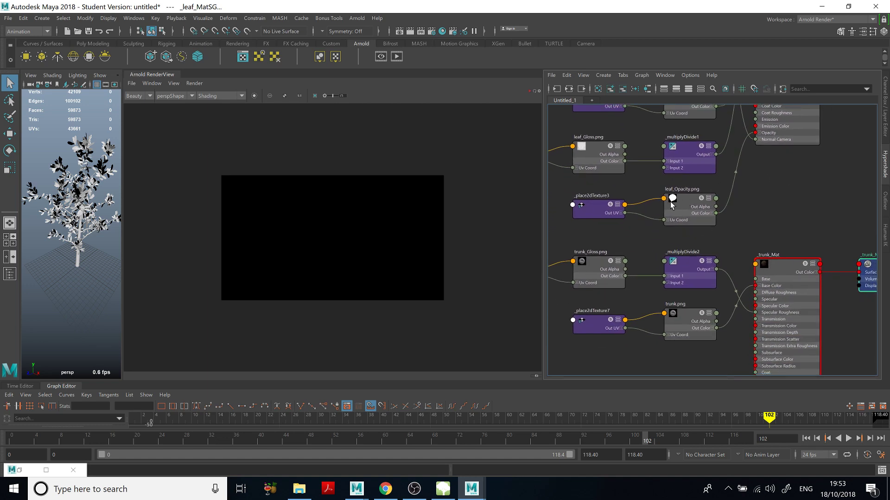
key(f)
scroll(622, 164, up, 1)
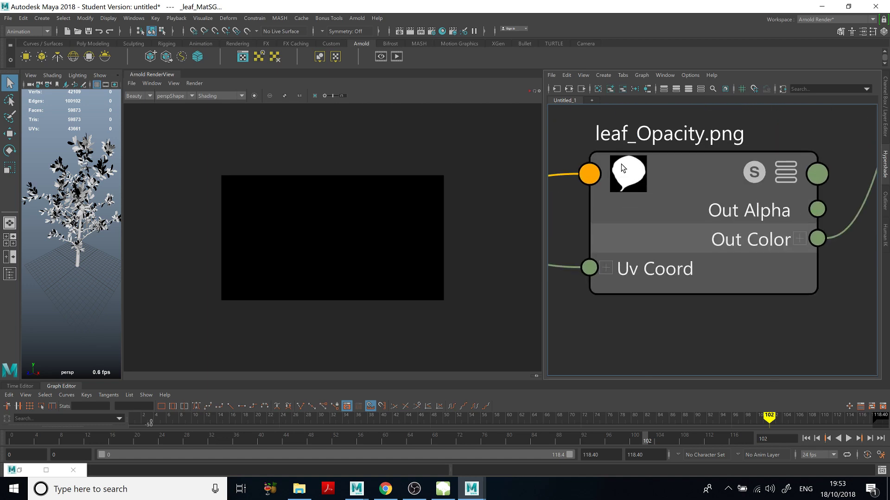
scroll(622, 164, down, 14)
alt+middle_drag(735, 190, 731, 353)
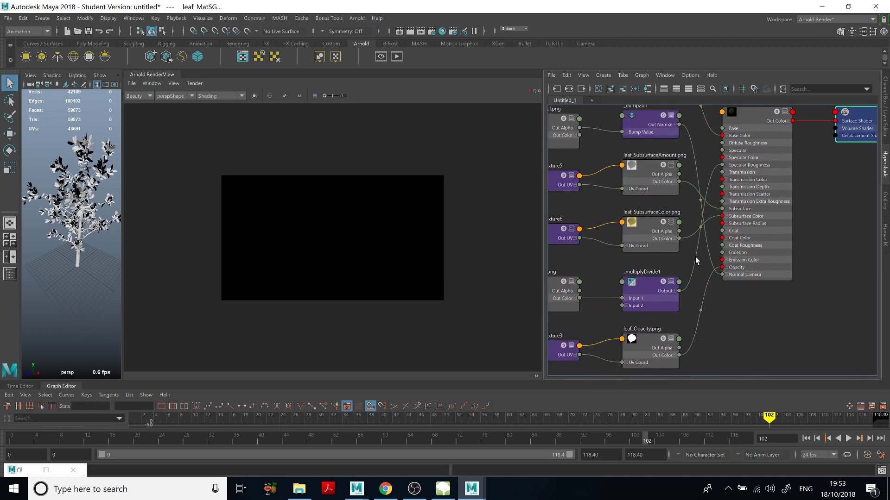
Check the file attributes of the leaf_SubsurfaceColor.png texture node, then close the Attribute Editor
click(675, 229)
click(863, 32)
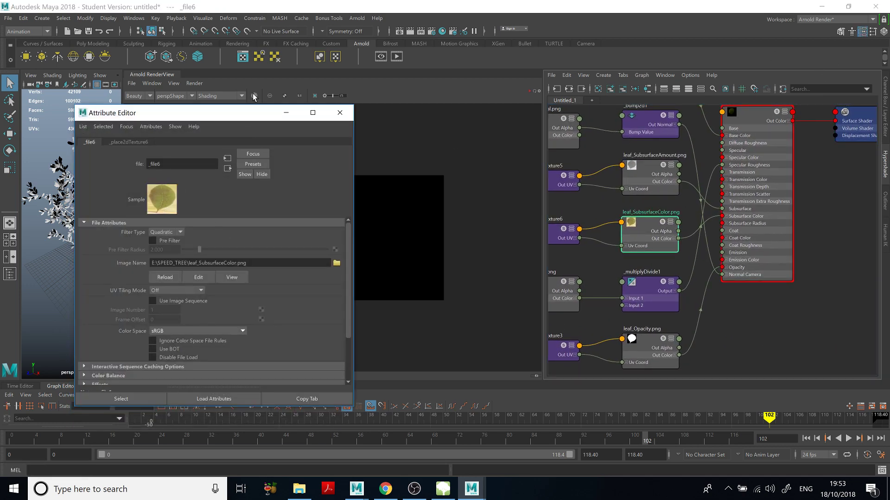
click(340, 113)
Widen the perspective view, select the tree, check its shape's Arnold attributes including Opaque, and minimize the Attribute Editor
drag(123, 227, 211, 237)
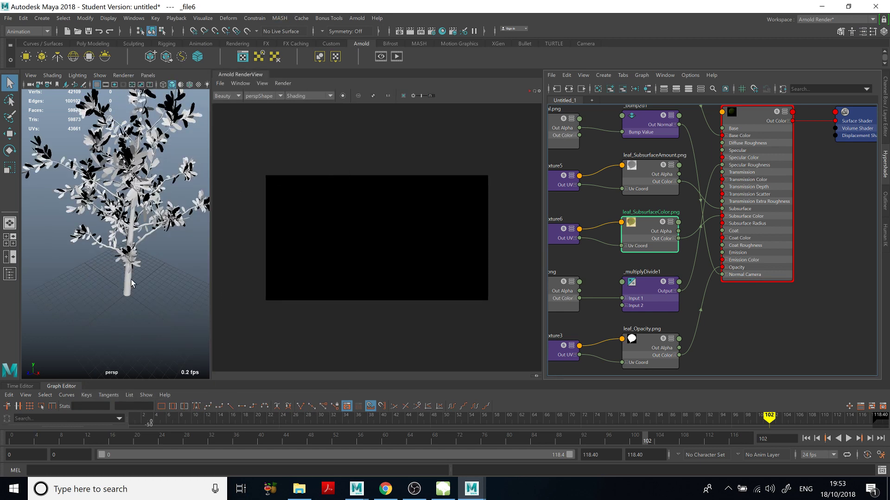
click(74, 243)
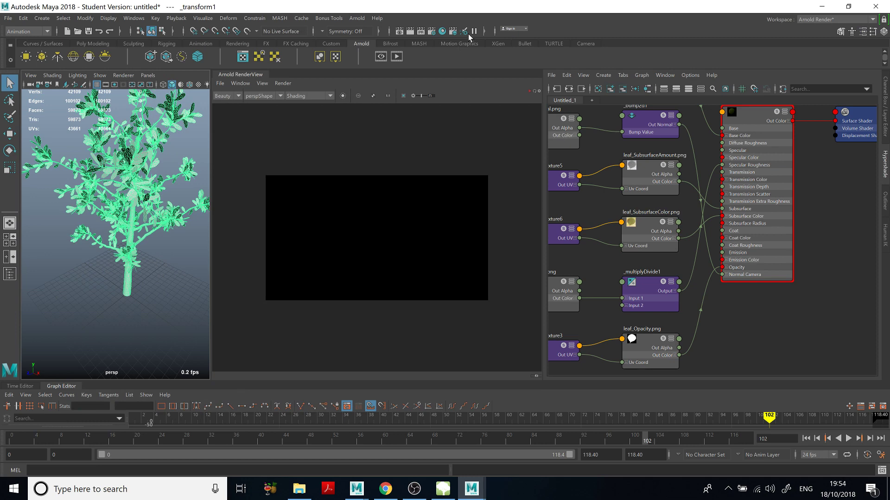
click(863, 33)
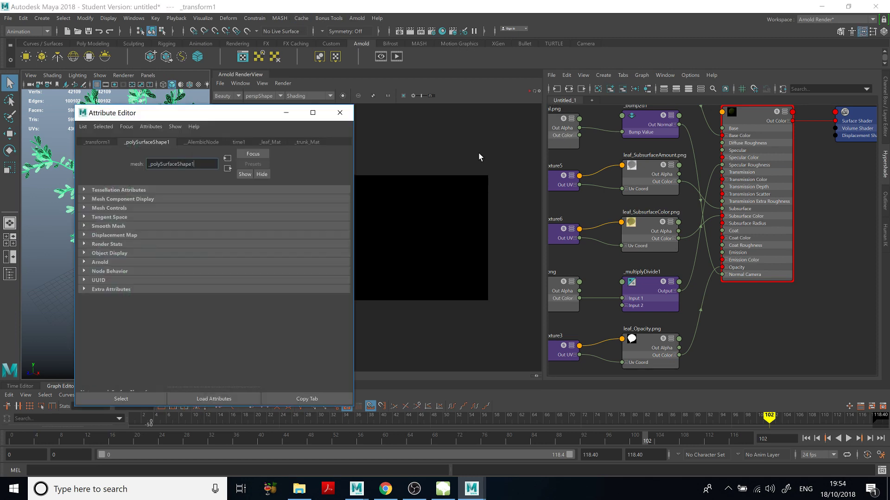
click(92, 263)
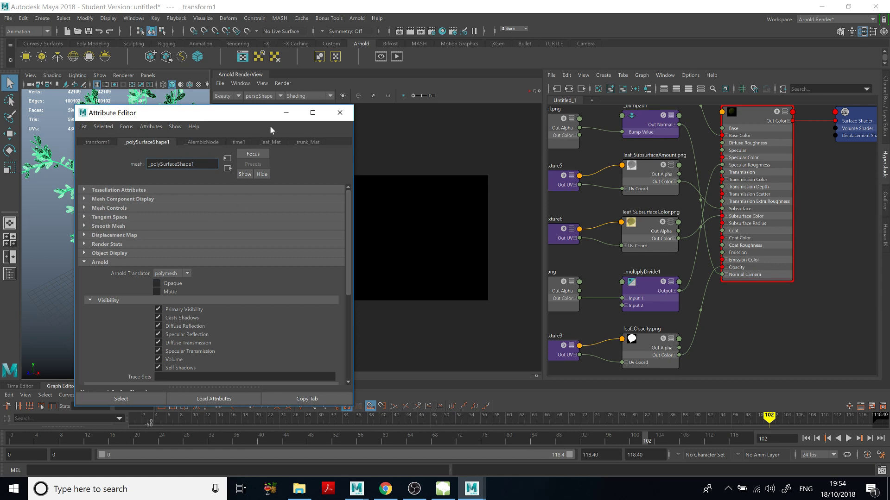
click(286, 113)
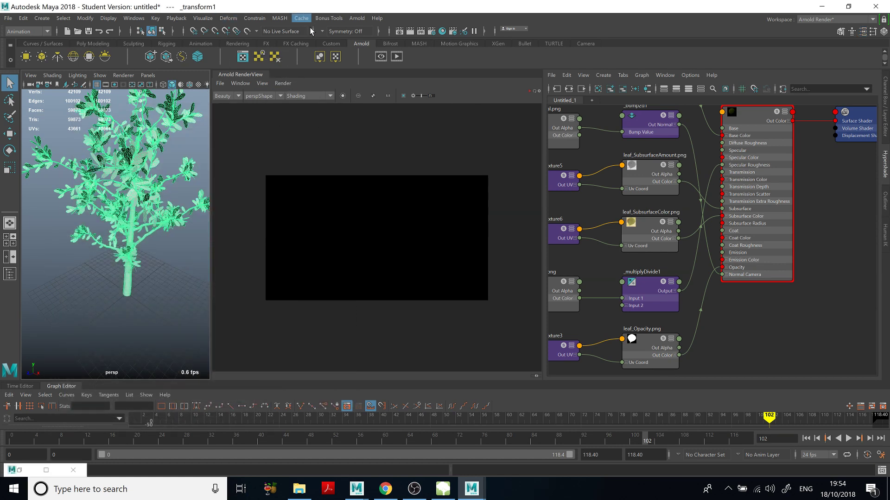
Add an Arnold Skydome Light to the tree scene
click(356, 19)
mouse_move(405, 65)
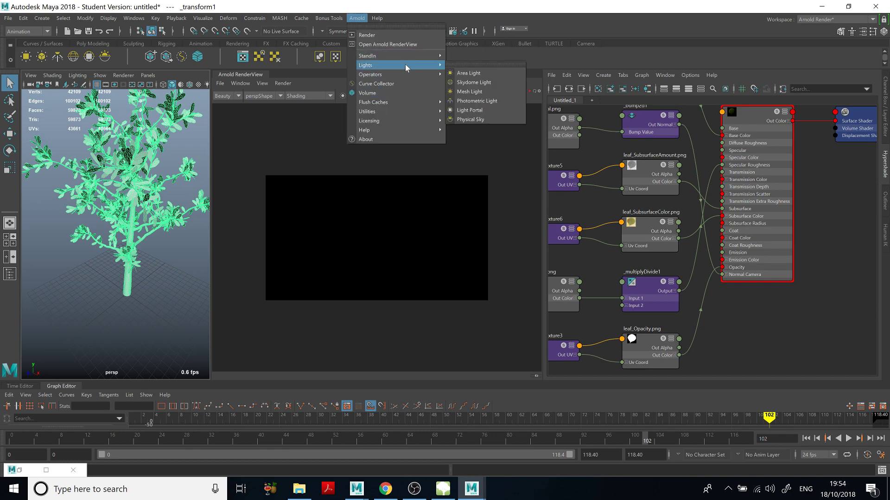
click(472, 82)
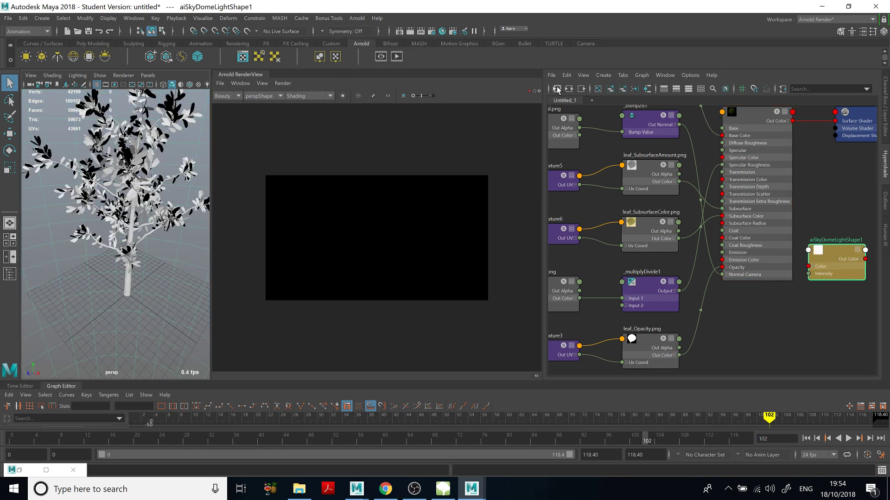
Render the tree from the perspective camera in Arnold RenderView, inspect the leaves and trunk up close, and stop the render
click(529, 91)
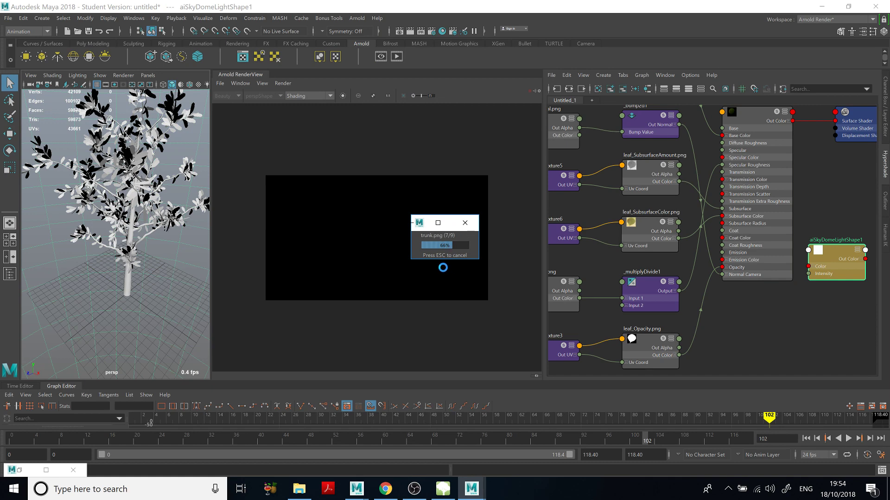
scroll(441, 268, up, 5)
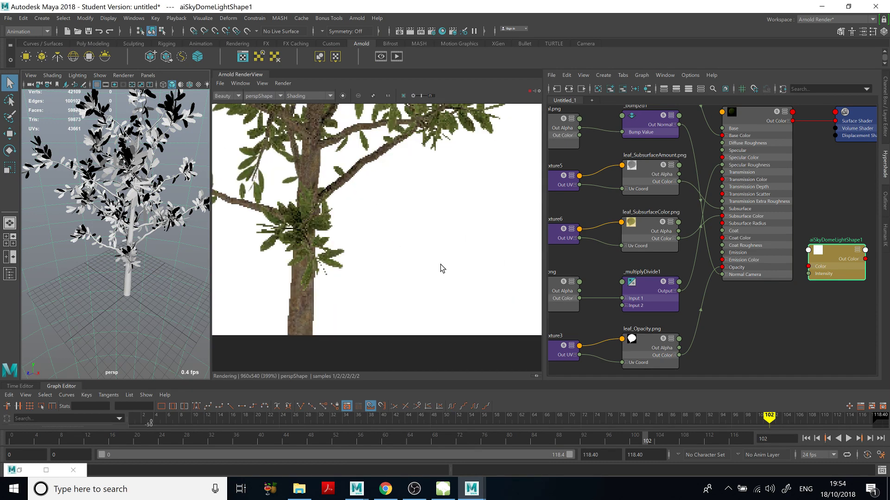
scroll(440, 267, down, 3)
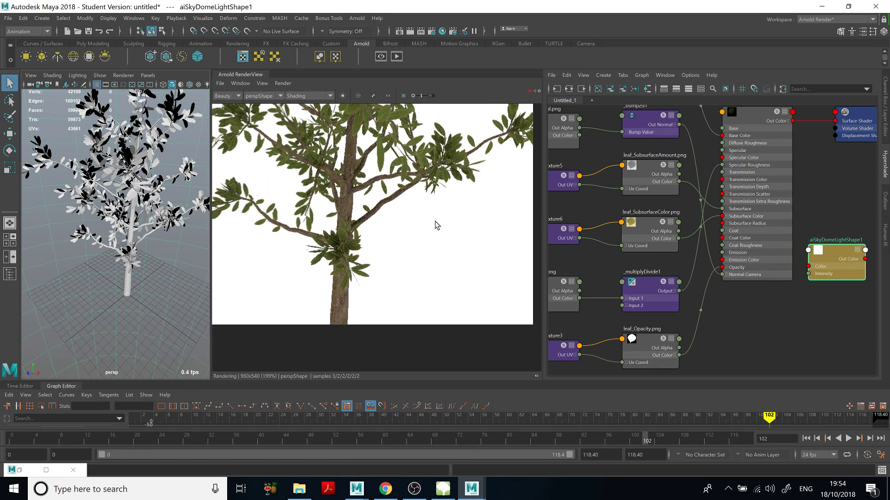
middle_drag(436, 225, 454, 268)
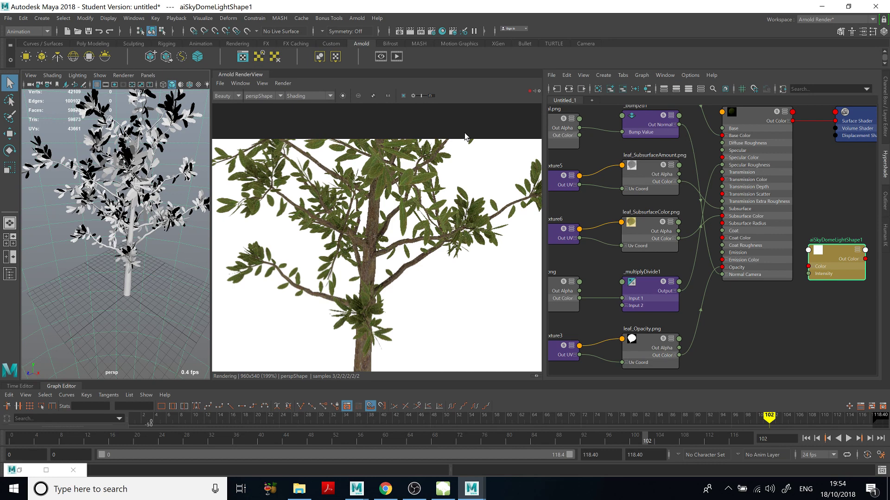
click(530, 92)
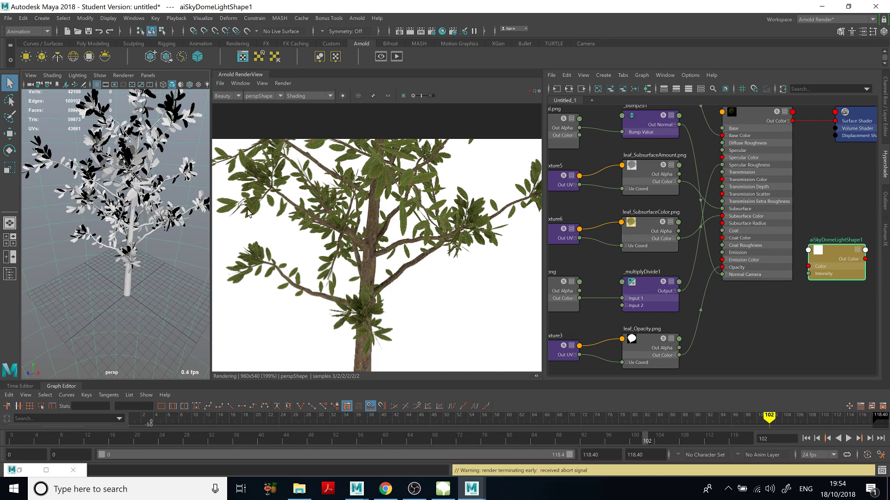
Widen the perspective view and play back the tree's wind animation
drag(212, 227, 418, 228)
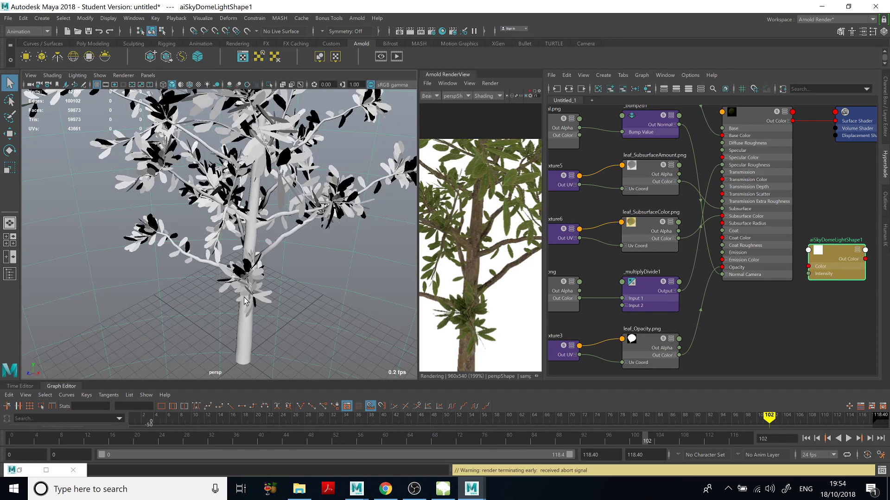
click(848, 439)
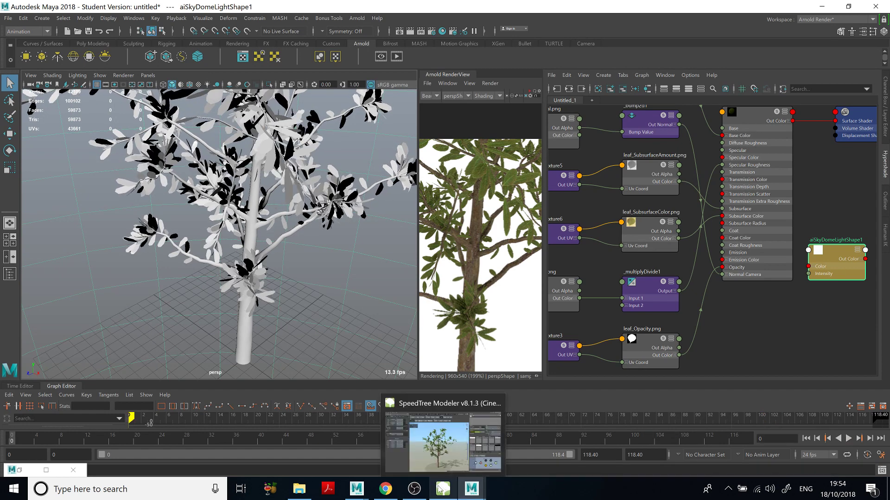
mouse_move(423, 491)
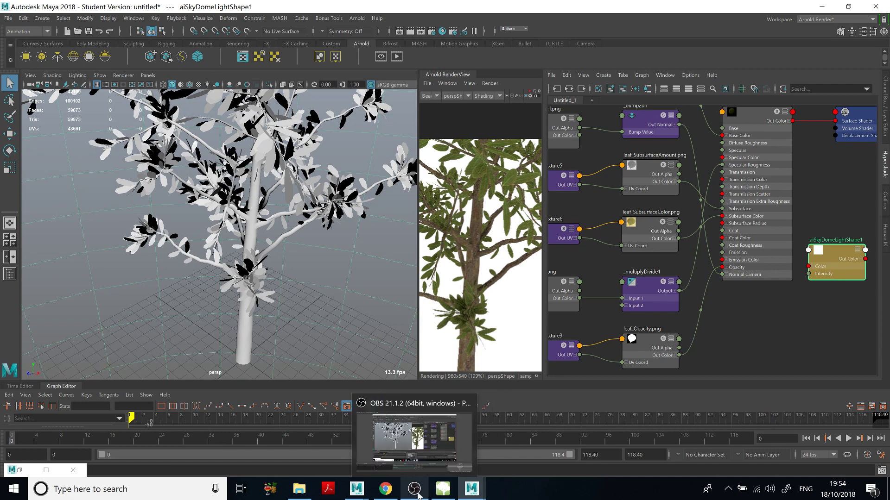
click(415, 491)
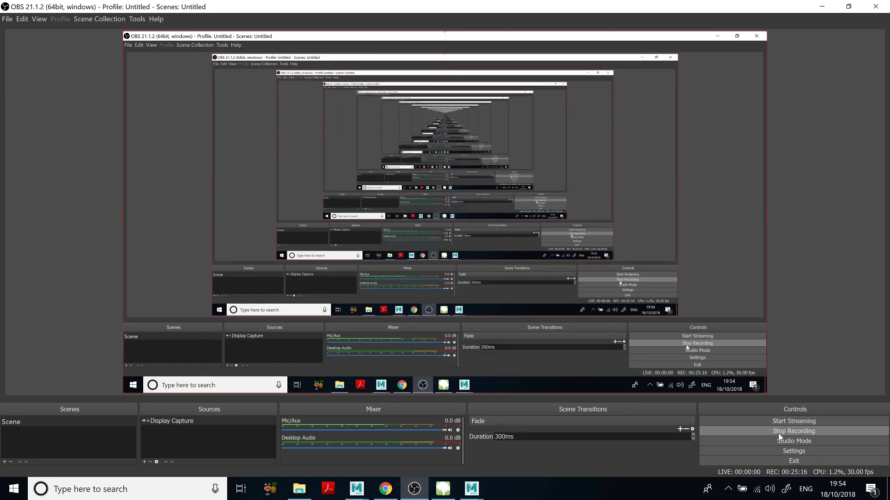